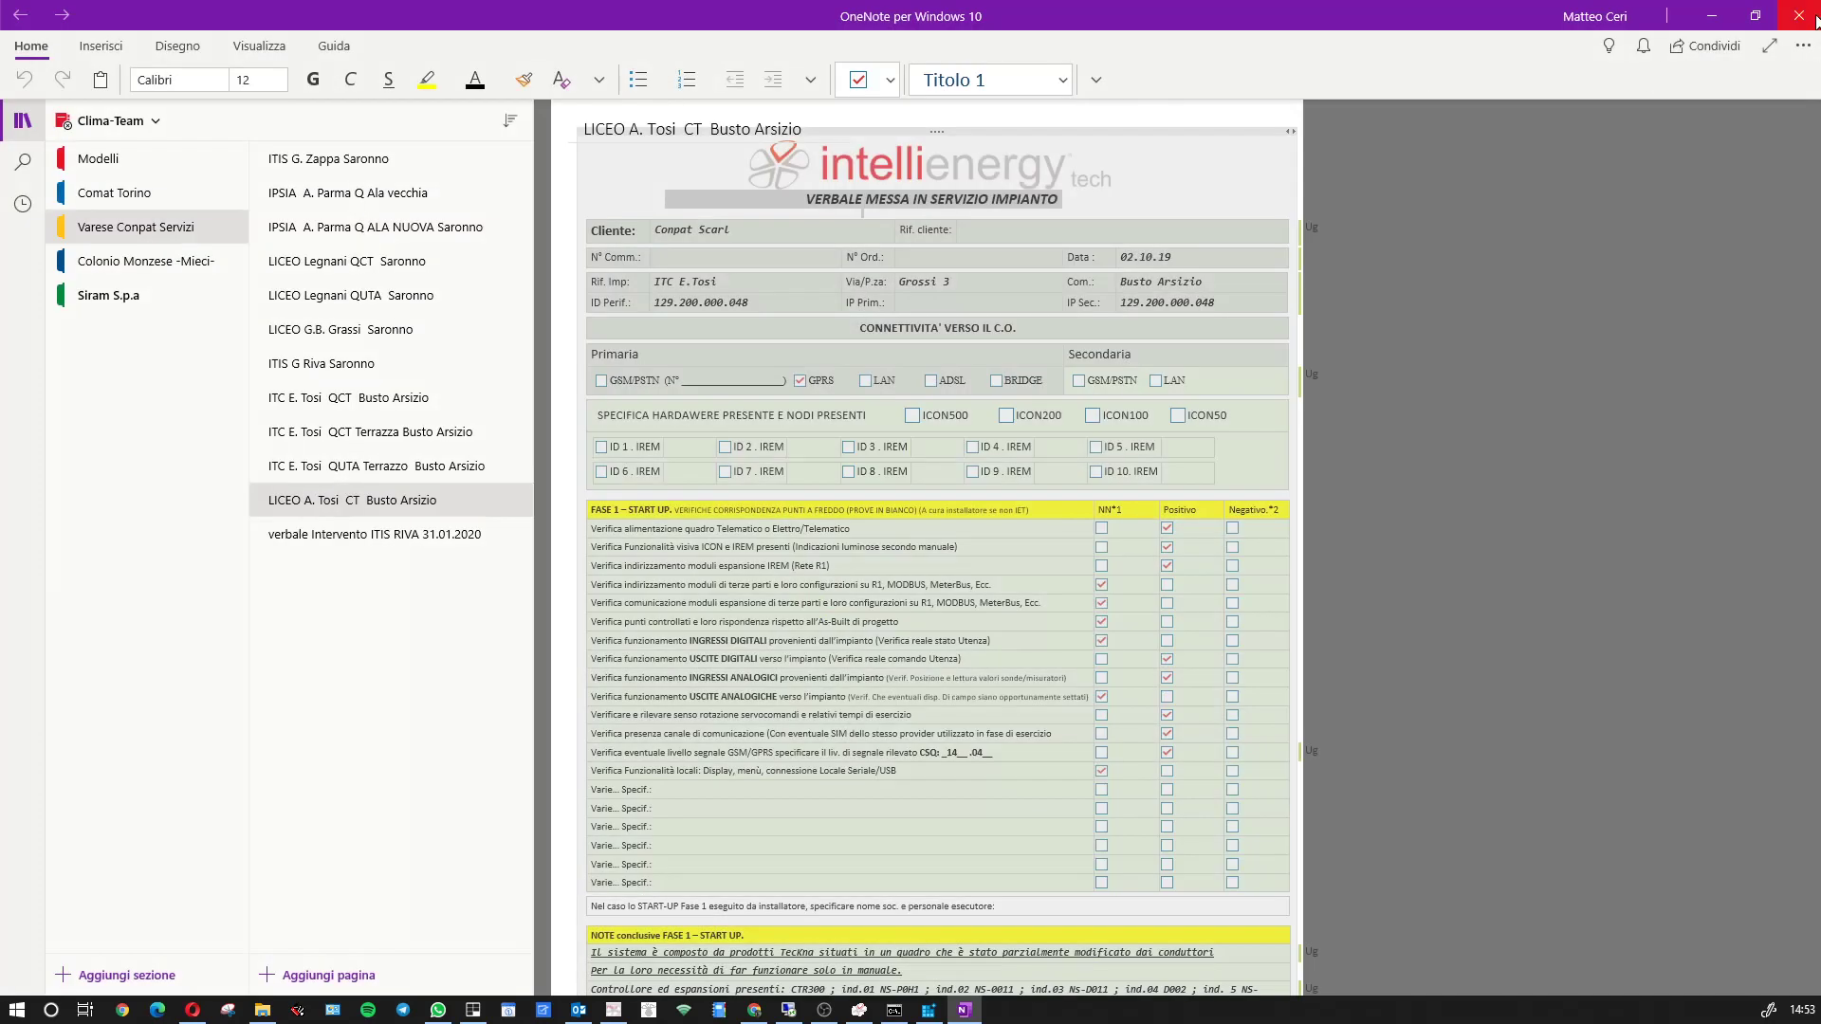
- Close the OneNote window and open a blank Blocco note document
click(1799, 16)
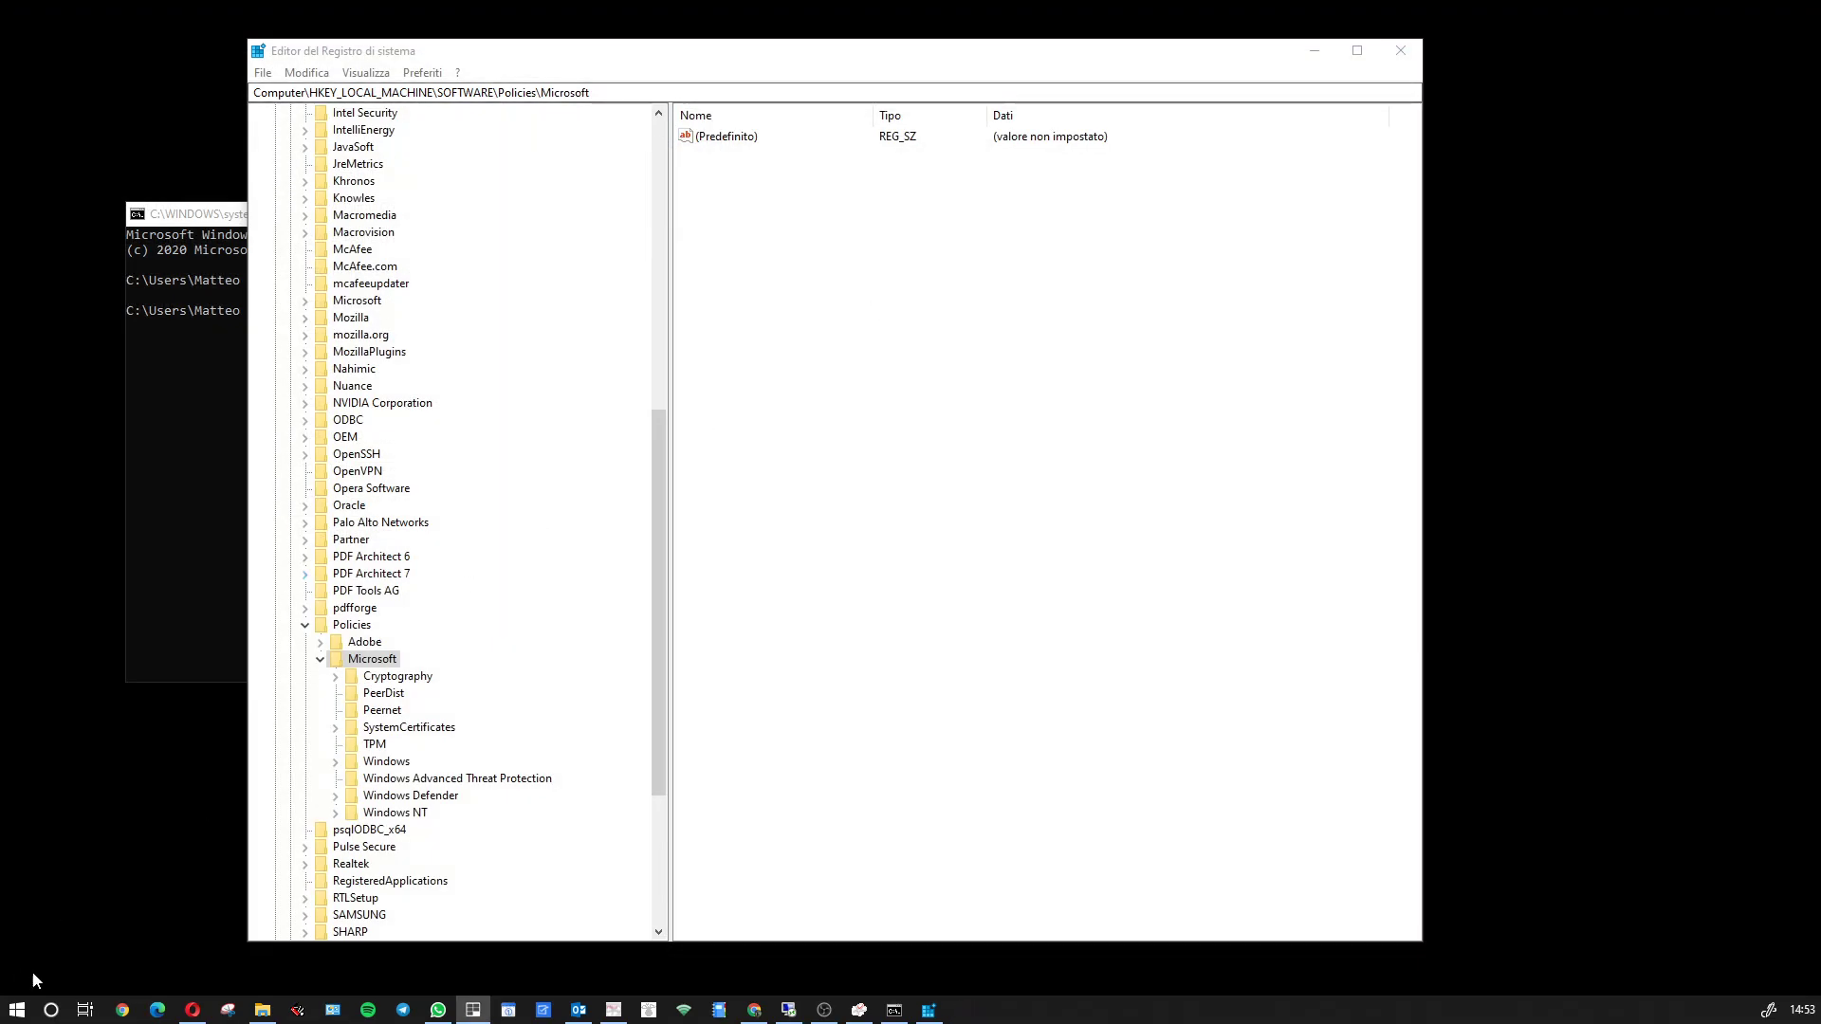
click(16, 1010)
text(on)
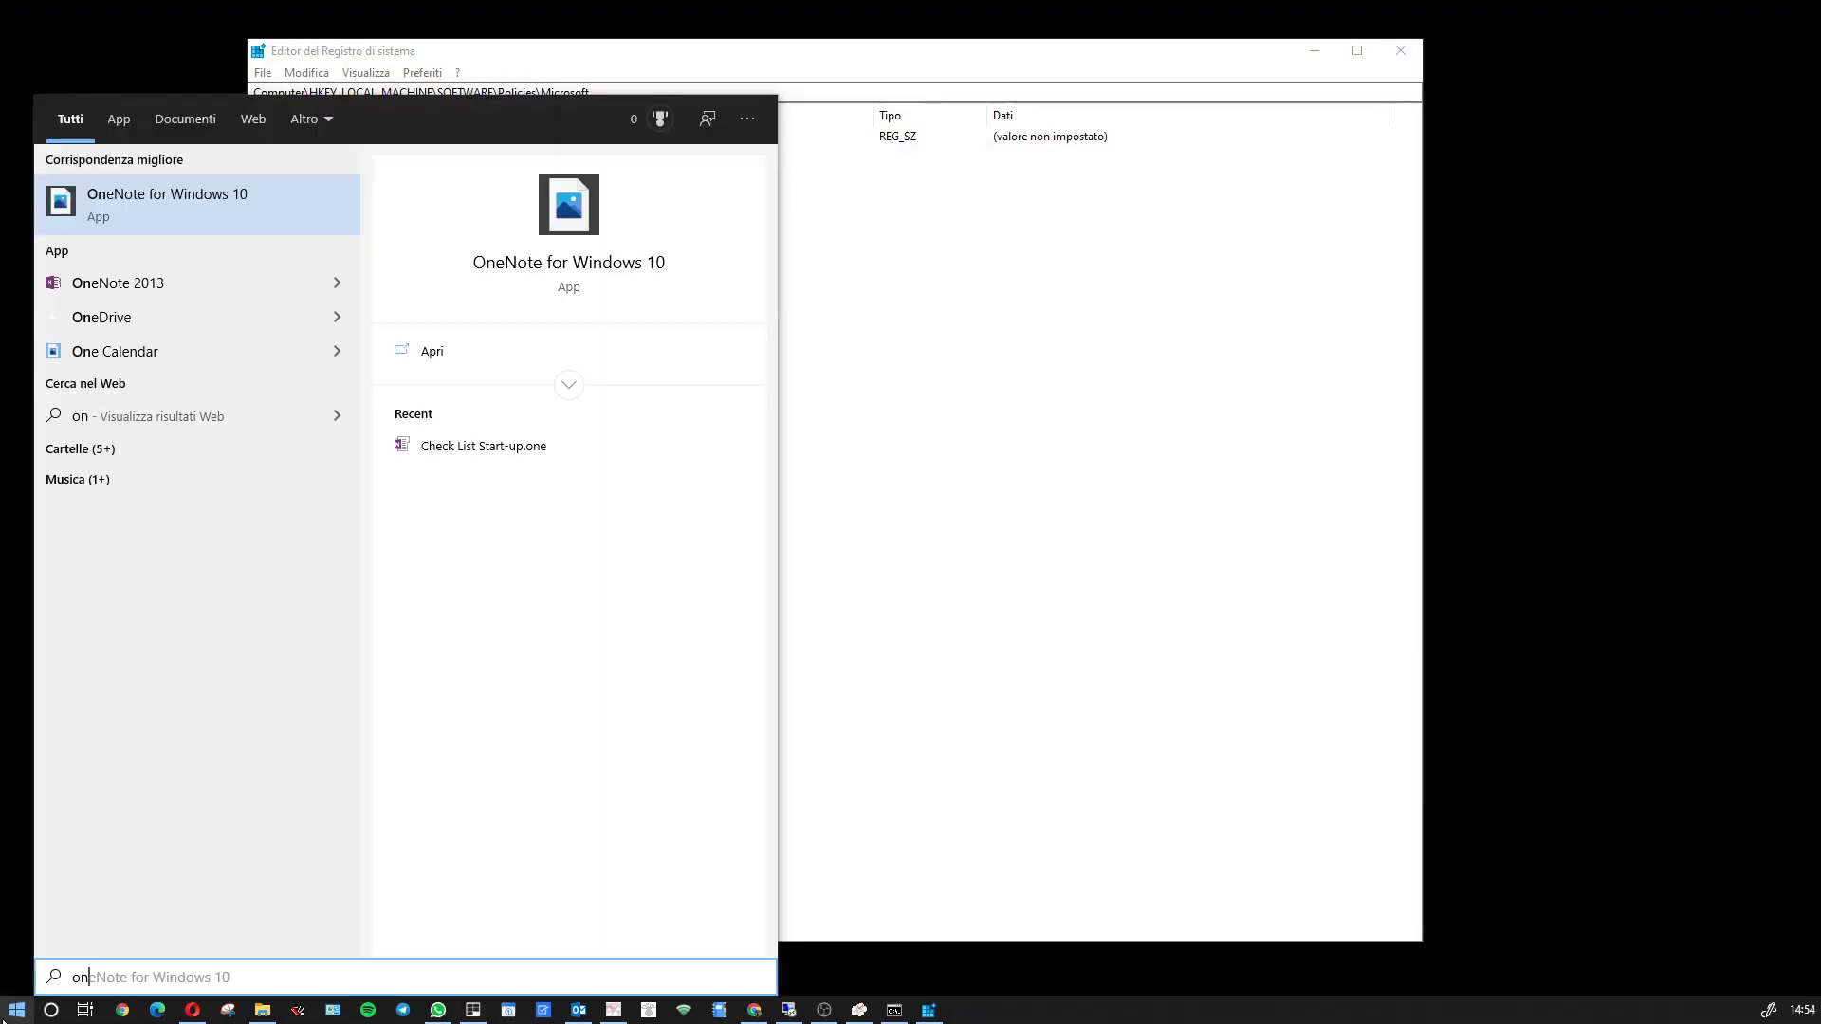
key(BackSpace)
key(BackSpace)
text(note)
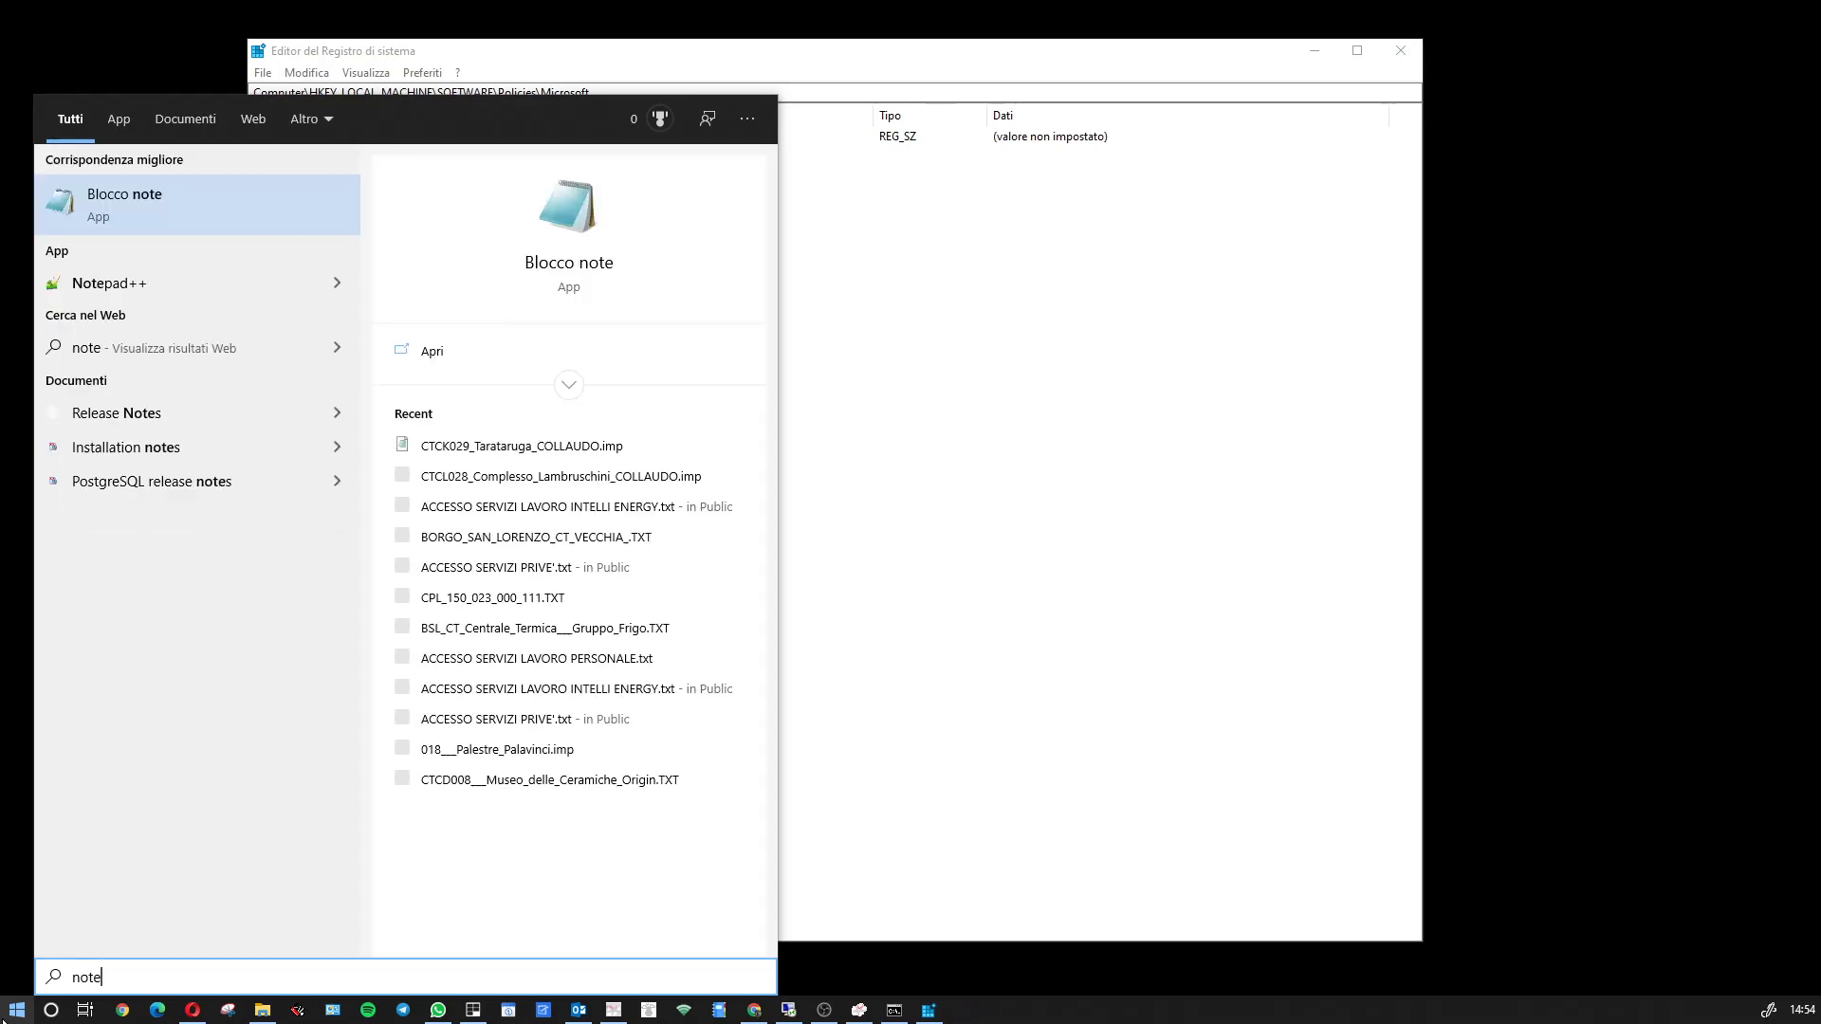
click(159, 194)
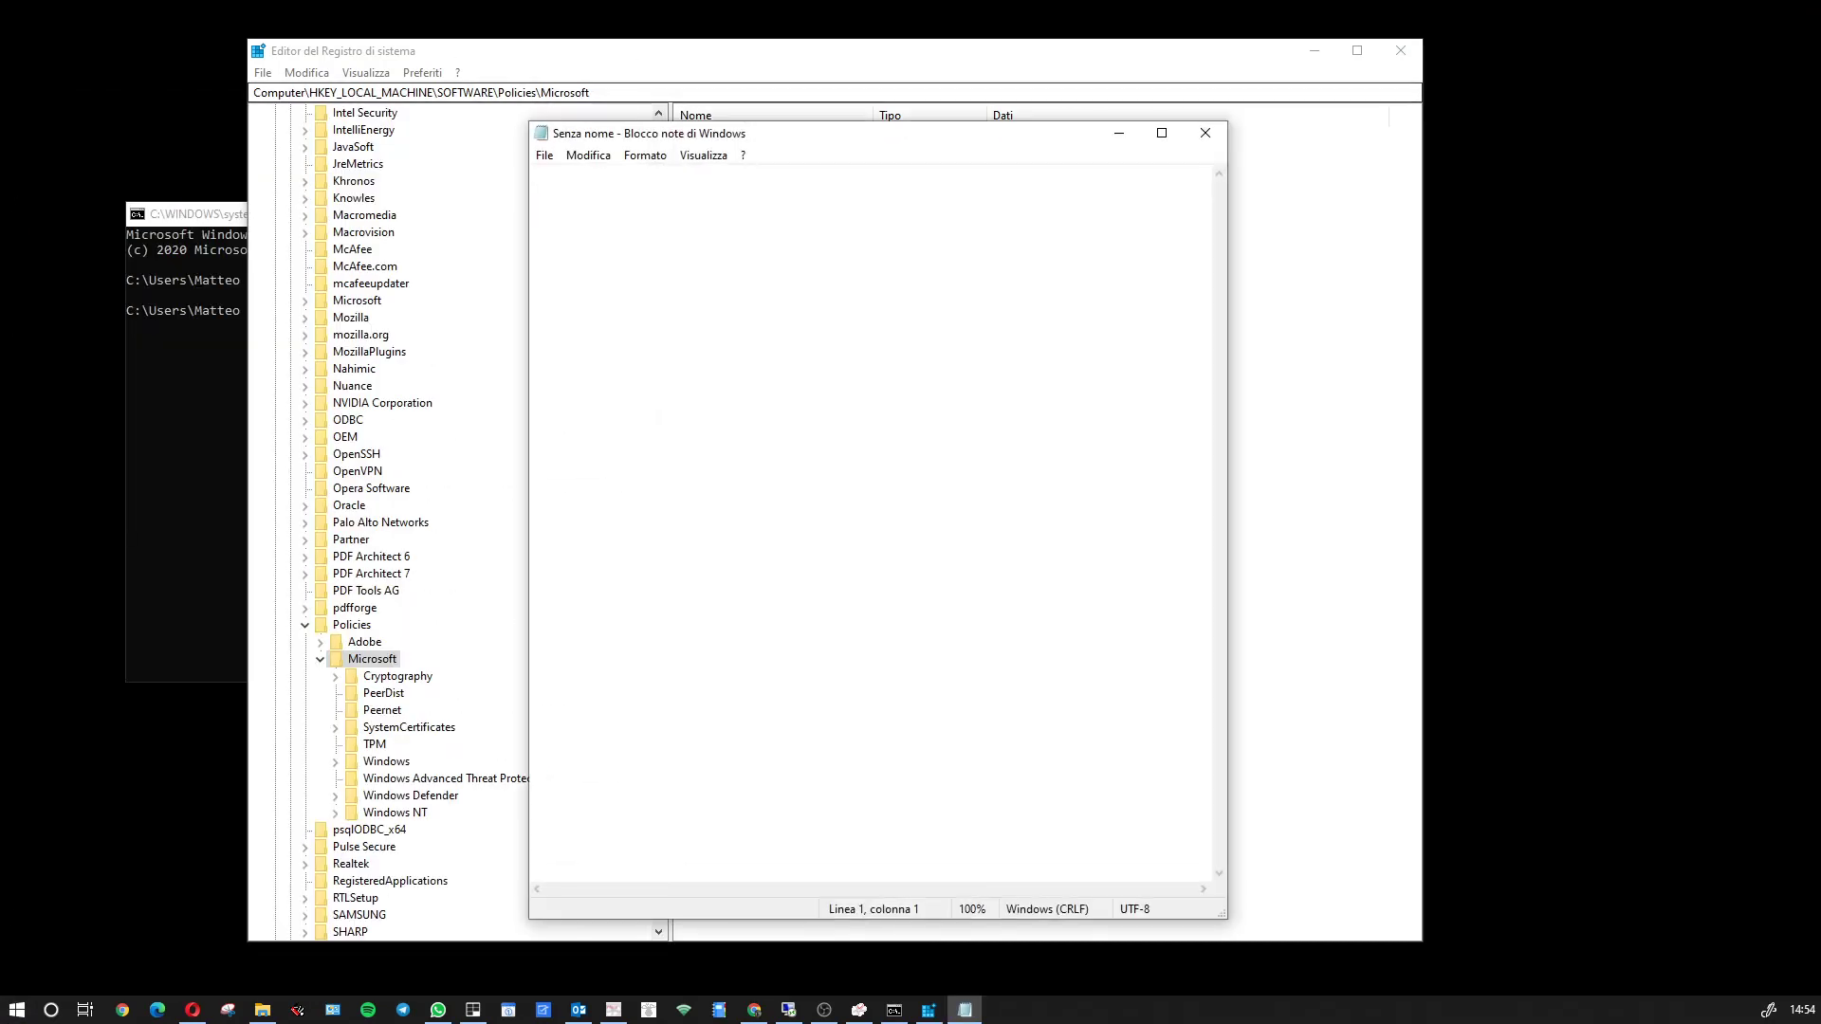
click(472, 1010)
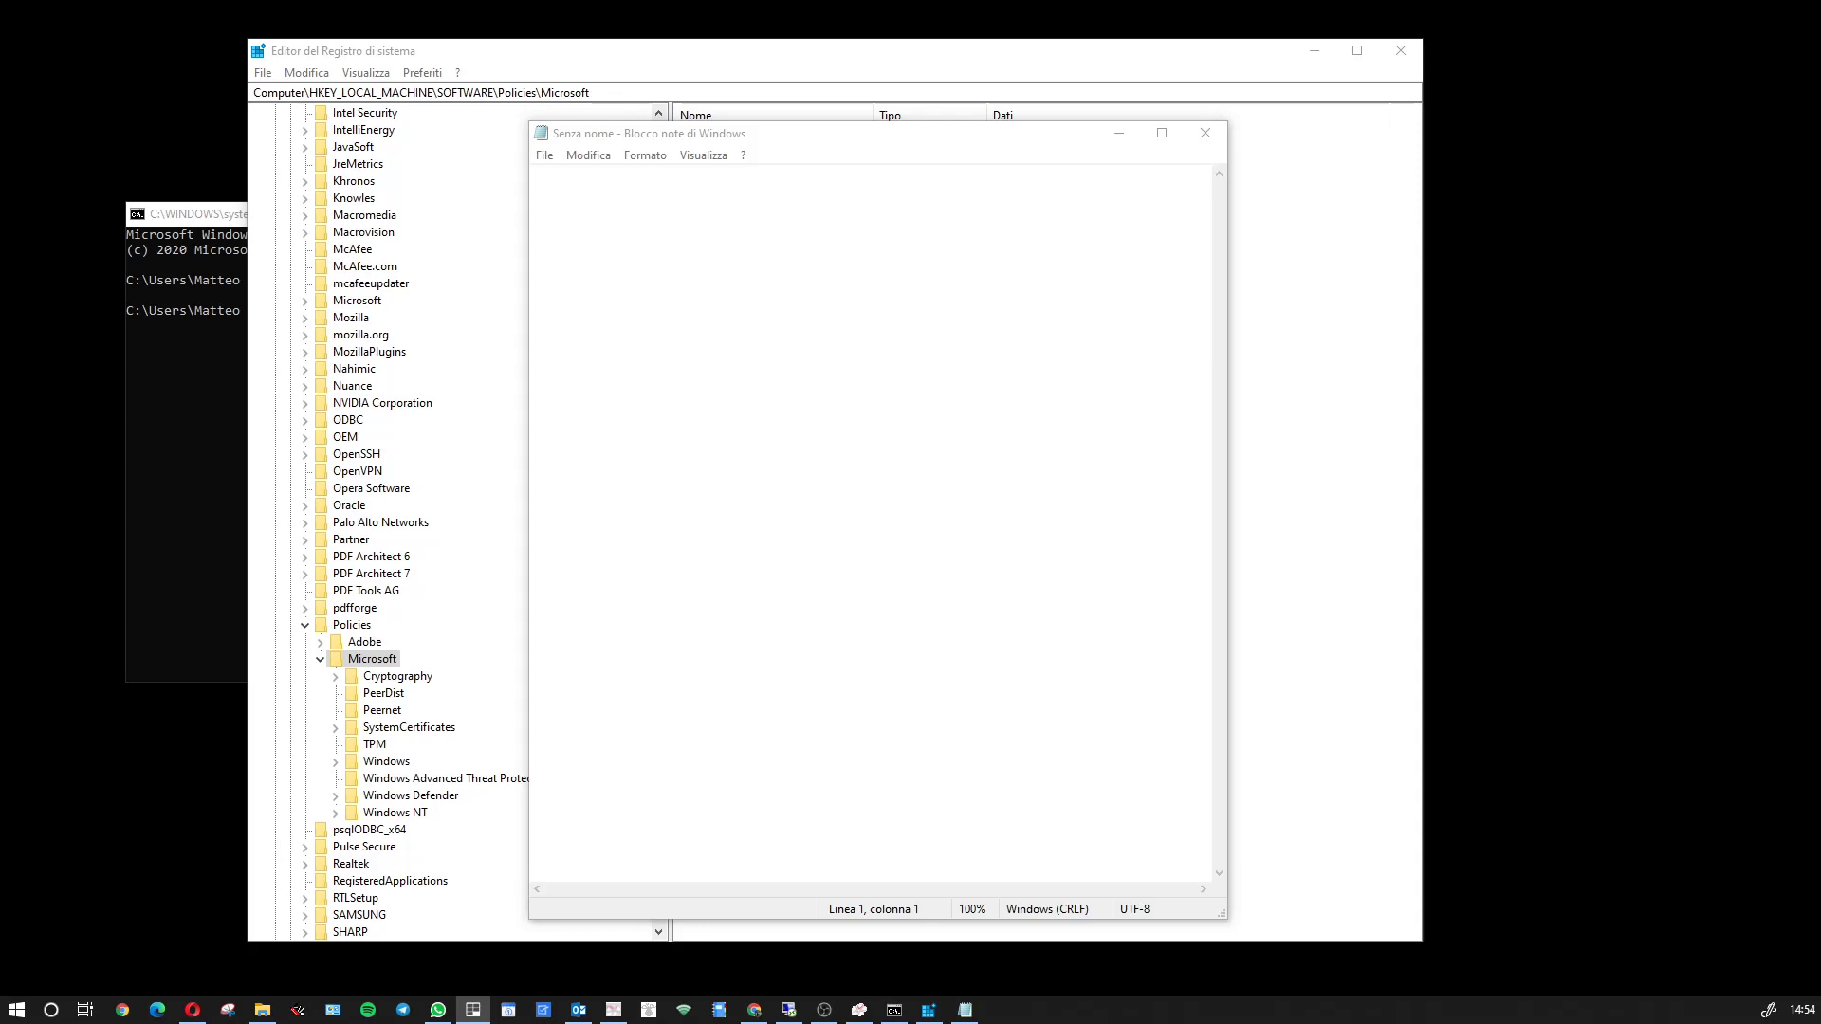
- Note the HKEY_LOCAL_MACHINE\SOFTWARE\Policies\Microsoft\Windows\Windows Search path and the instruction "creare un nuovo valore DWORD con nome **DisableRemovableDriveIndexing** e valore 1"
click(721, 408)
text(**HKEY_LOCAL_MACHINE\SOFTWARE\Policies\Microsoft\Windows\Windows Search)
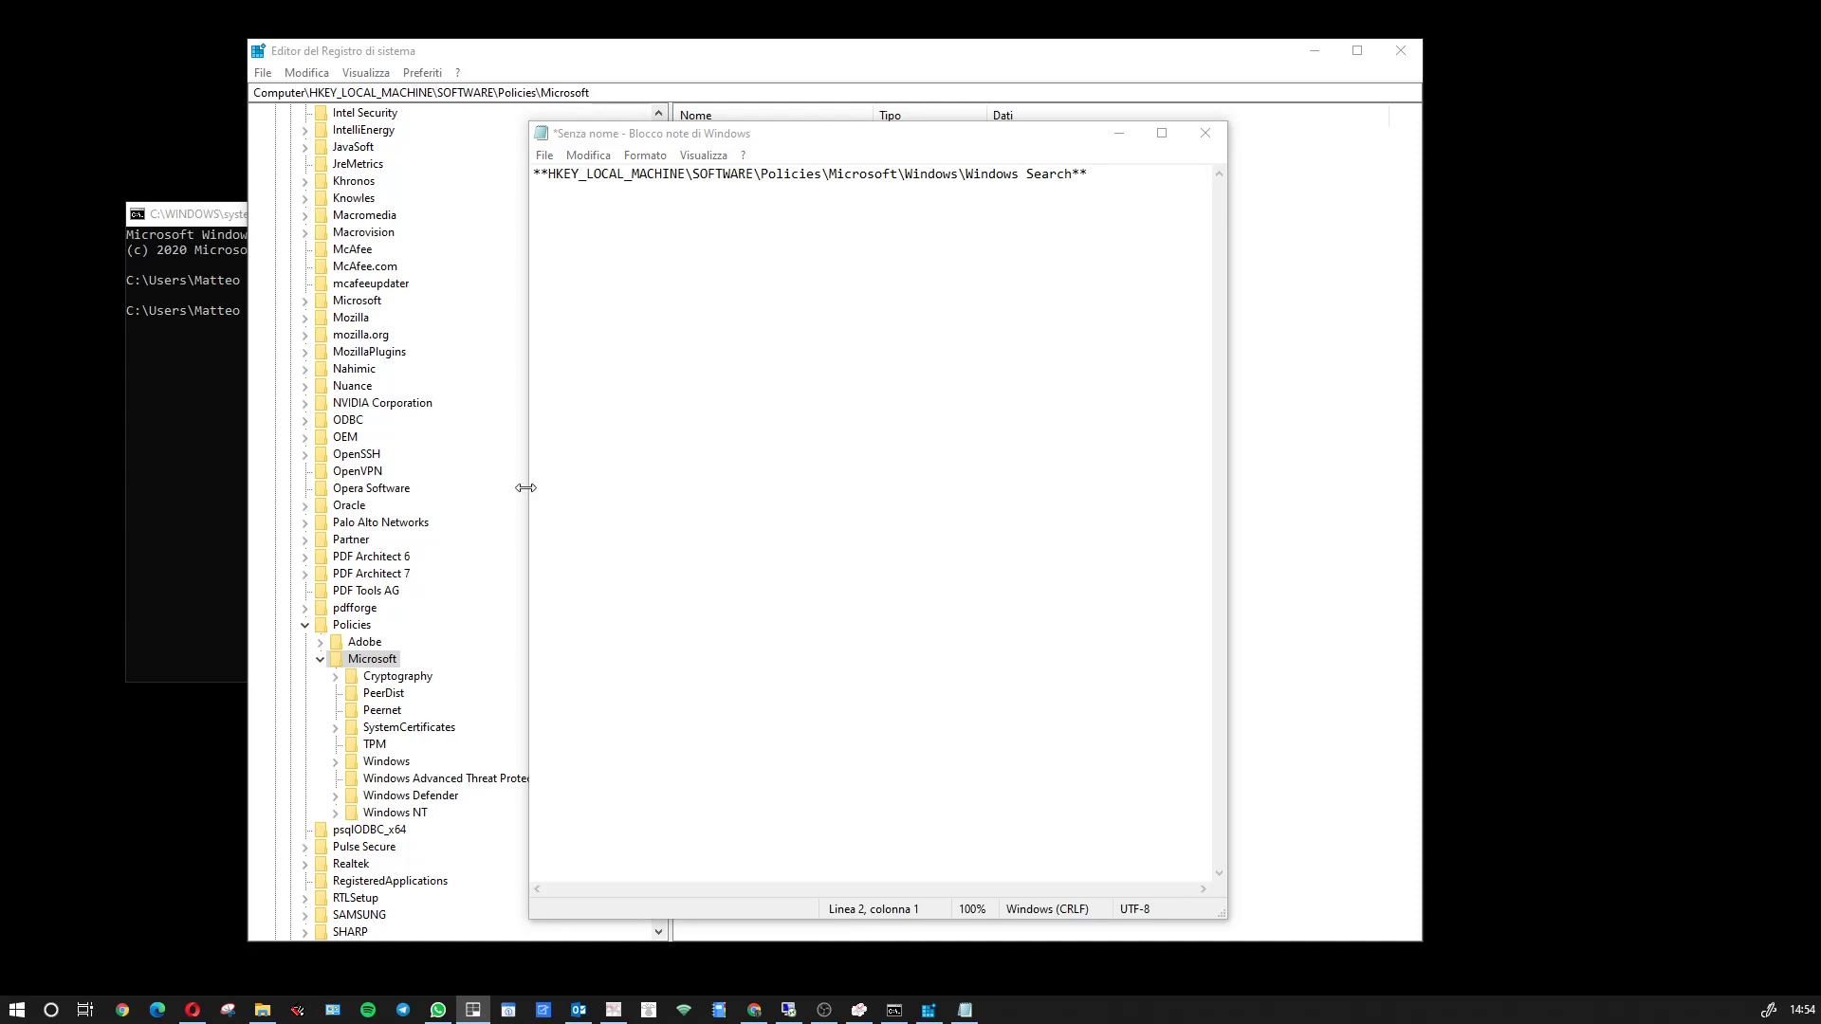
click(664, 398)
text(creare un nuovo valore DWORD con nome **DisableRemovableDriveIndexing** e valore 1)
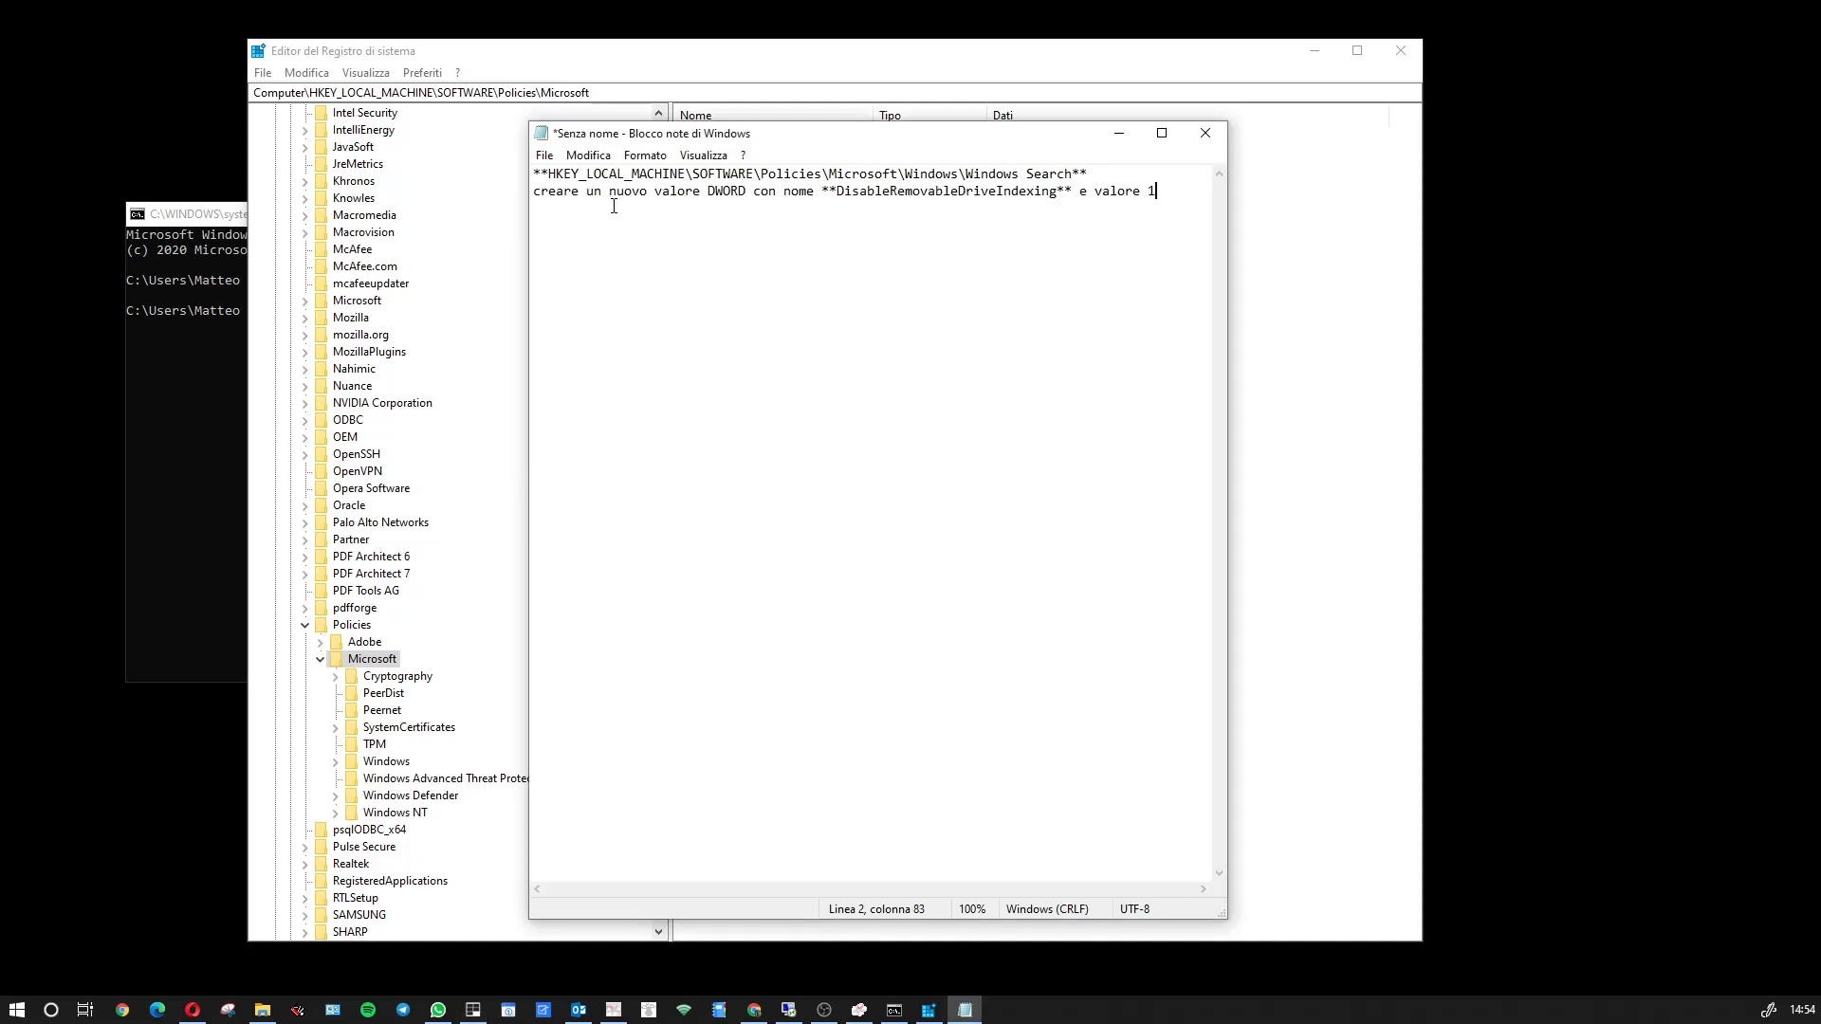
drag(709, 194, 1057, 206)
mouse_move(1166, 193)
mouse_down()
mouse_move(1116, 196)
mouse_move(1145, 195)
mouse_up()
- Discard the unsaved note and close the Registry Editor and command prompt windows
click(1205, 137)
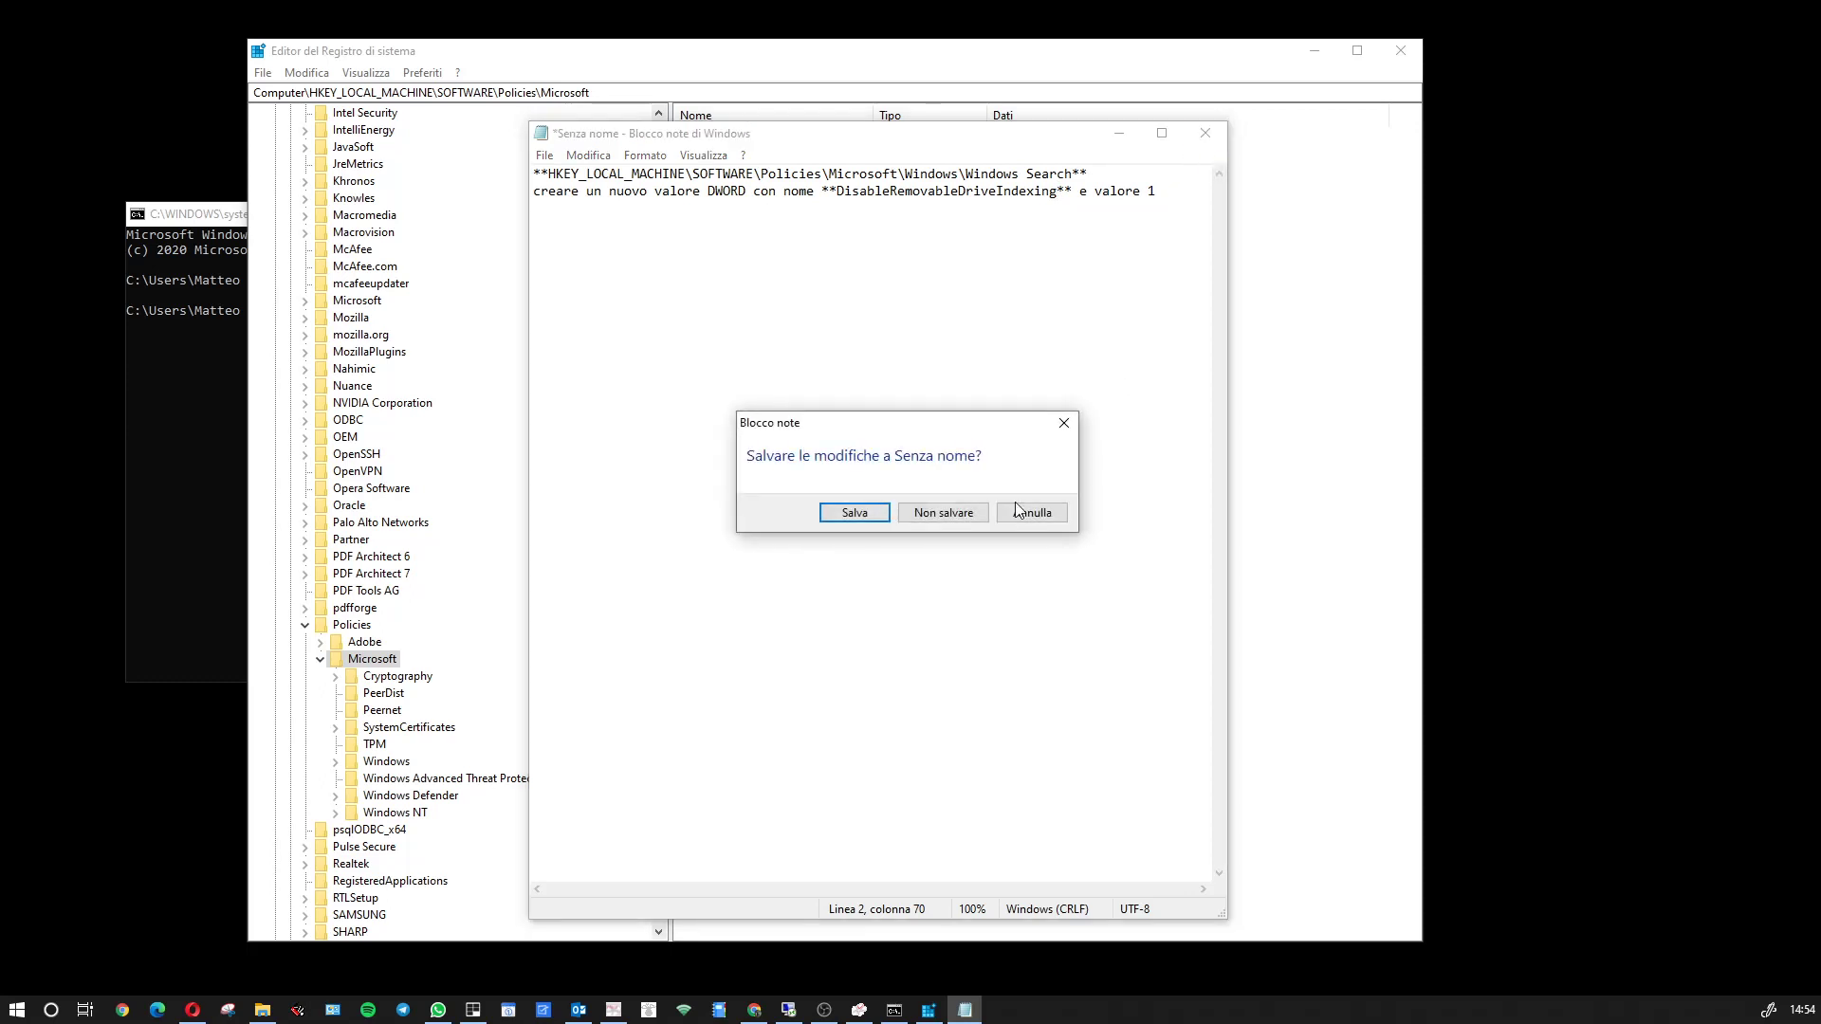
click(944, 513)
click(1401, 50)
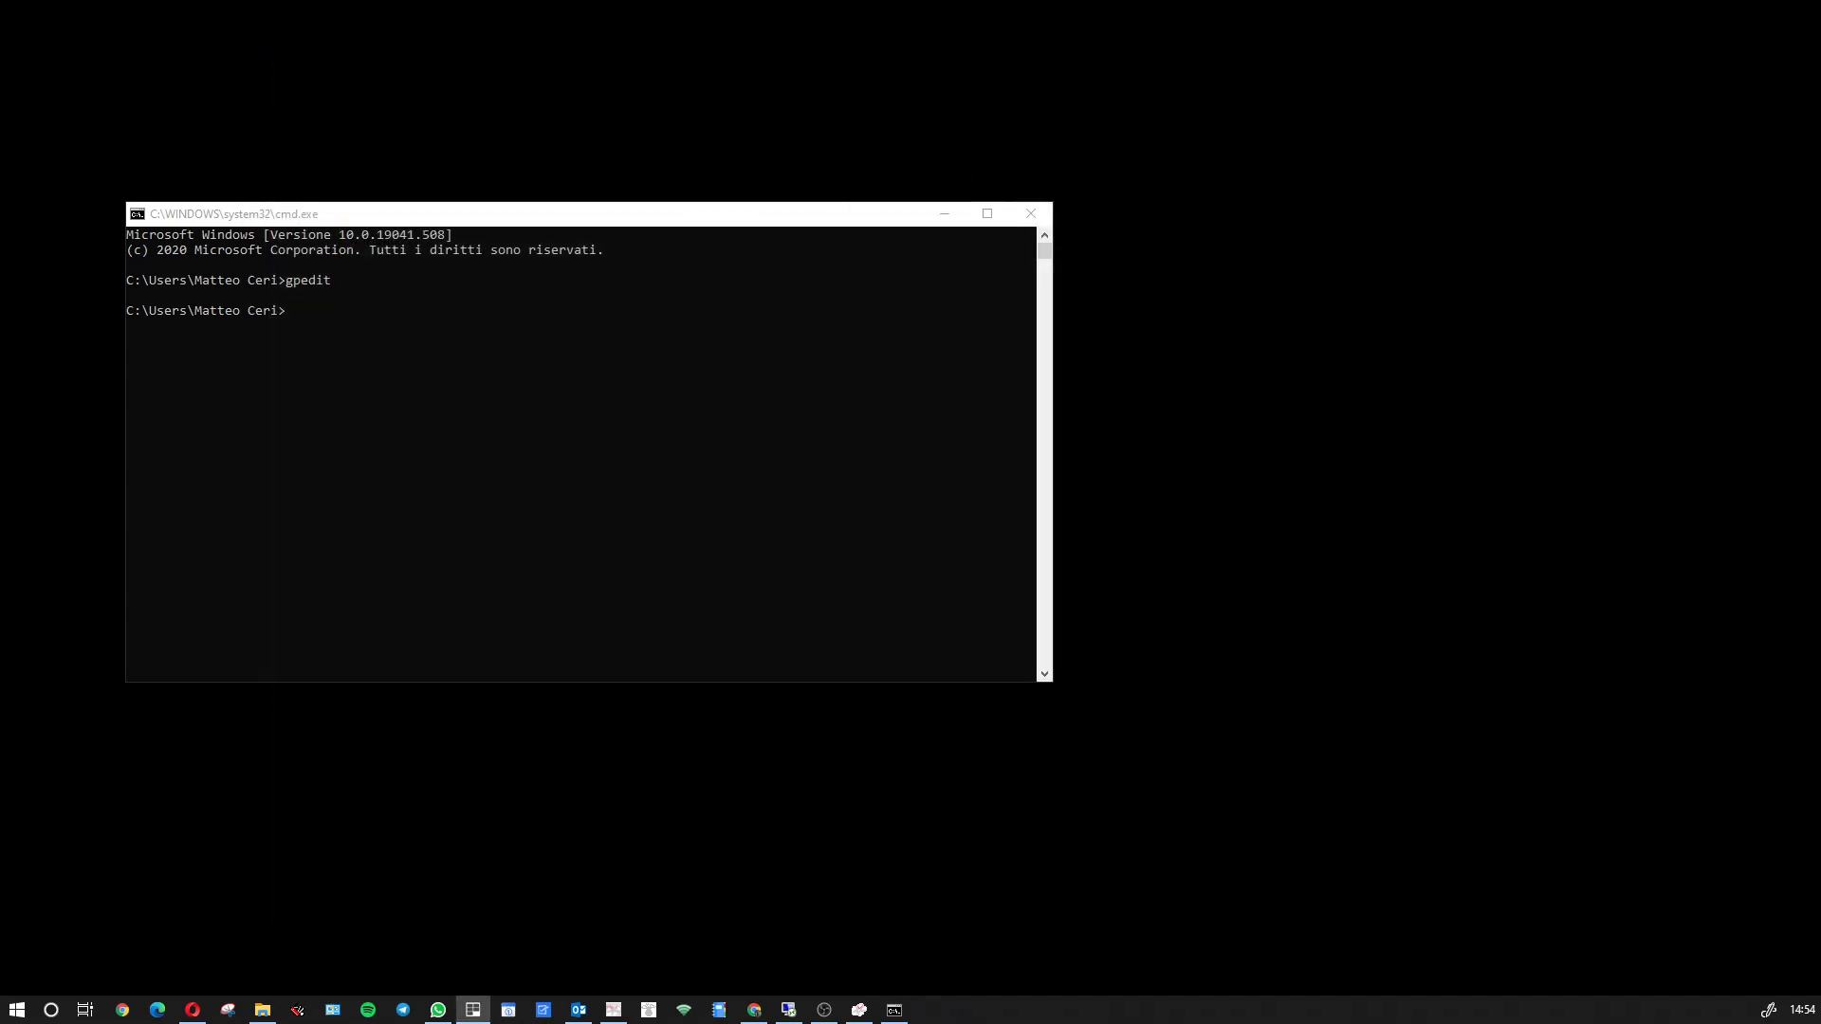
click(1031, 214)
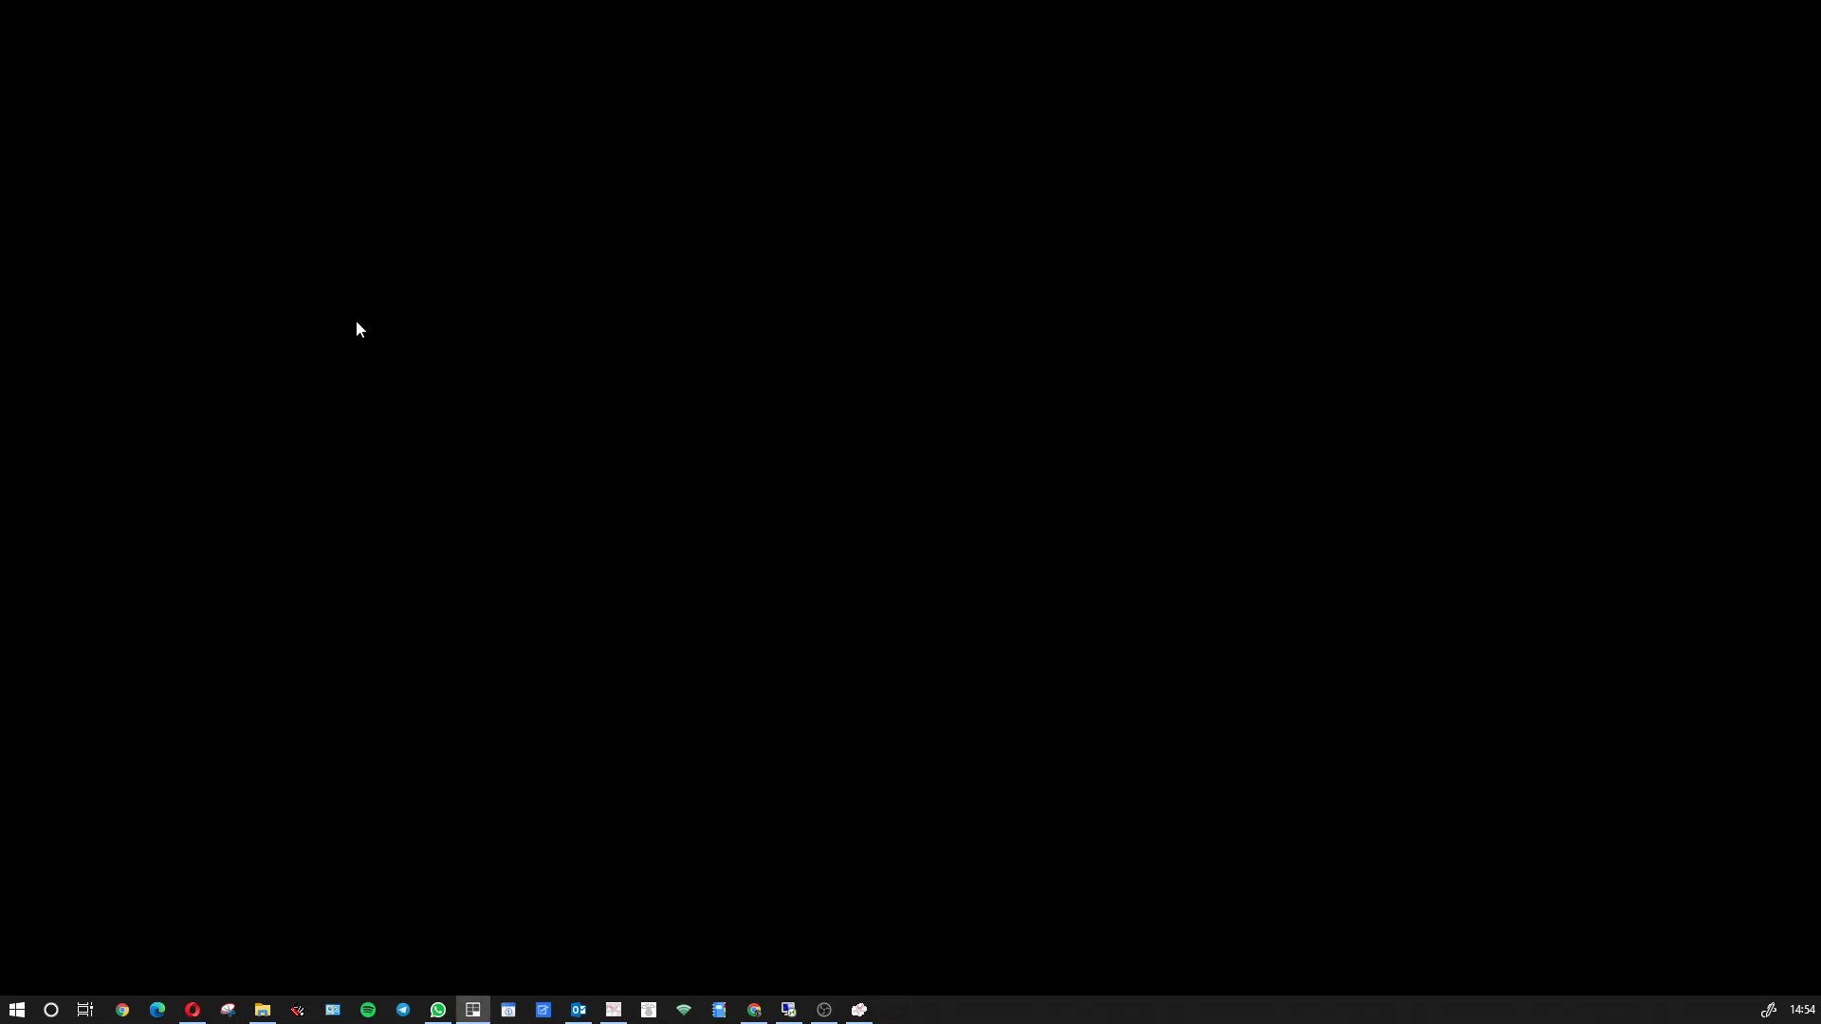
- Open the Servizi console and sort the services by name in ascending order
click(17, 1011)
text(servi)
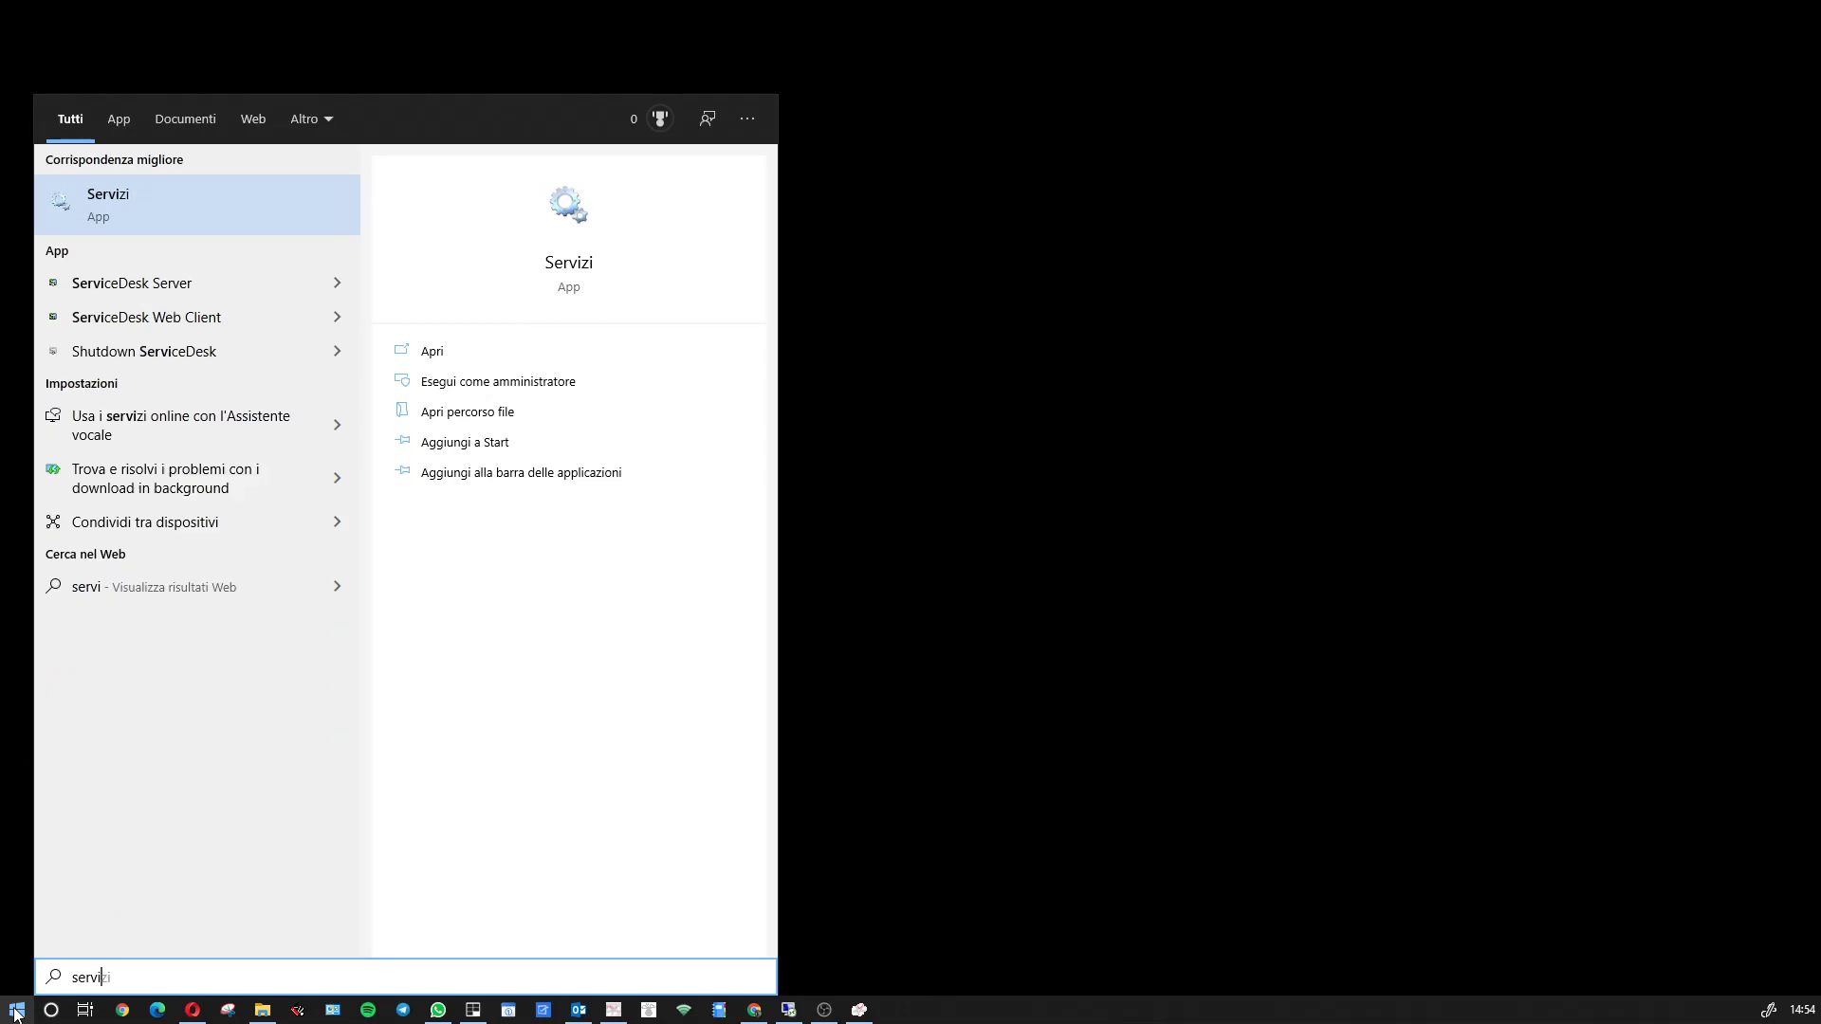
click(152, 203)
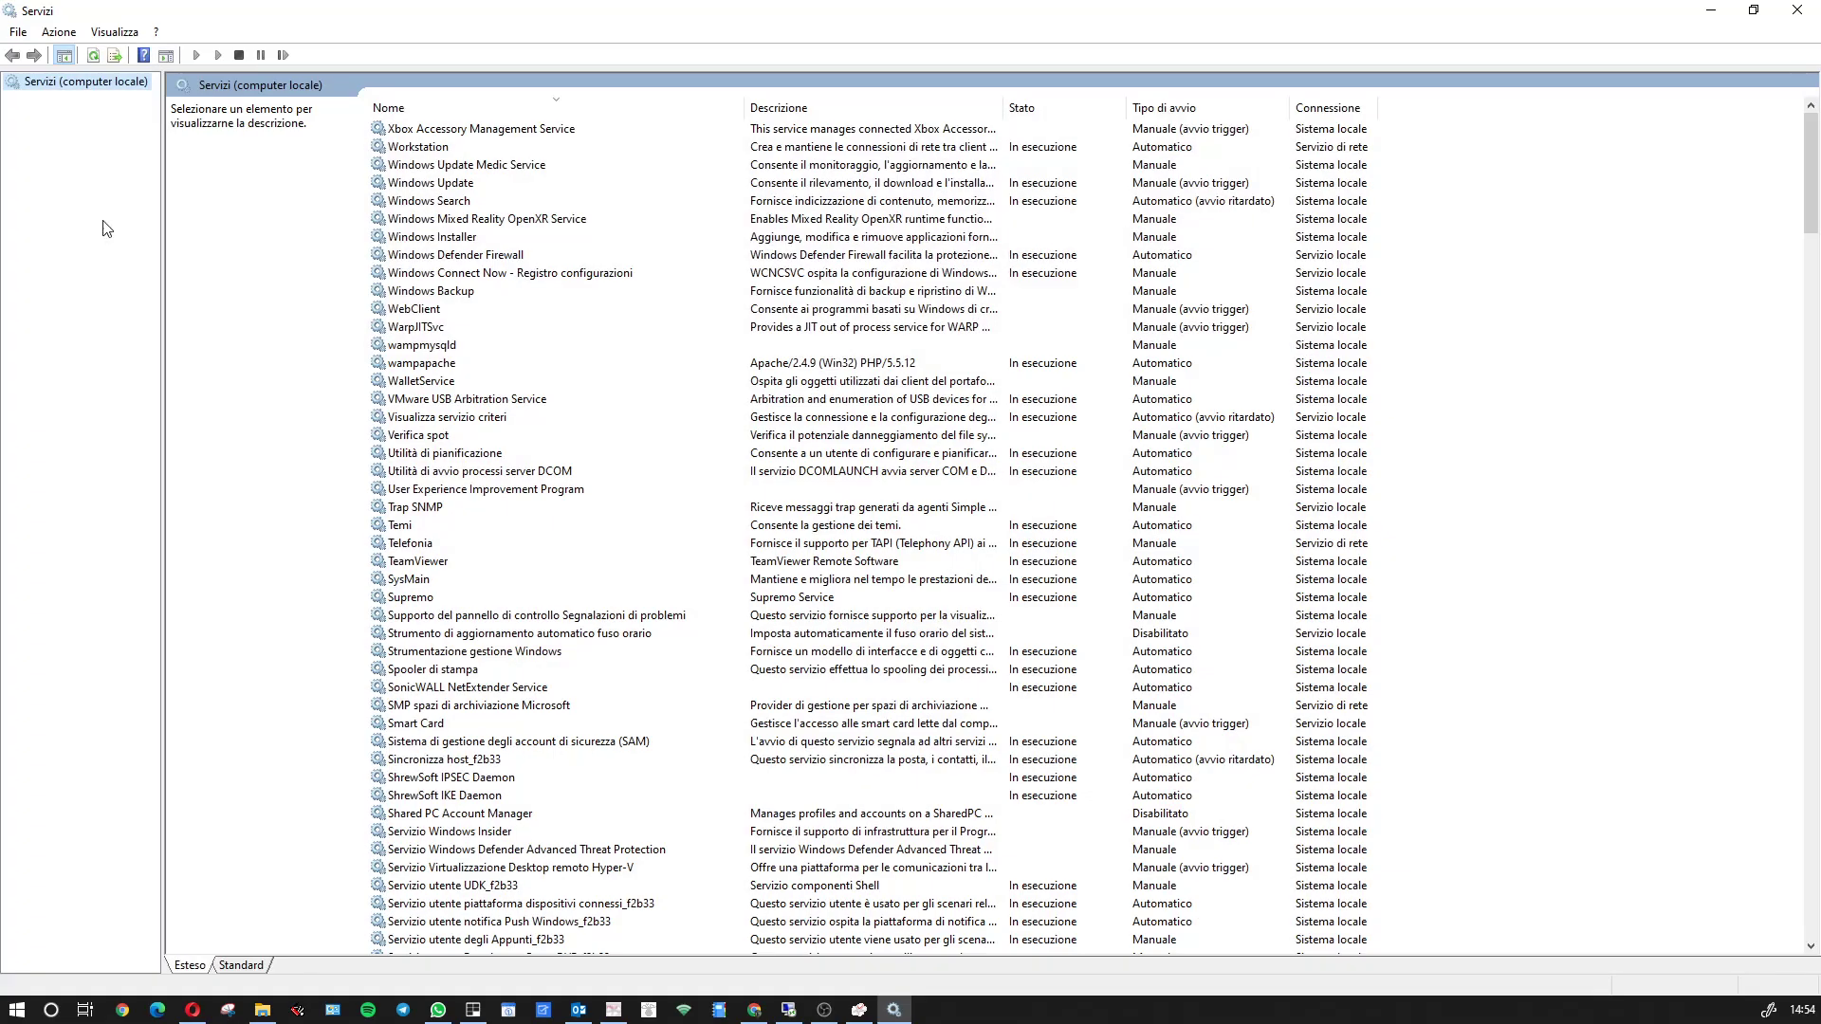
click(486, 238)
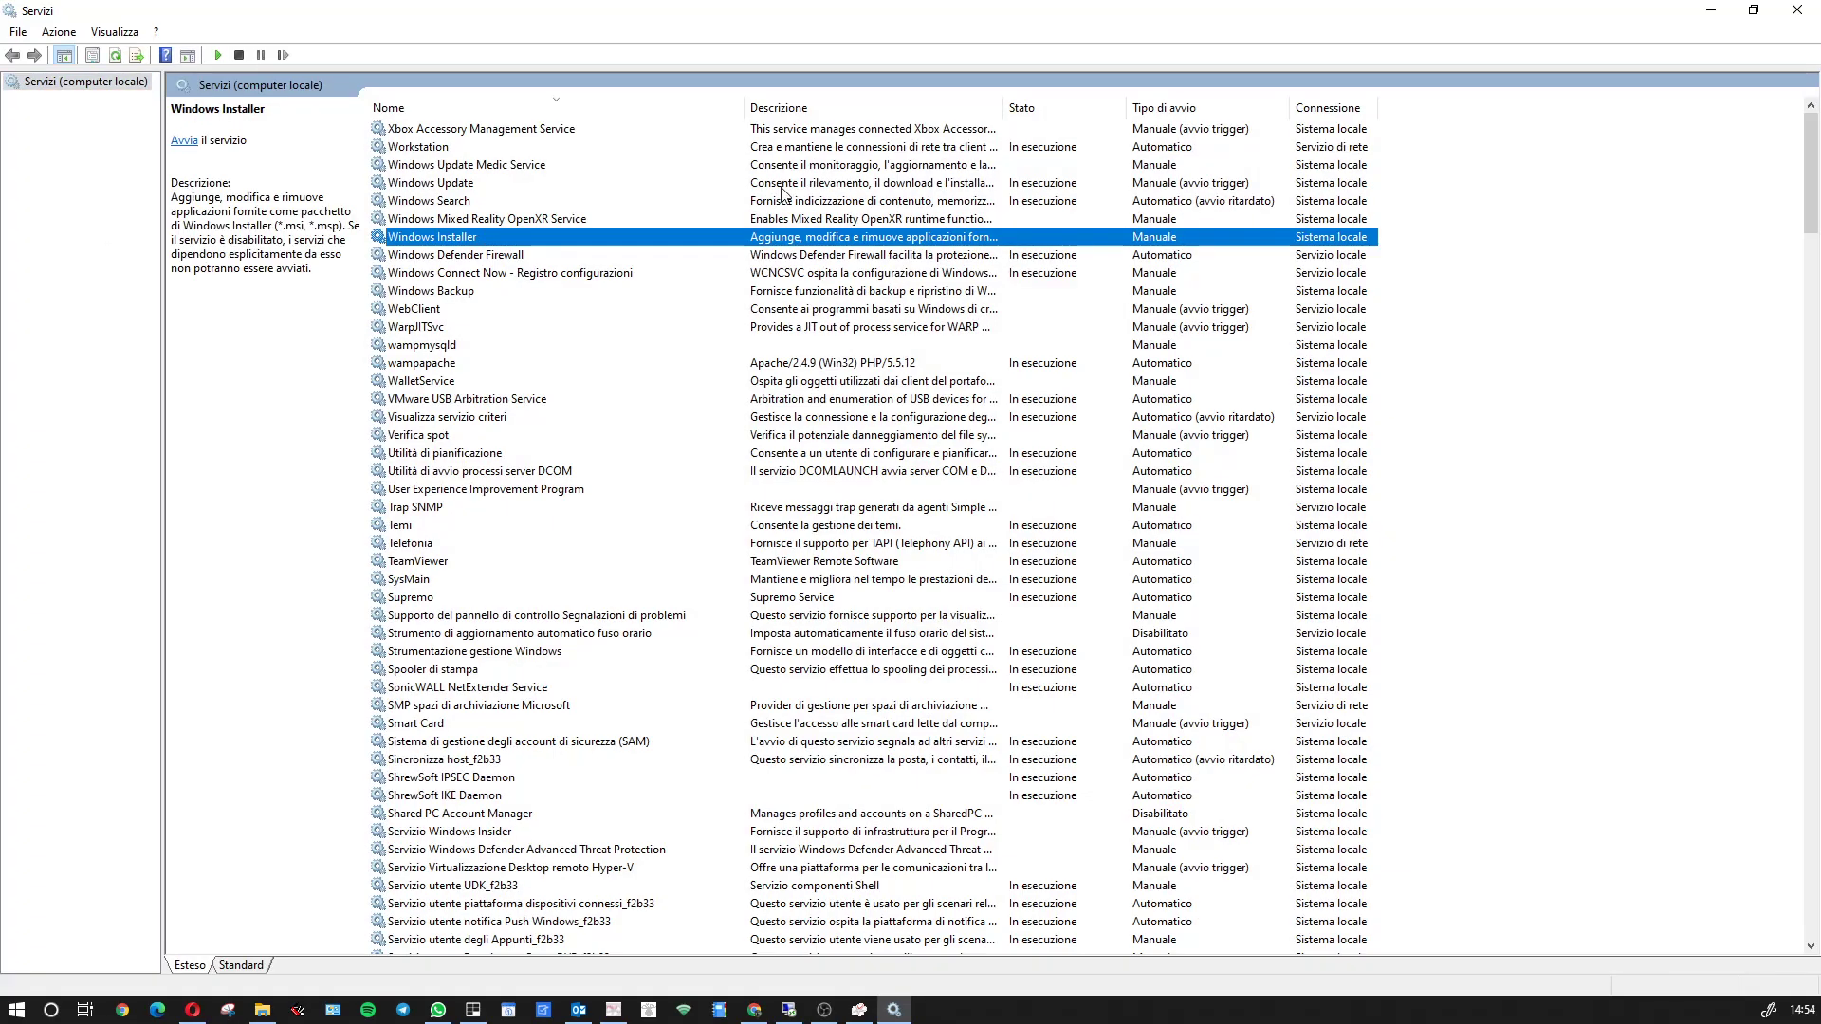
click(528, 112)
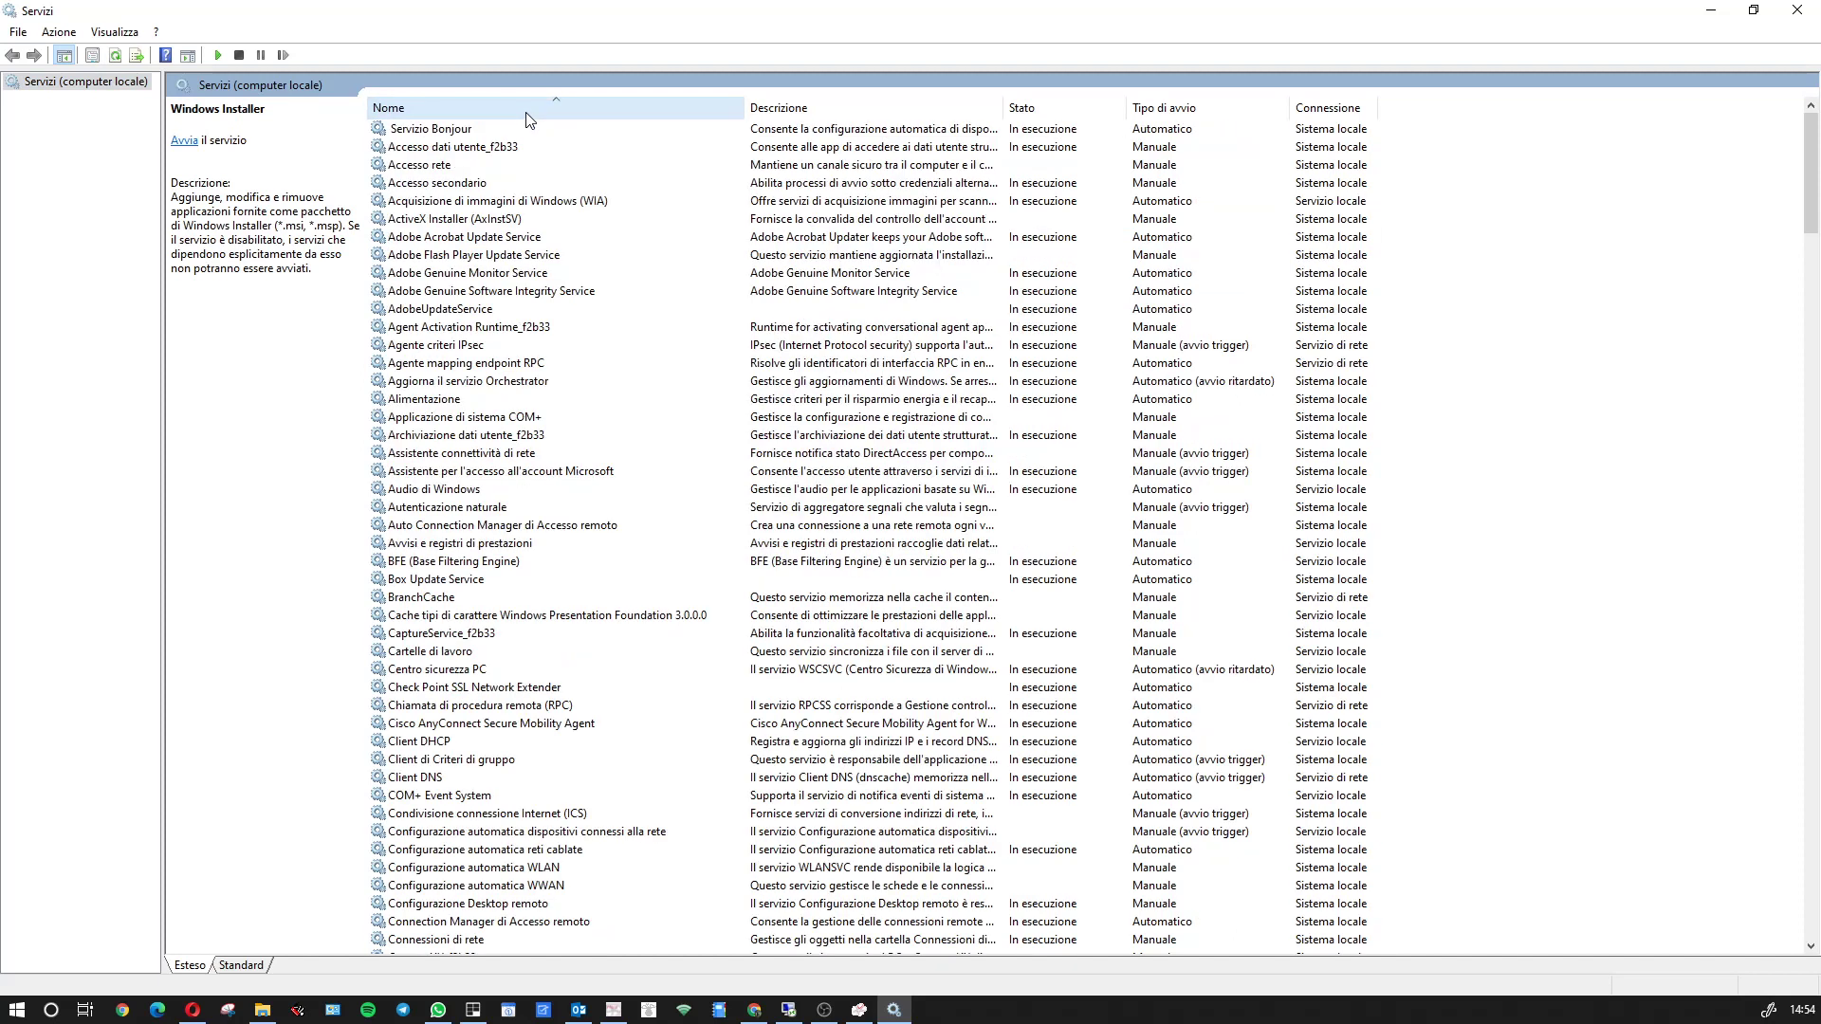
click(527, 112)
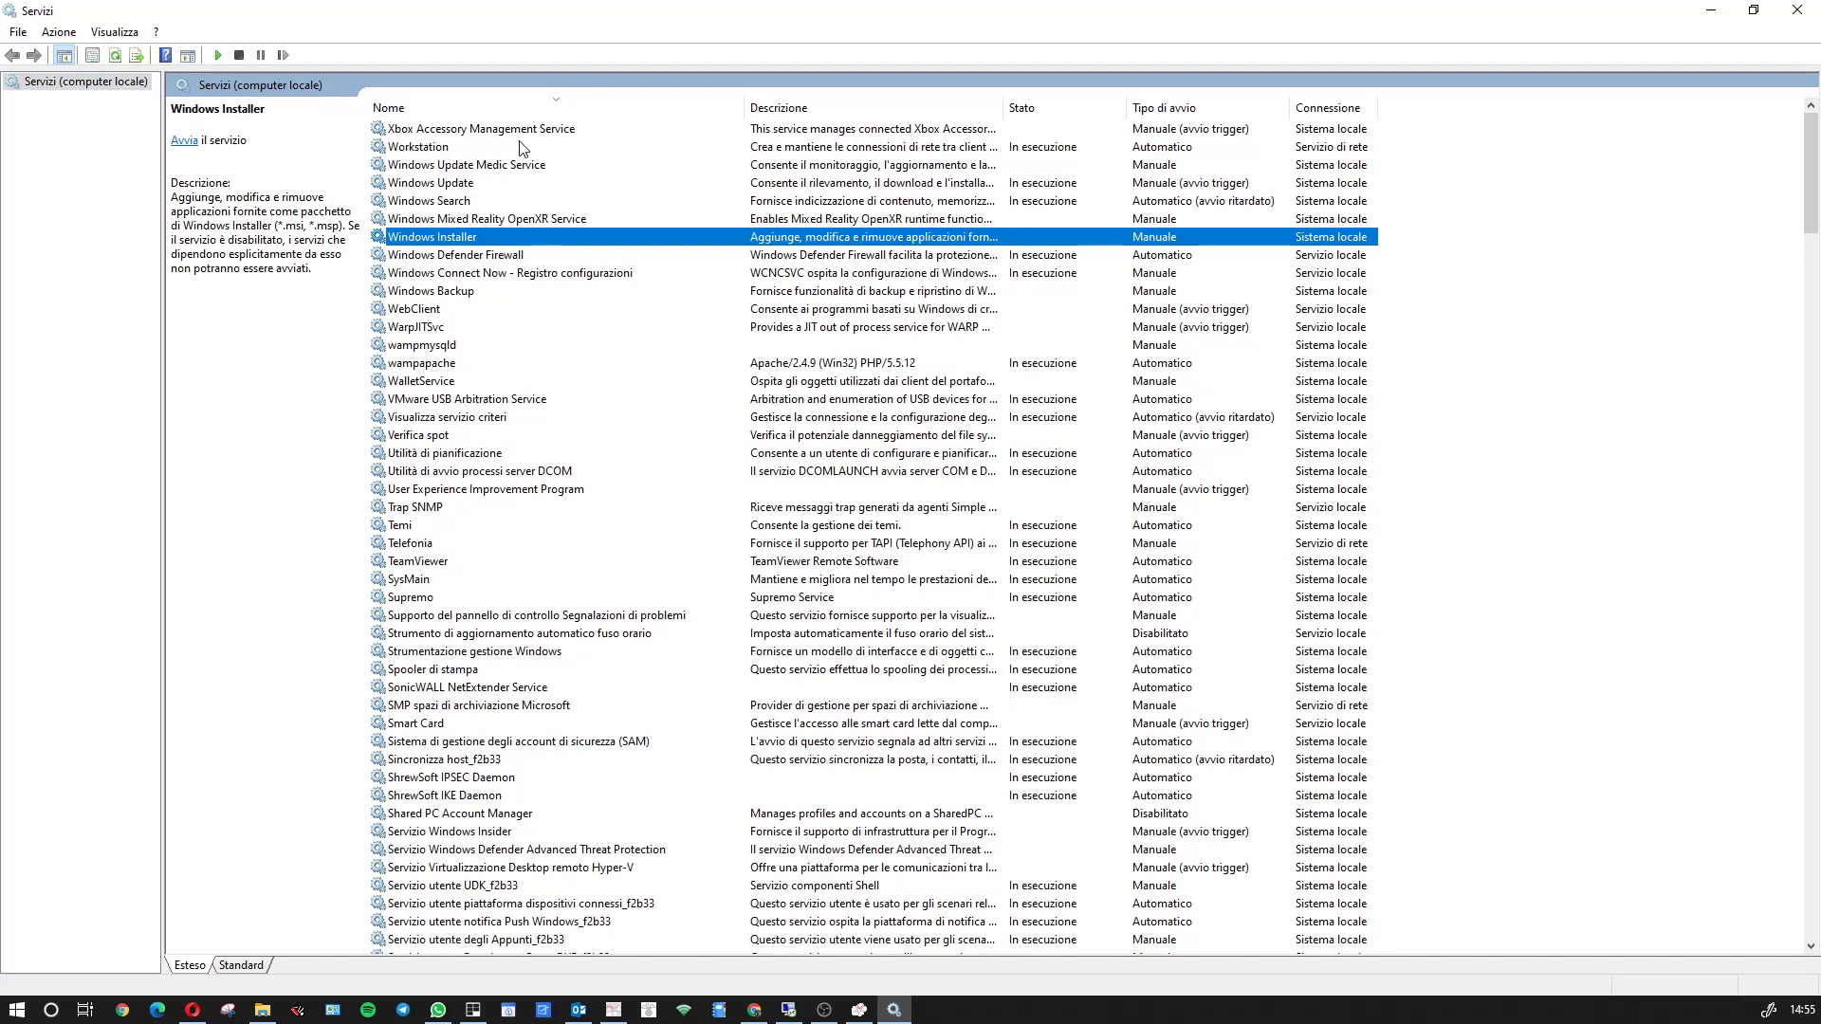
click(503, 113)
click(492, 127)
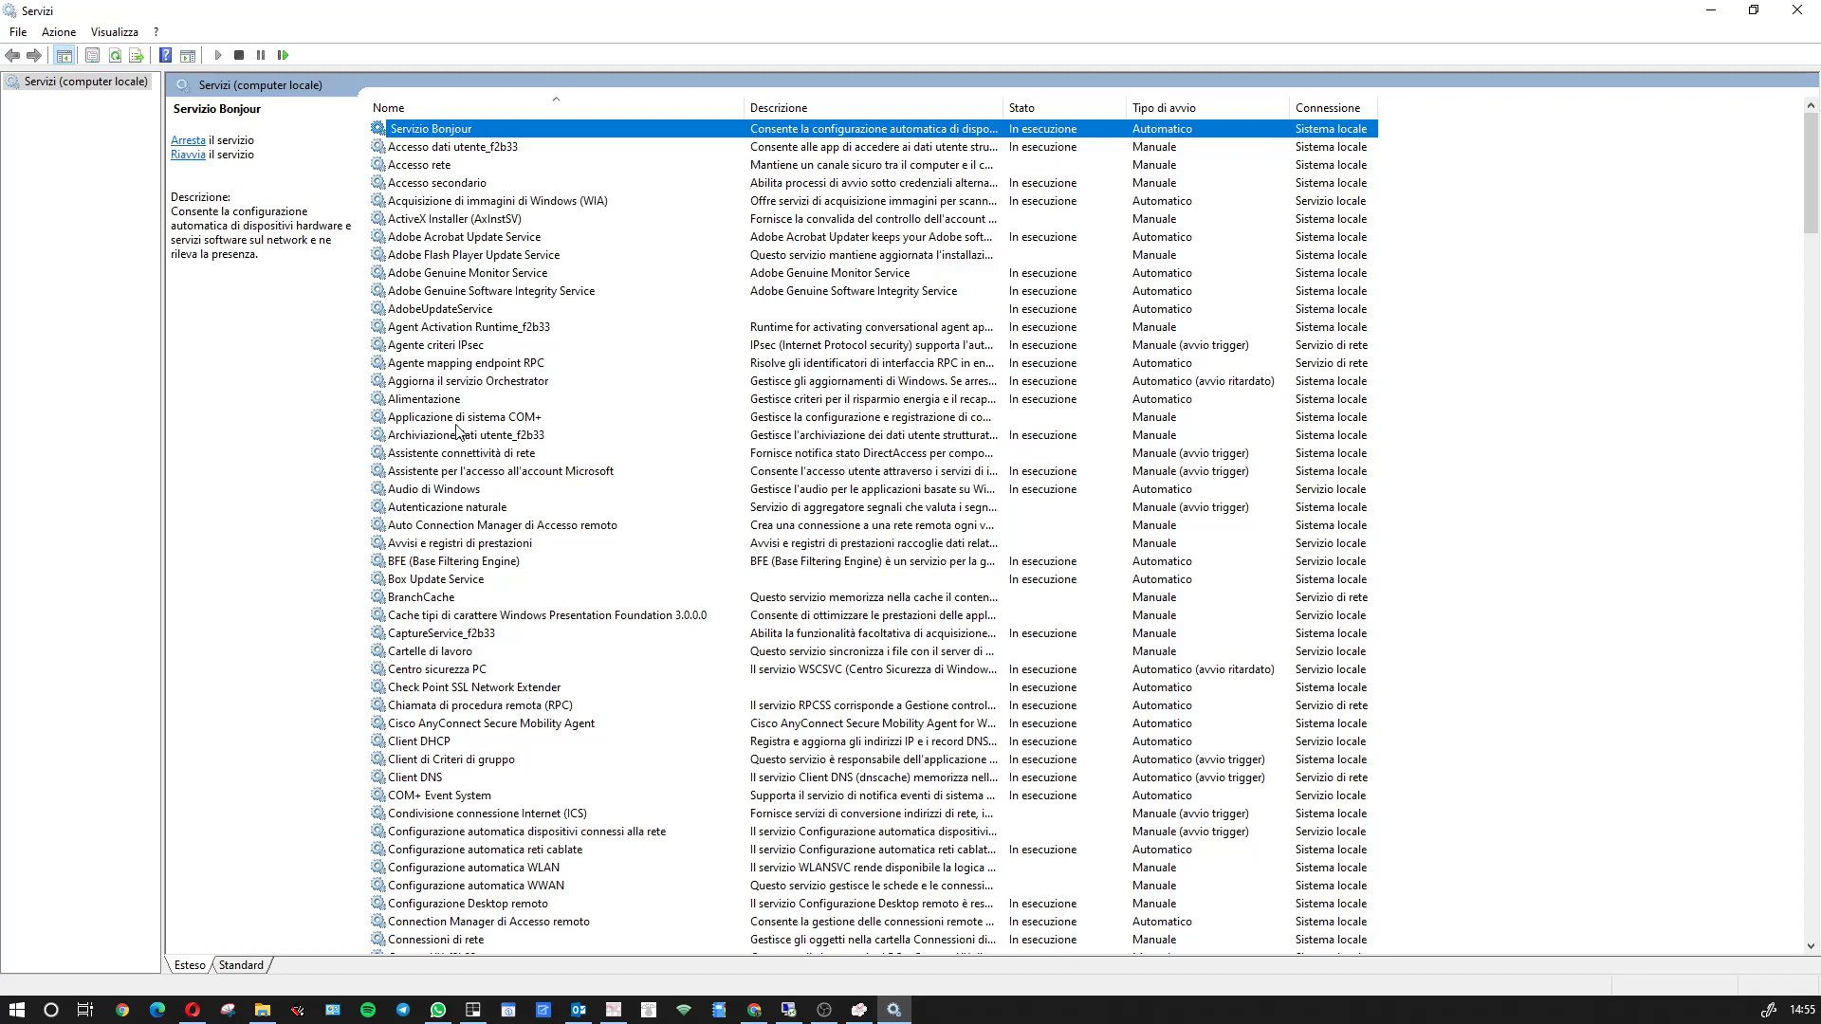
- Check the startup type of Servizio di archiviazione in its properties and close the Servizi console
key(s)
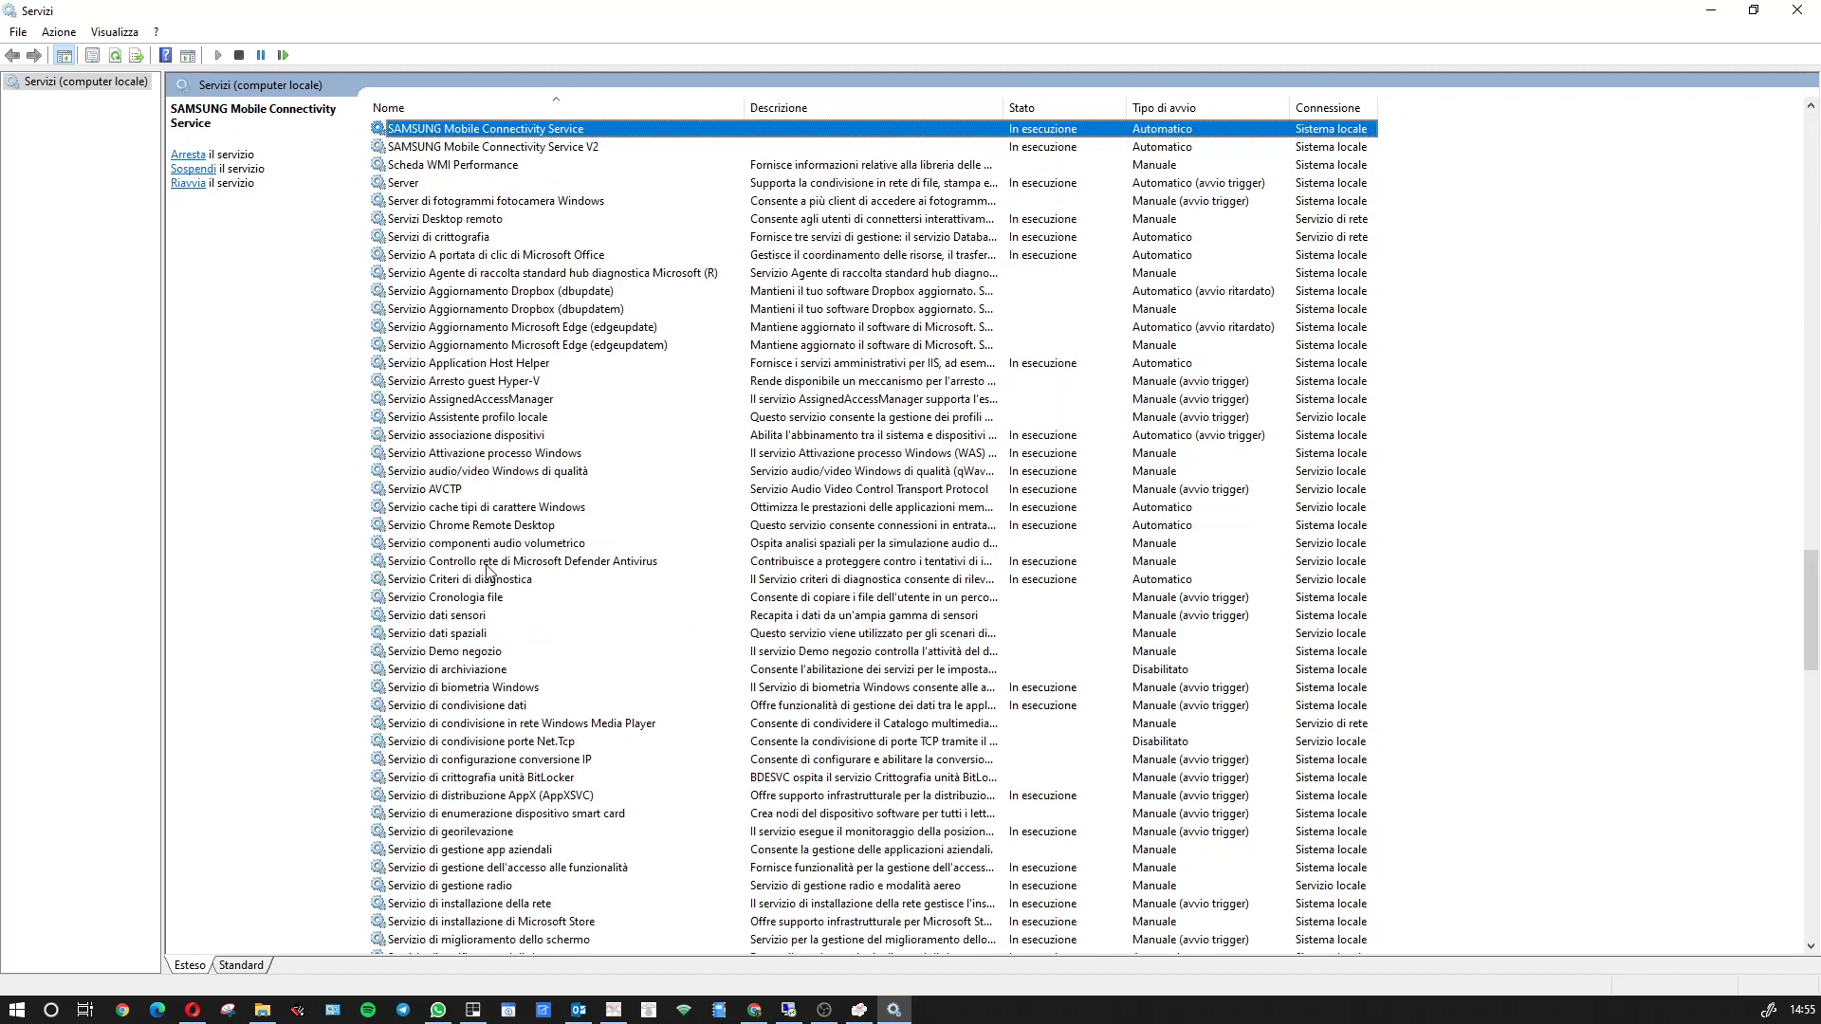
click(485, 671)
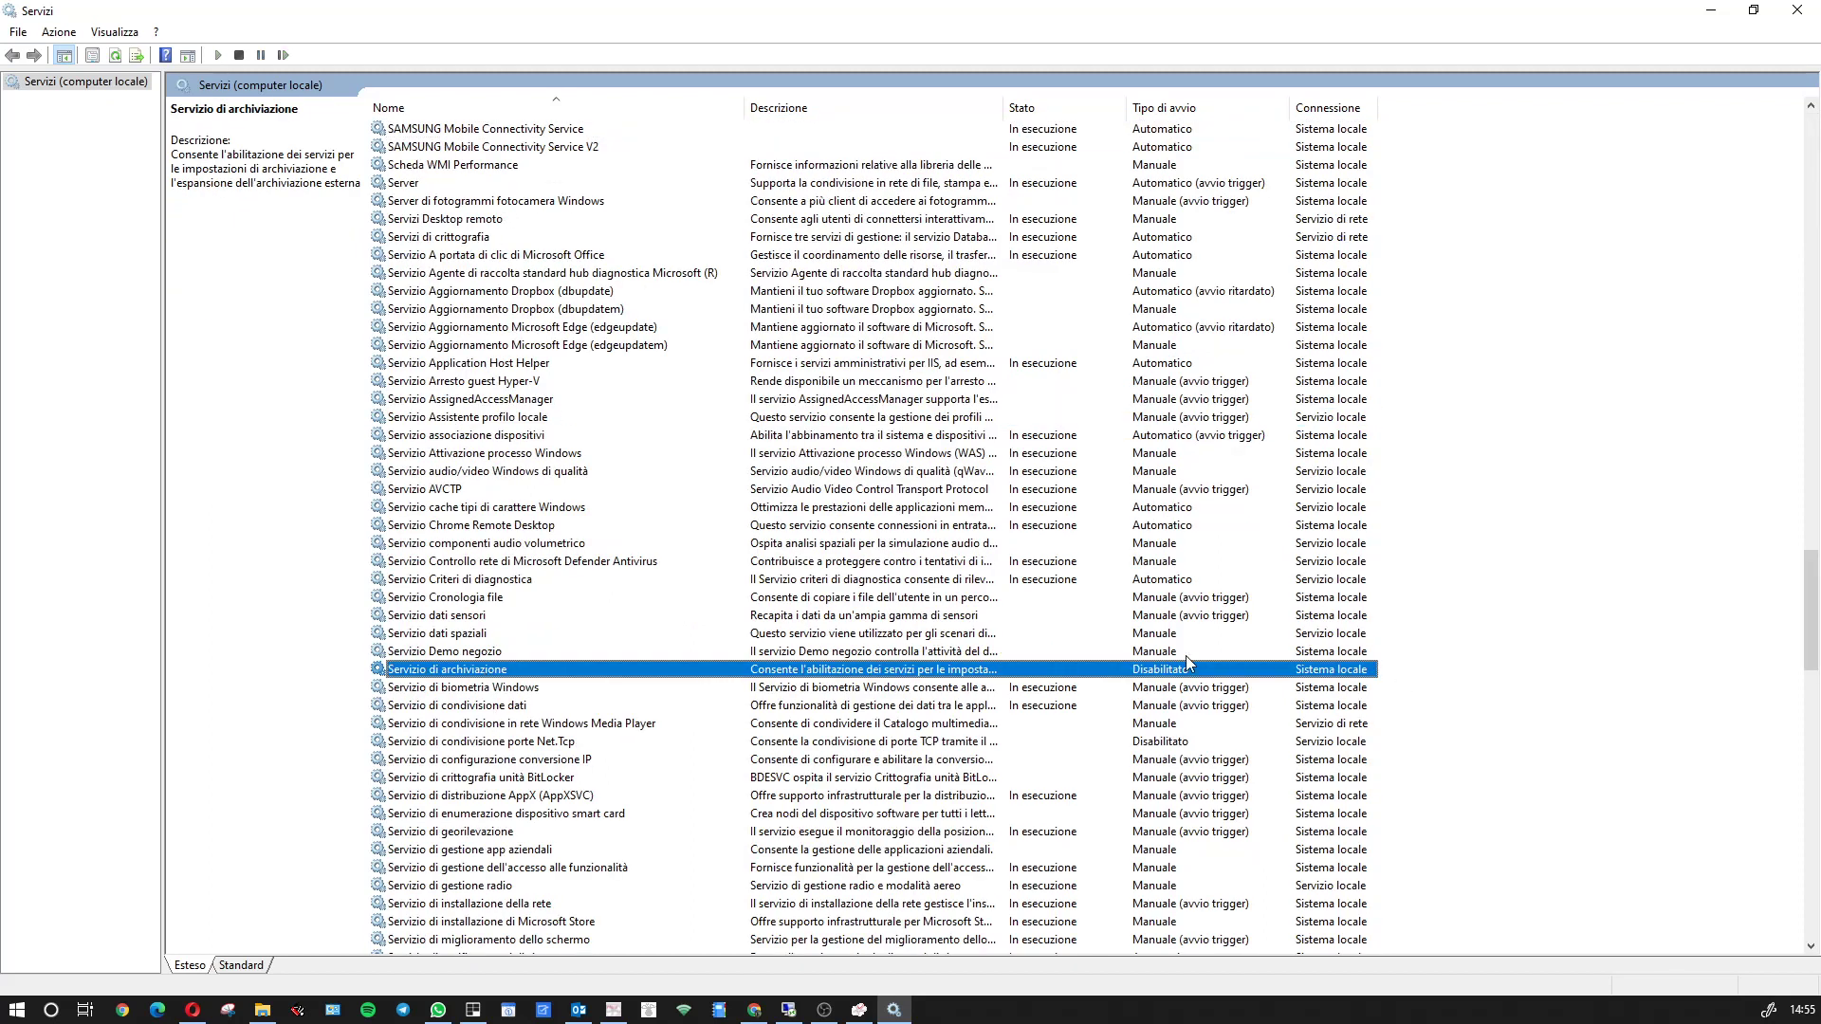
double_click(1074, 675)
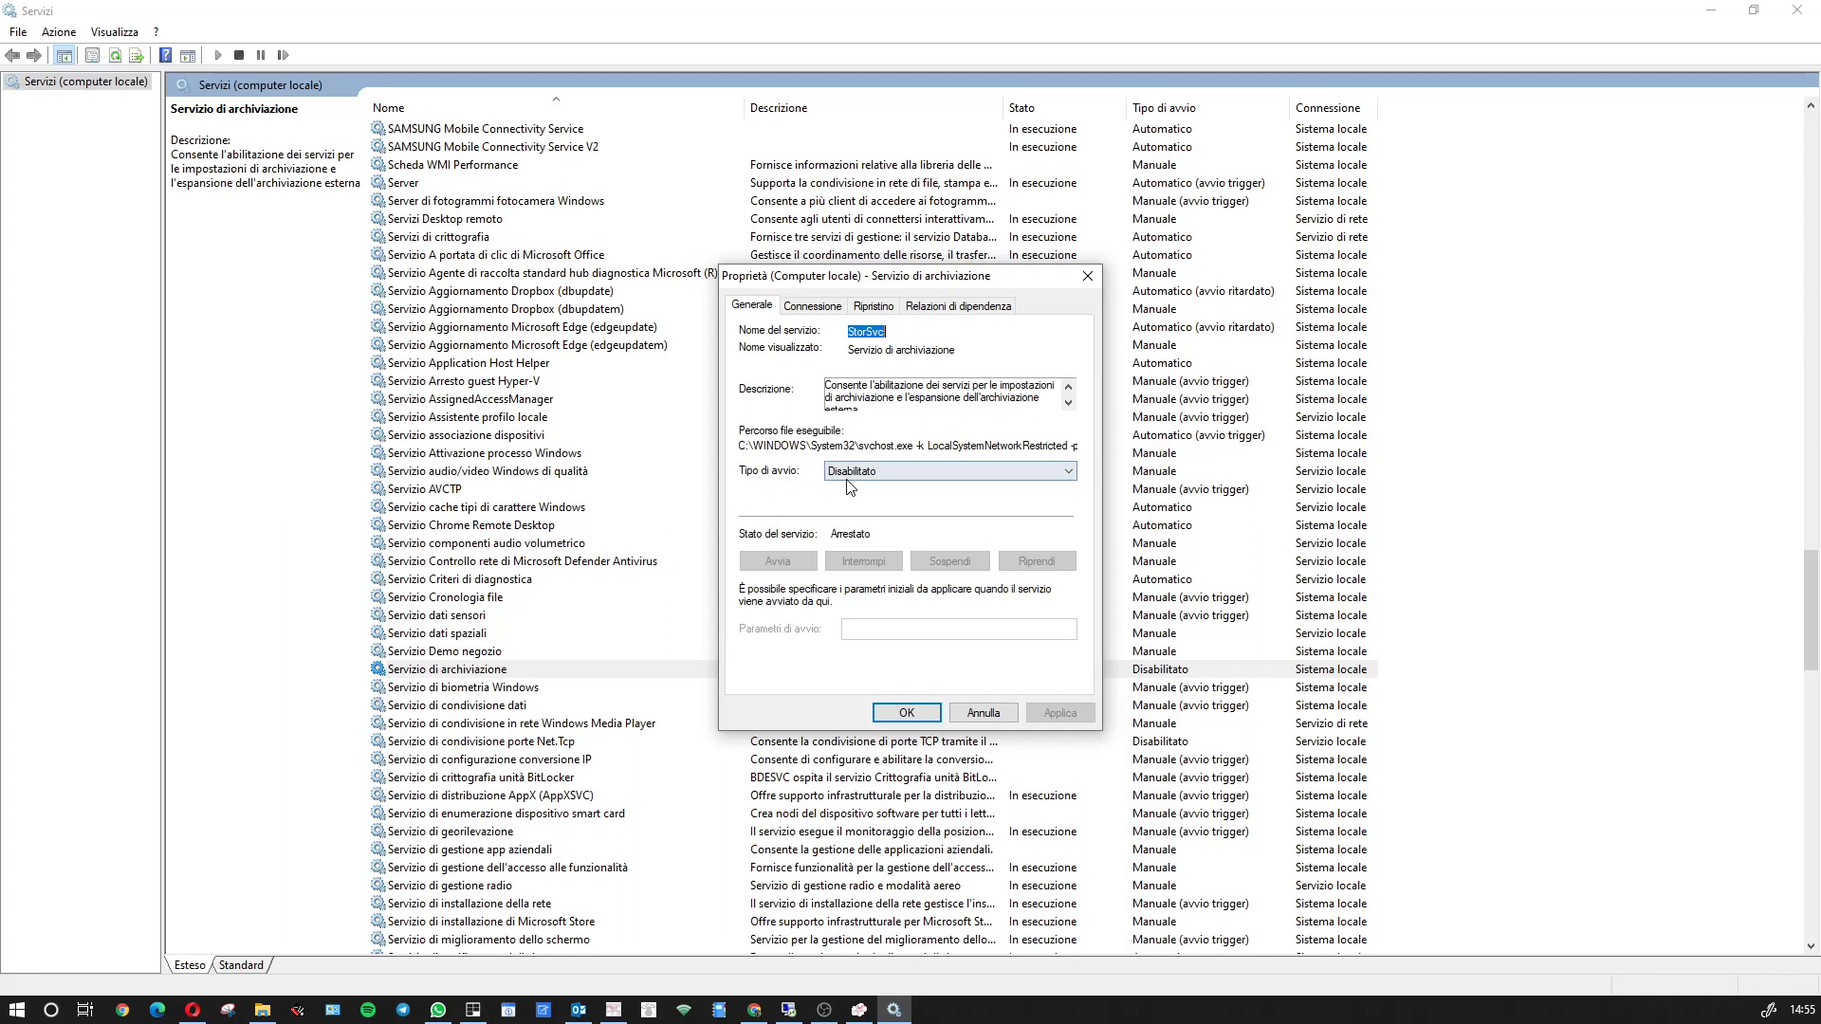
click(920, 713)
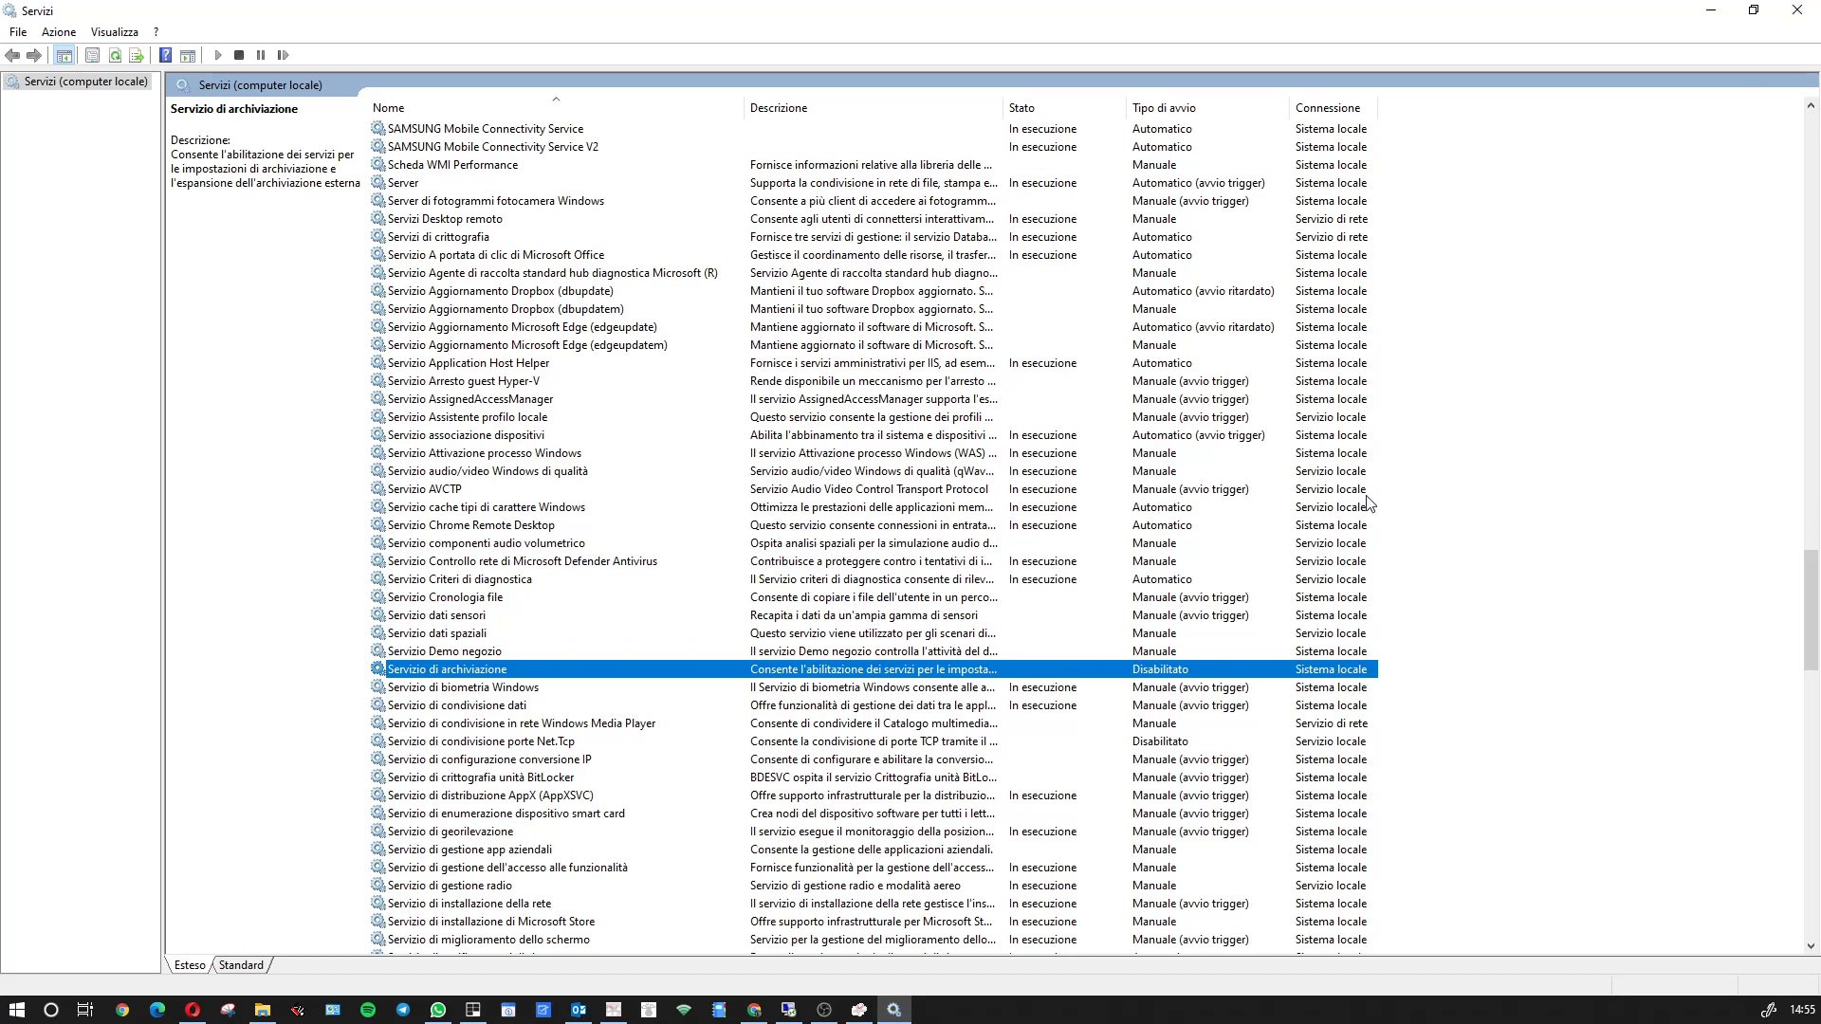
click(1166, 654)
click(1162, 671)
click(1800, 27)
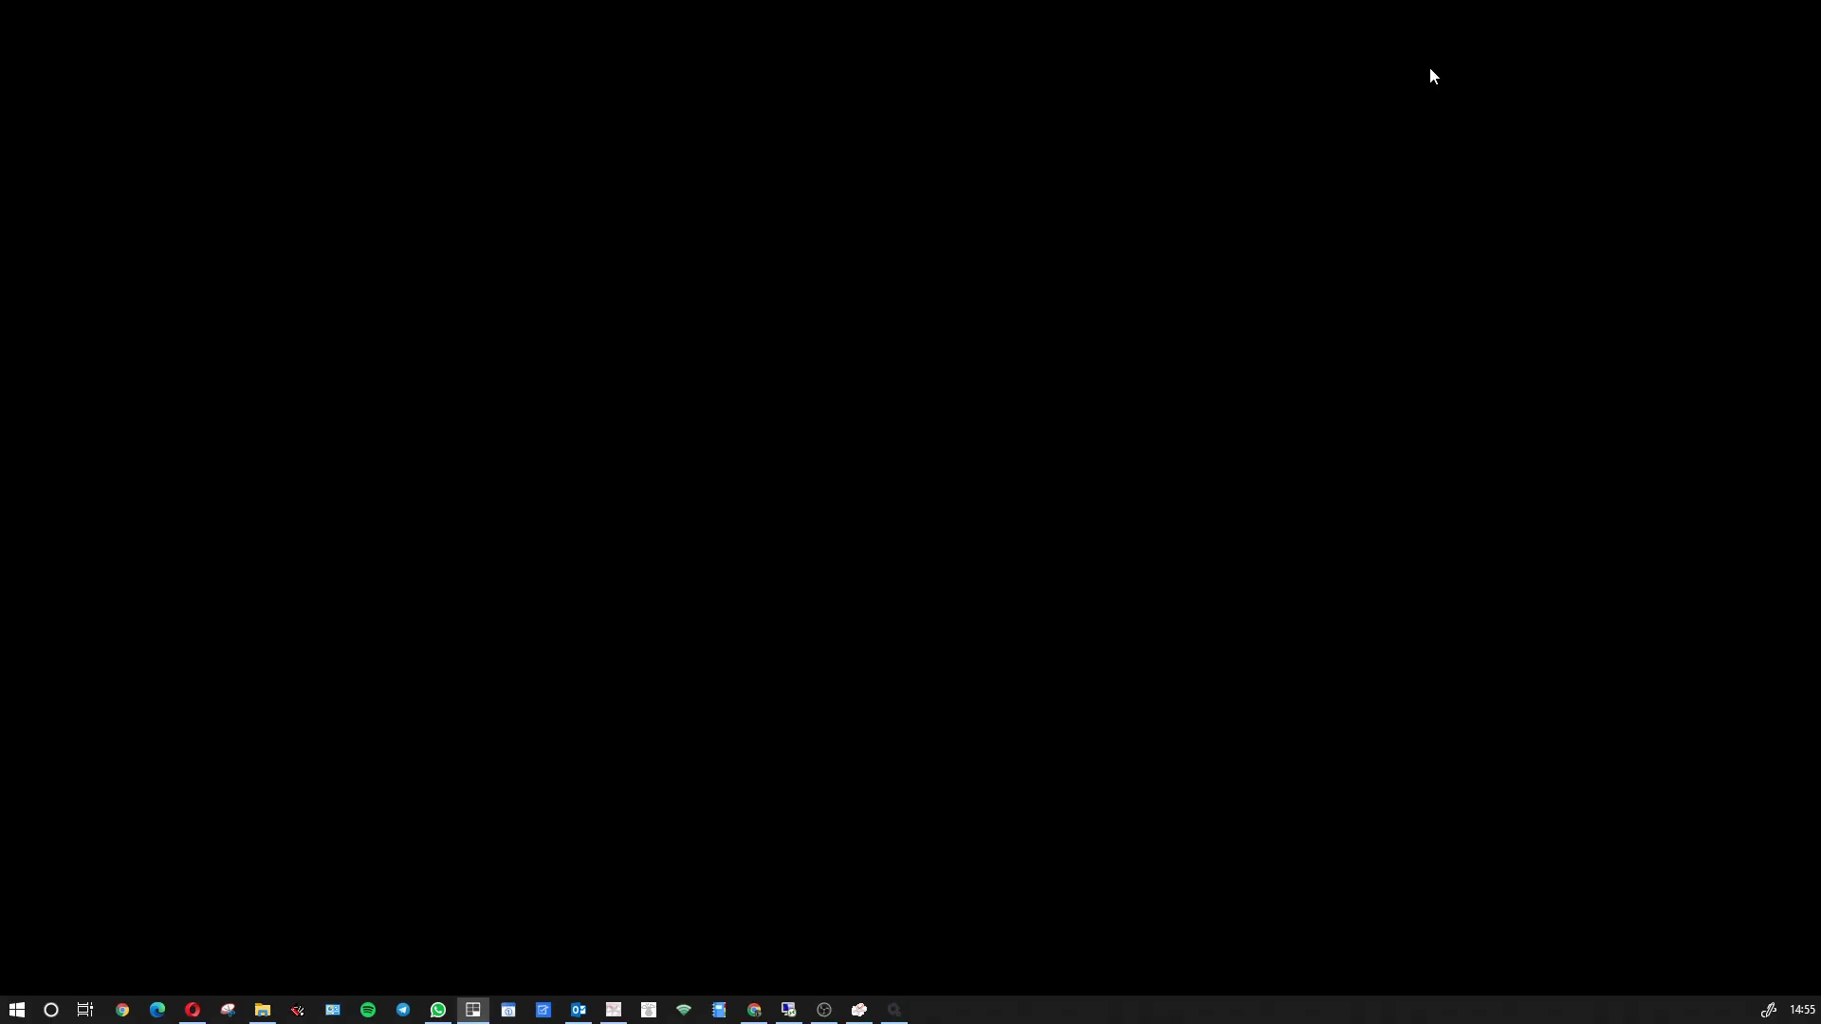
- Review the AutoPlay settings for removable drives and memory cards, and close the settings window
click(19, 1009)
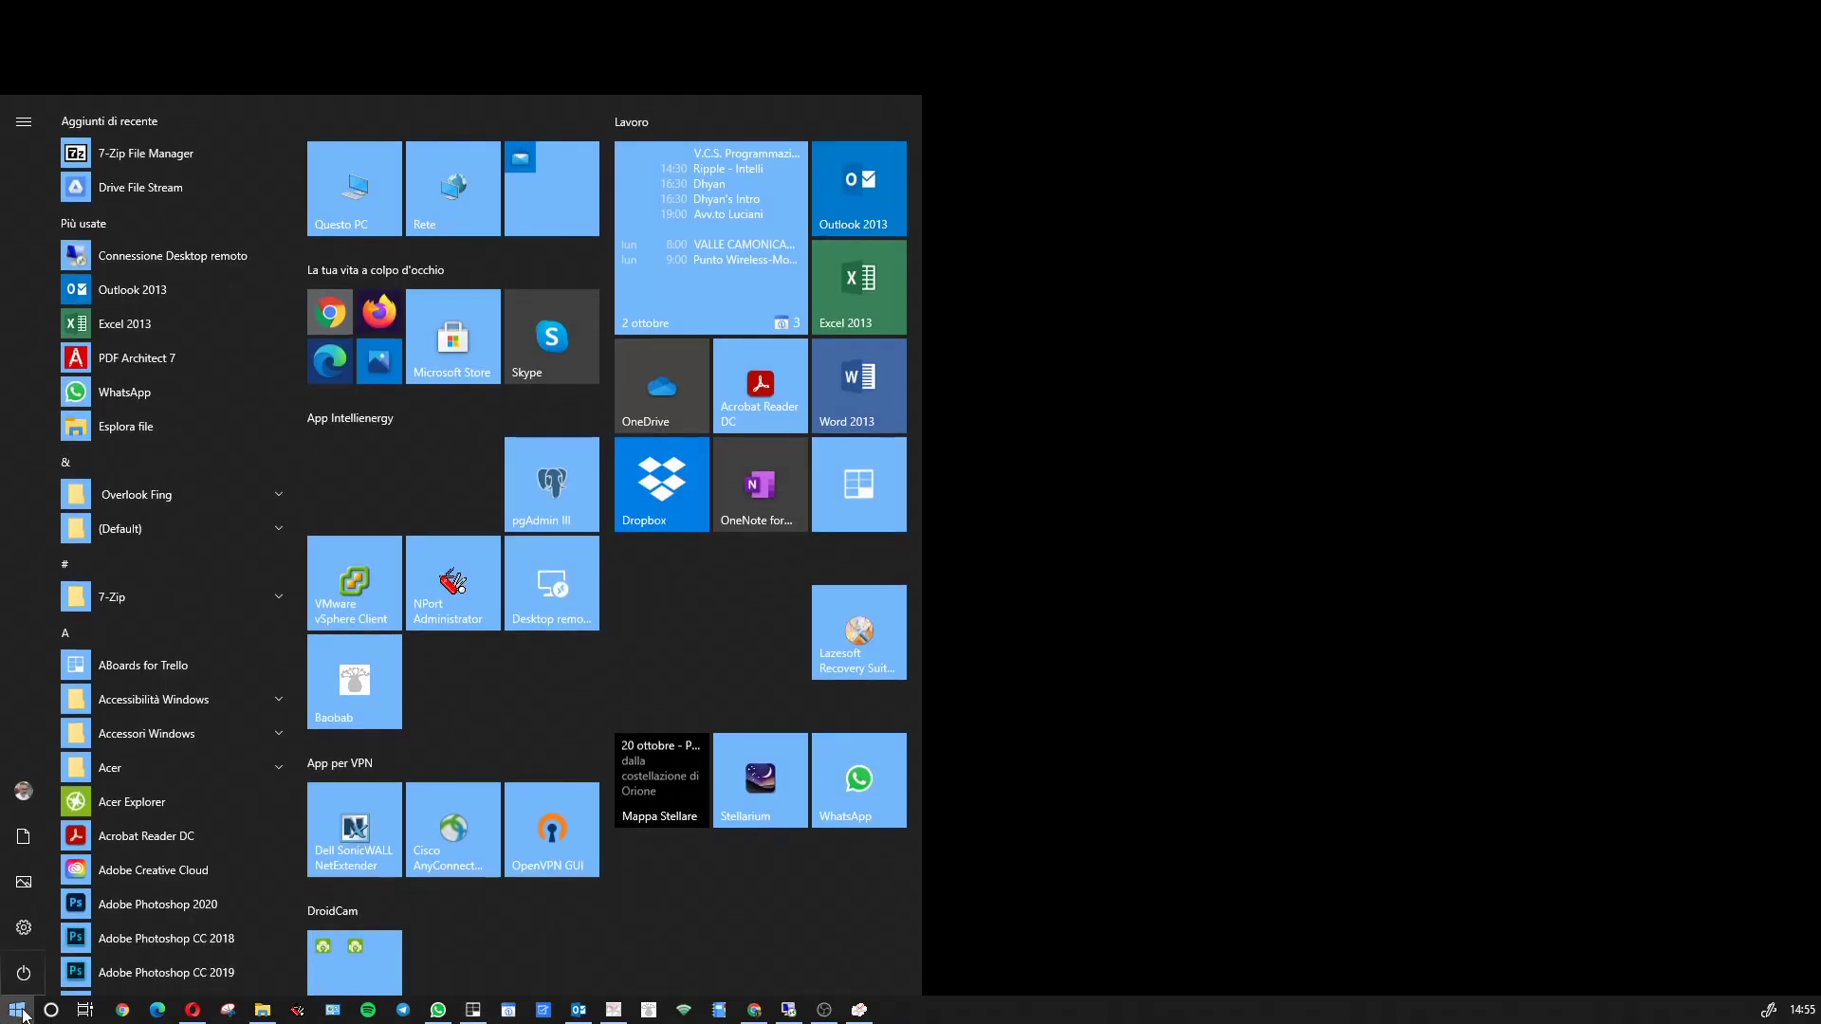
text(autoplay)
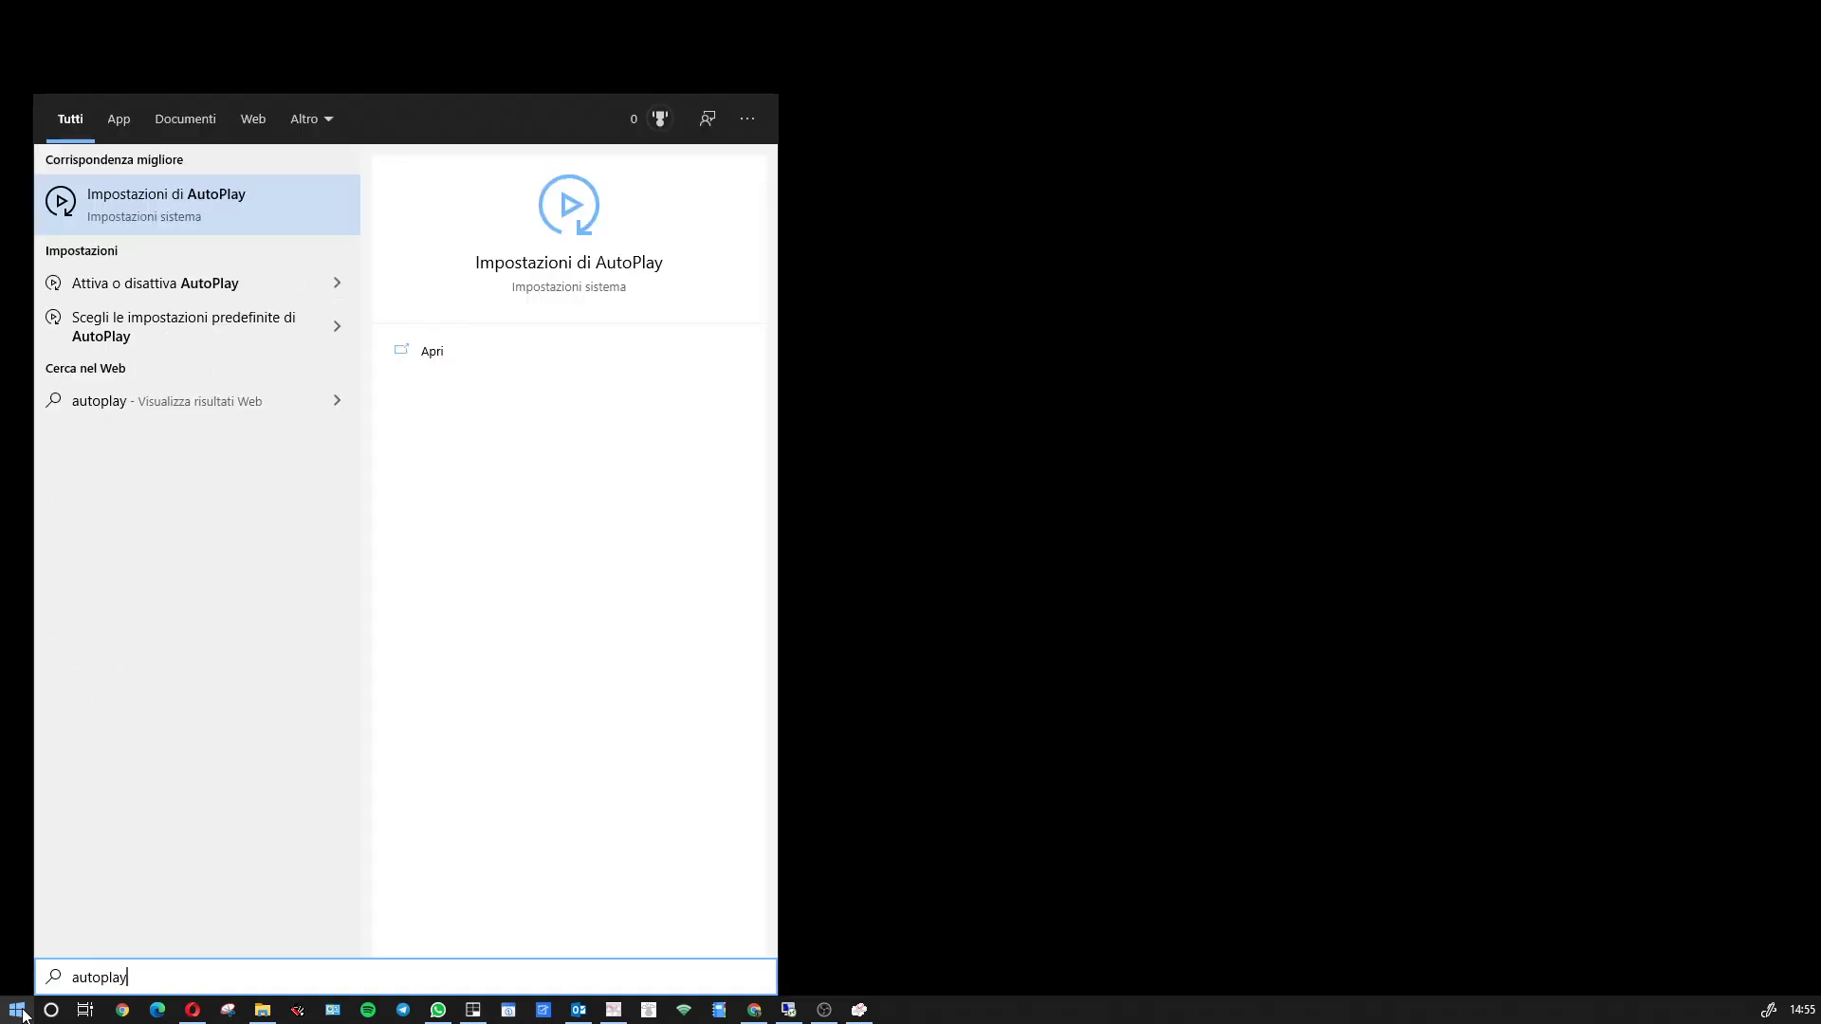
click(177, 211)
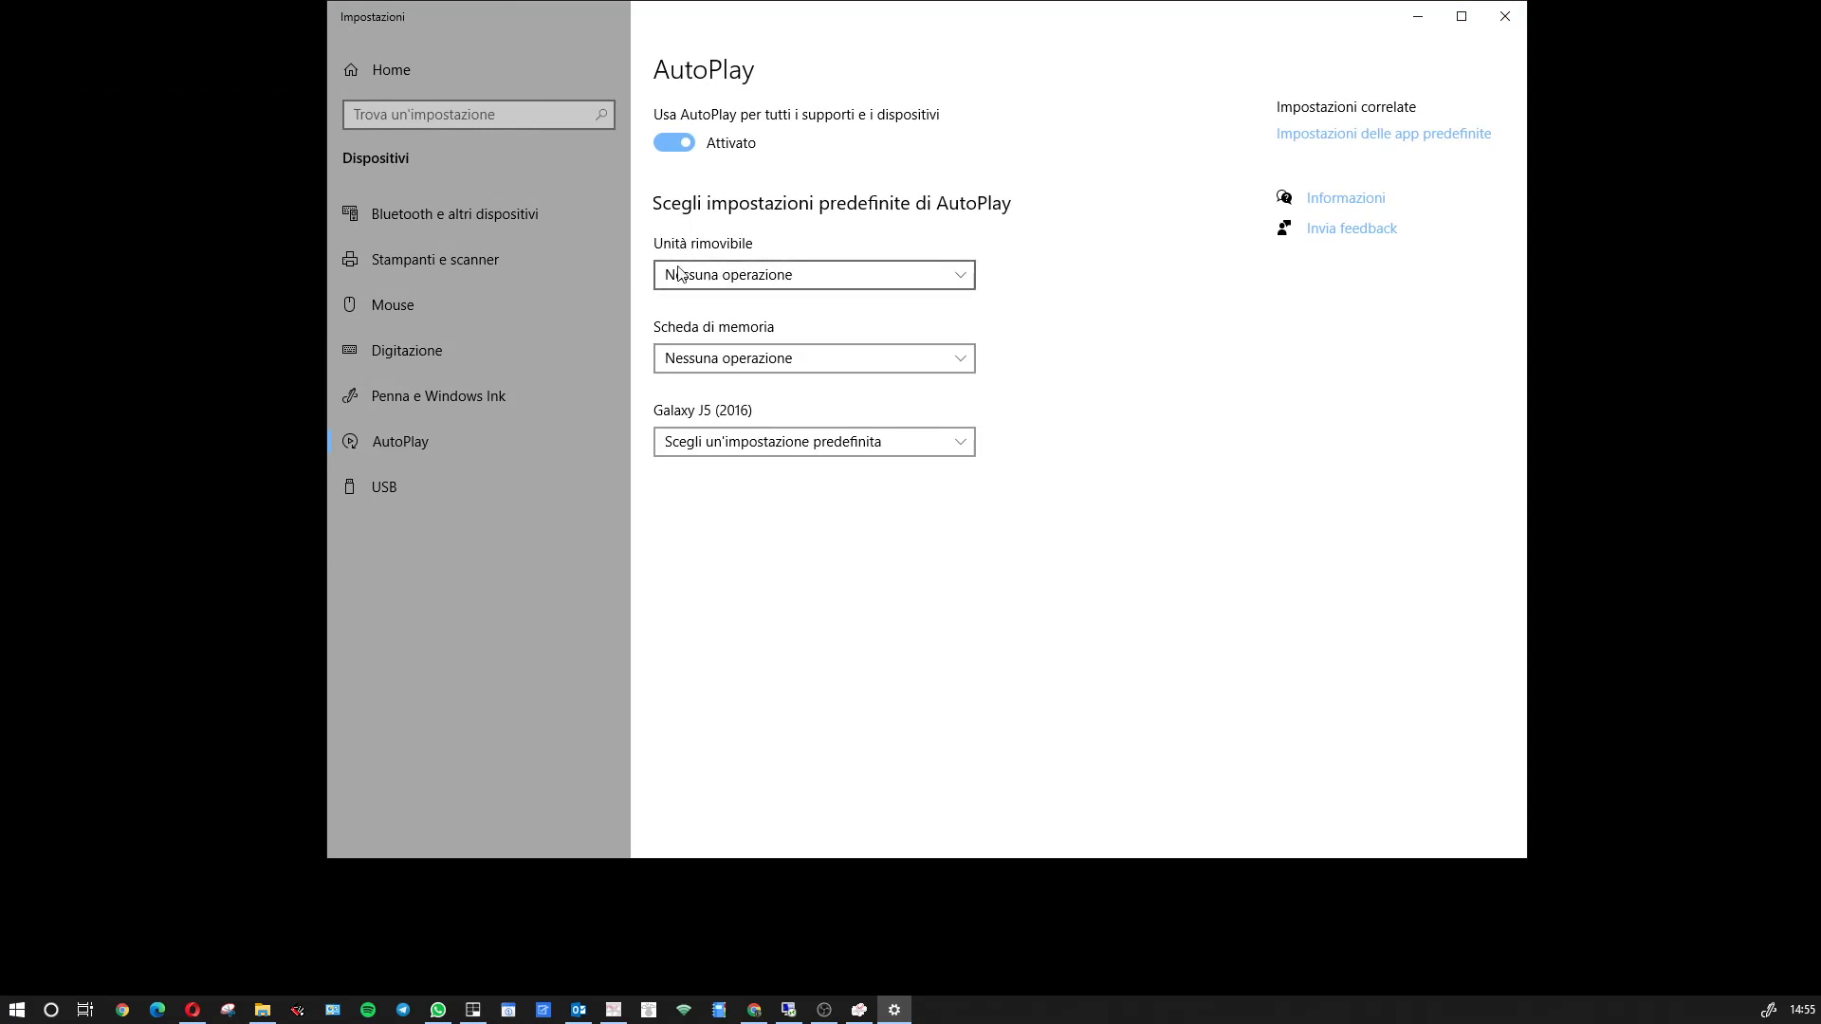
drag(1035, 23, 959, 74)
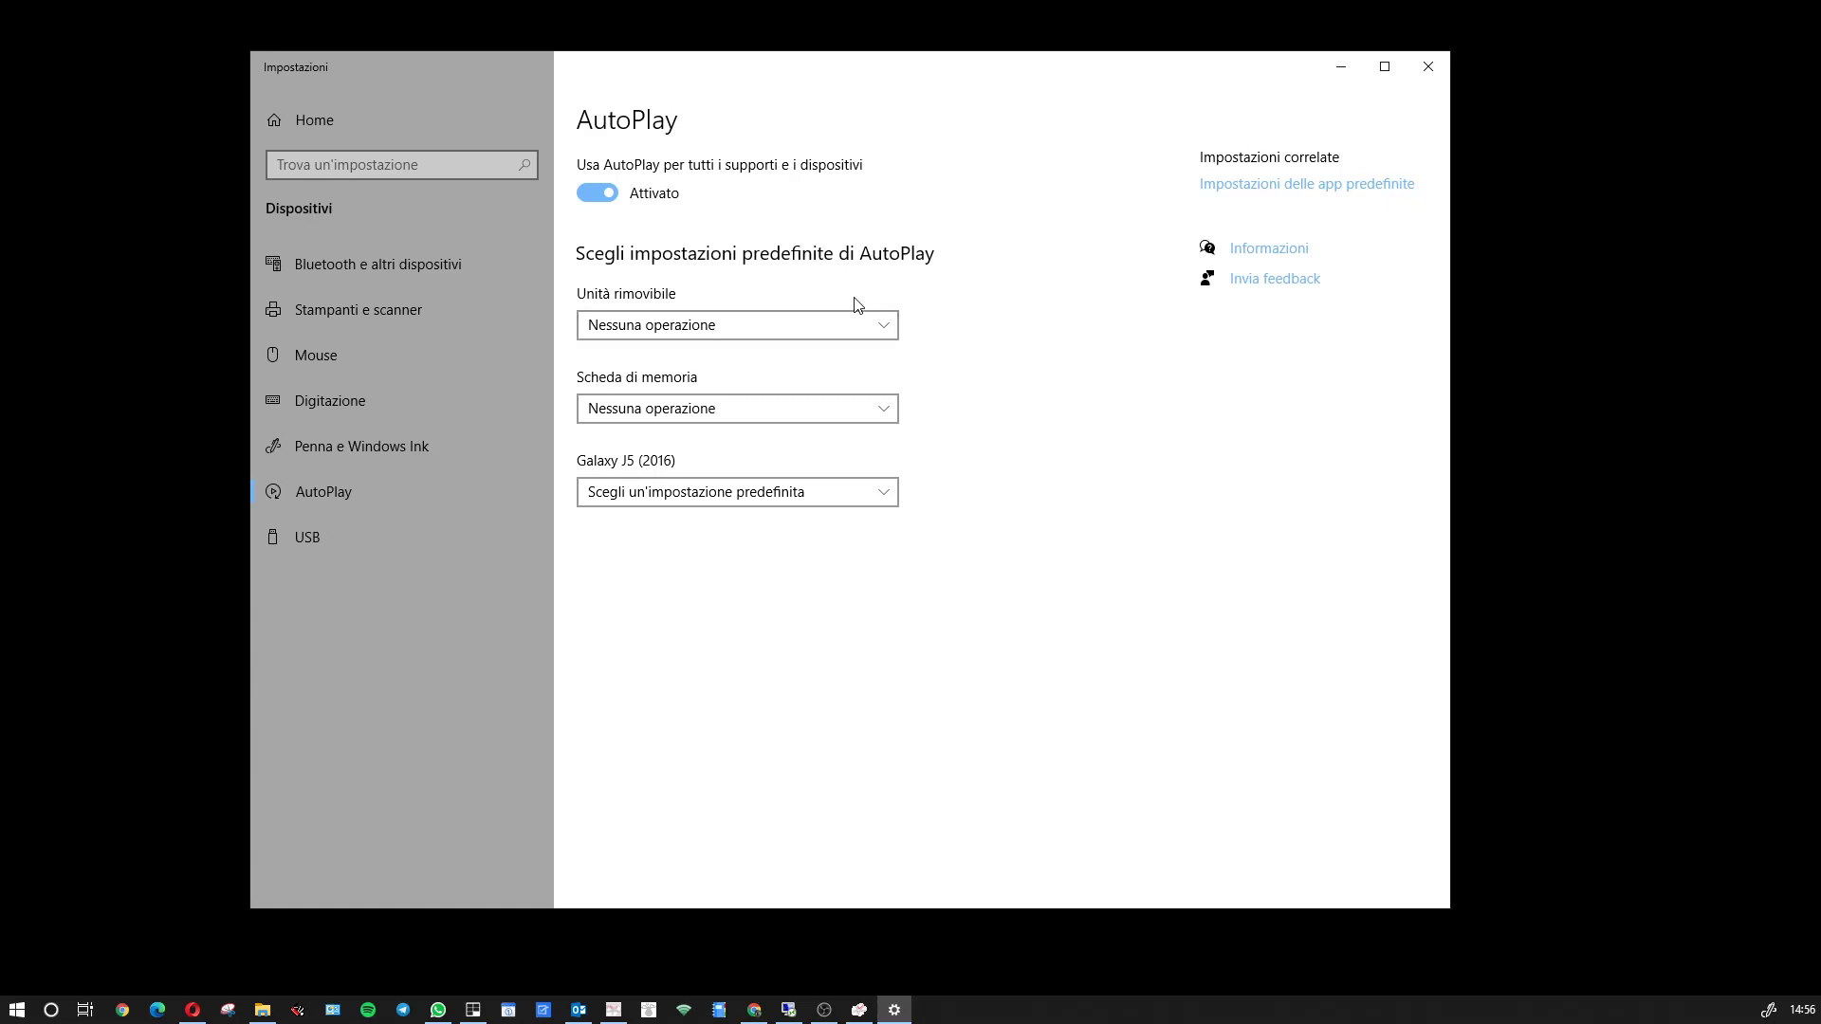
click(1429, 69)
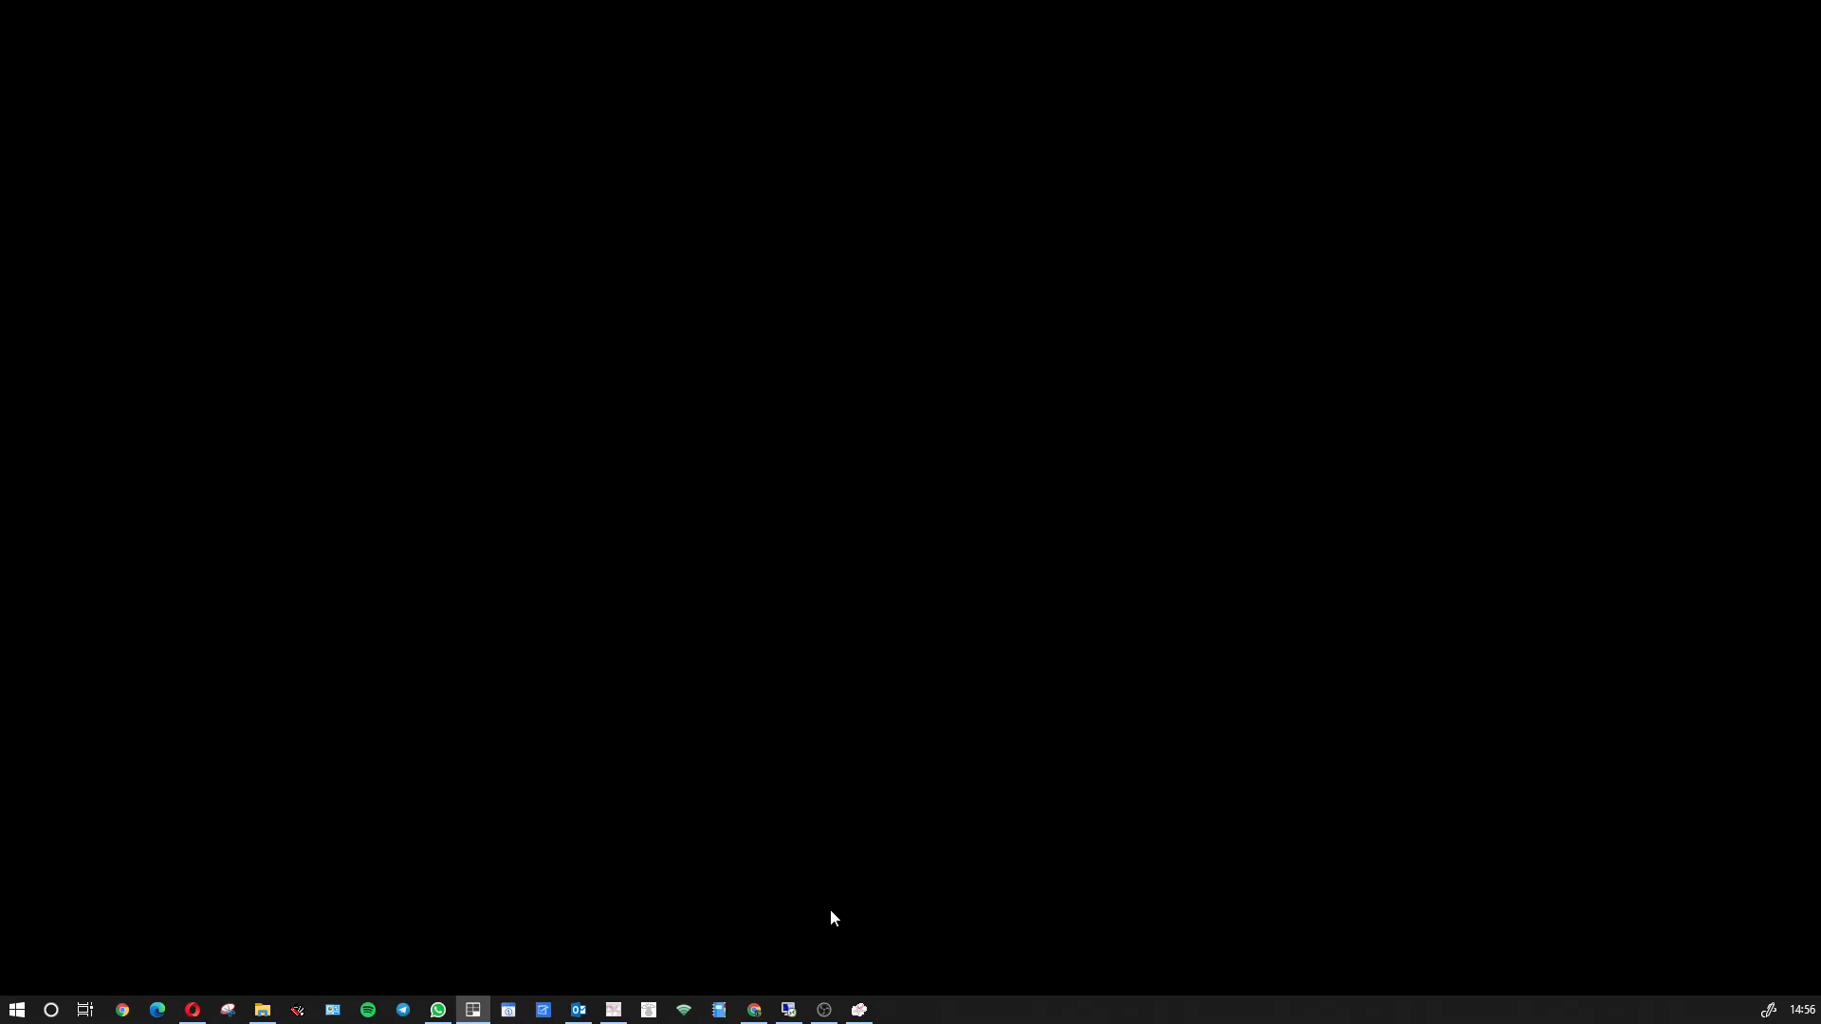
- Open File Explorer with the drives under Questo PC in view, and make the window taller and narrower
click(435, 700)
right_click(16, 1015)
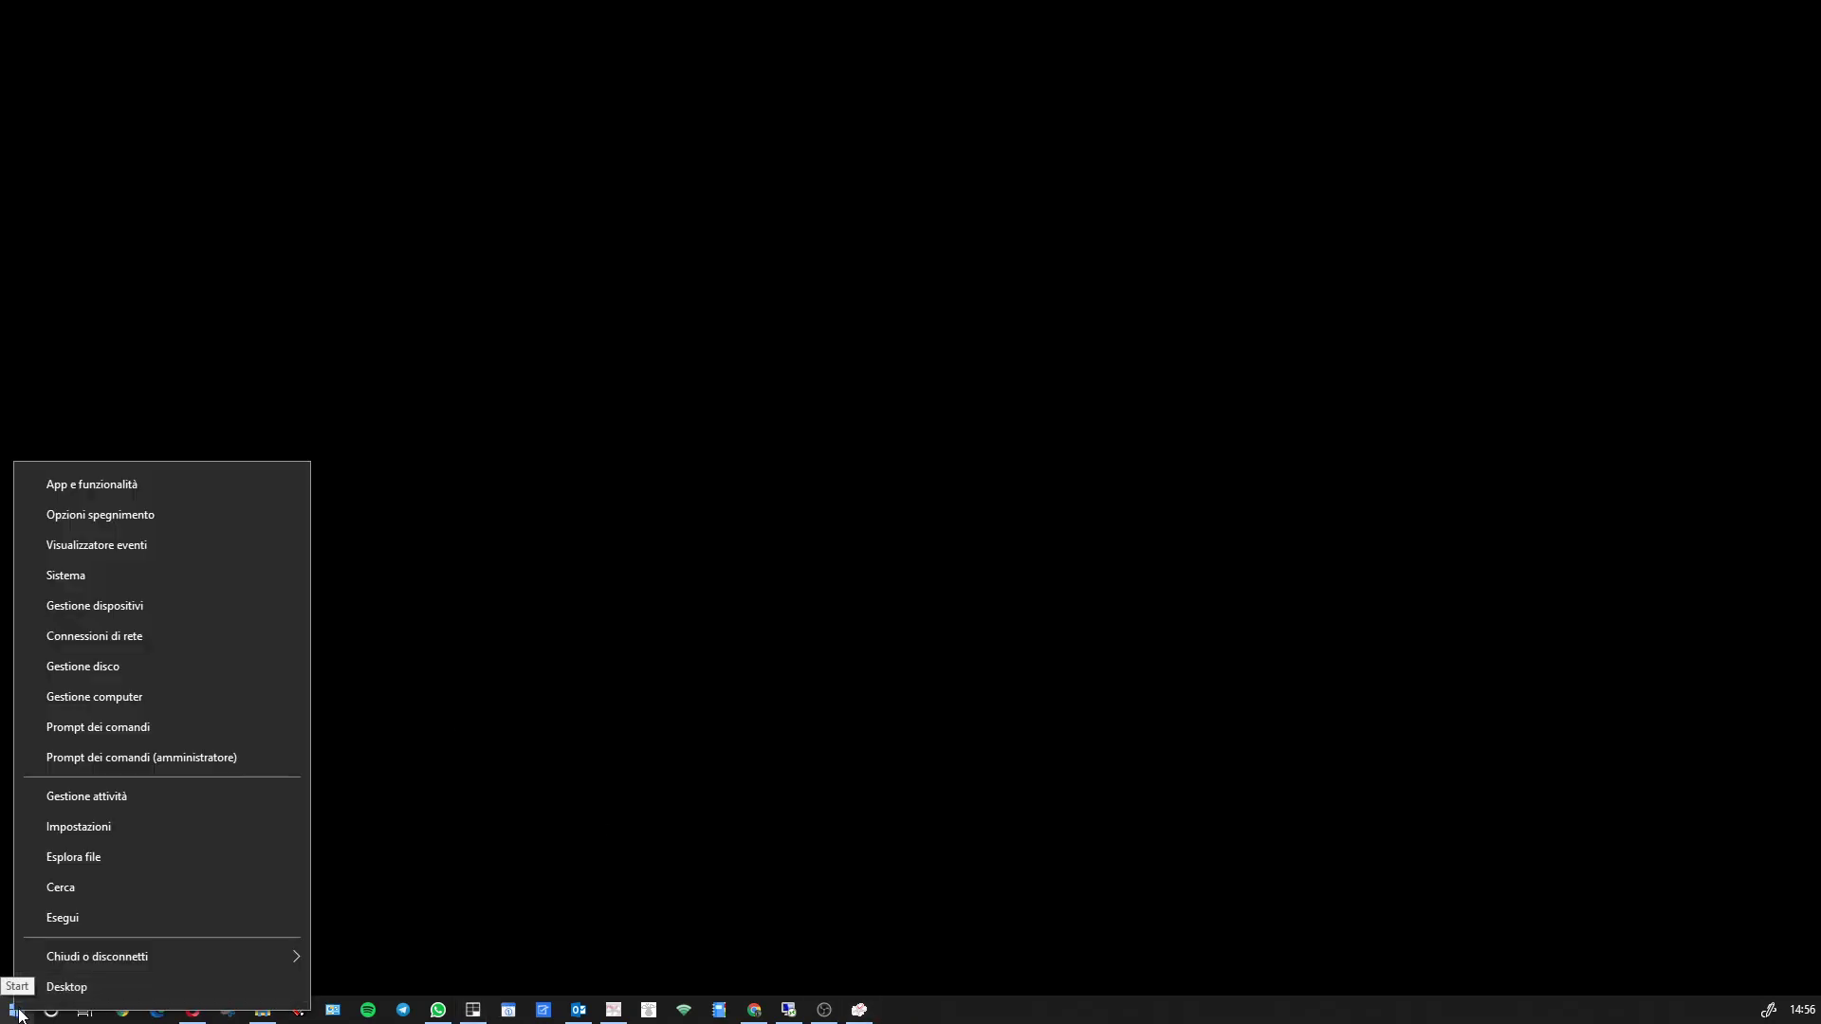
click(84, 856)
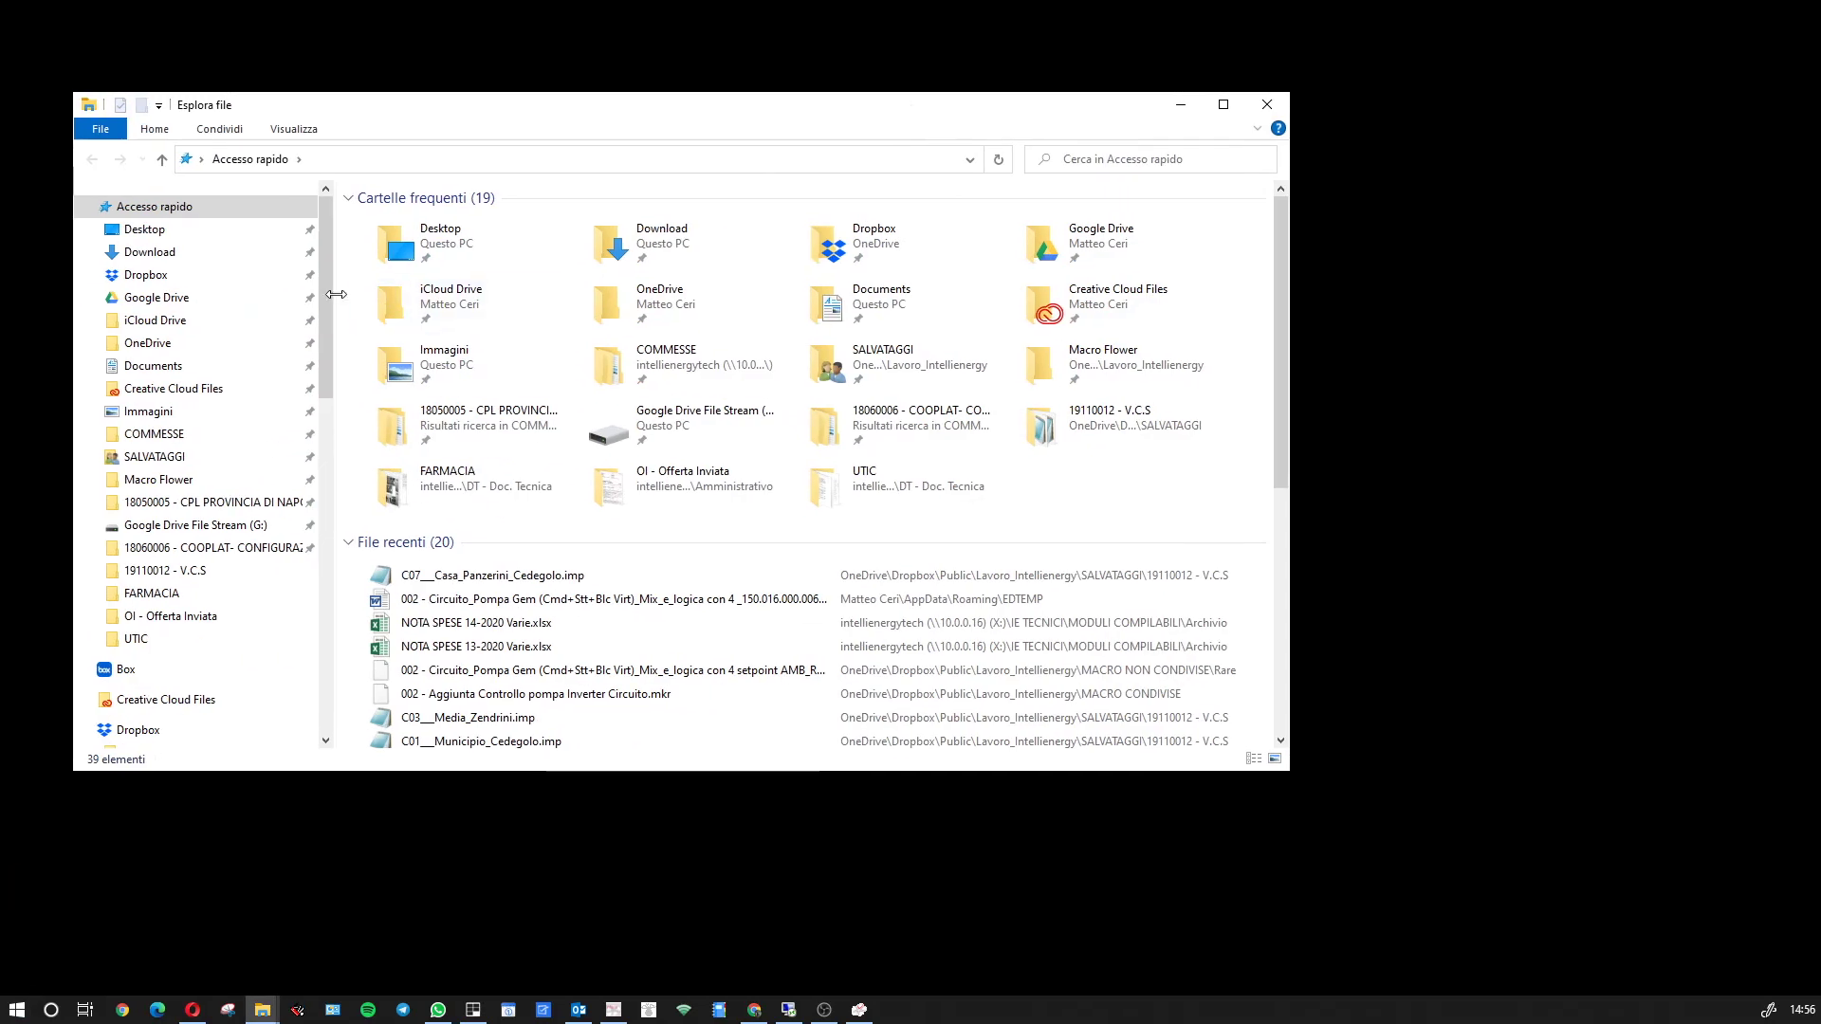
scroll(330, 341, down, 1)
drag(329, 342, 325, 601)
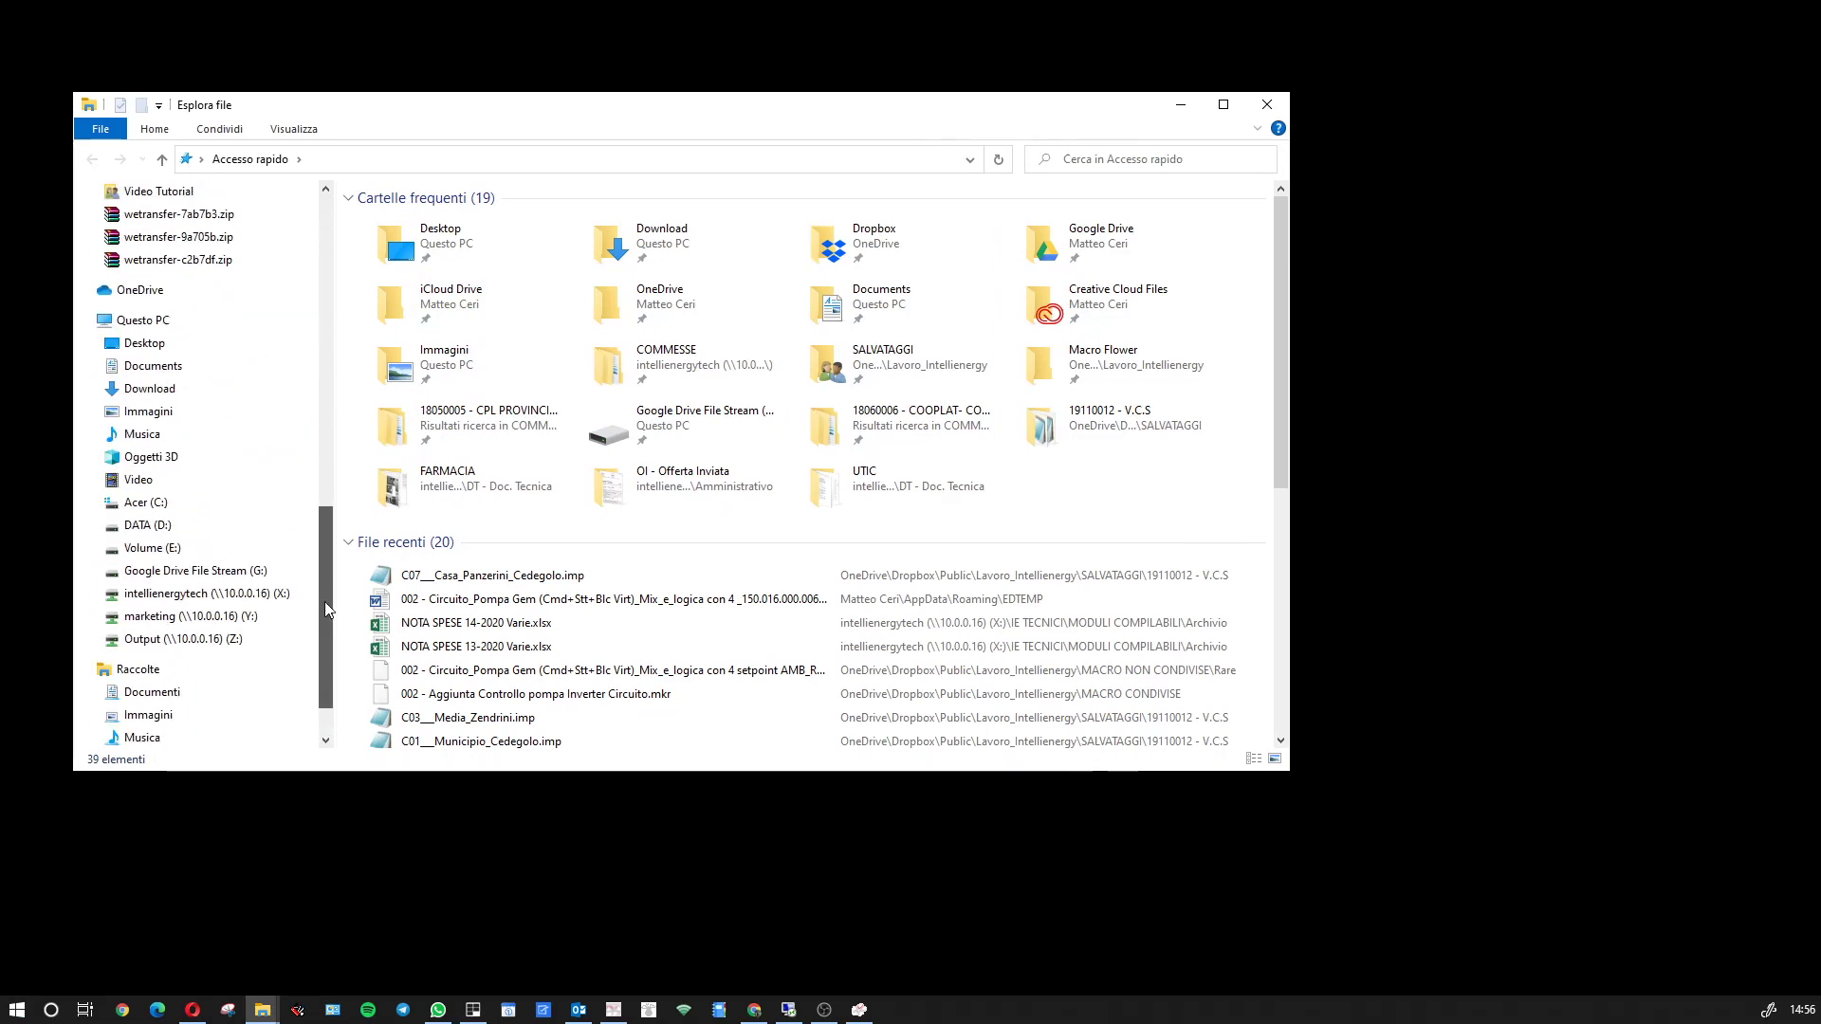
drag(424, 124, 564, 81)
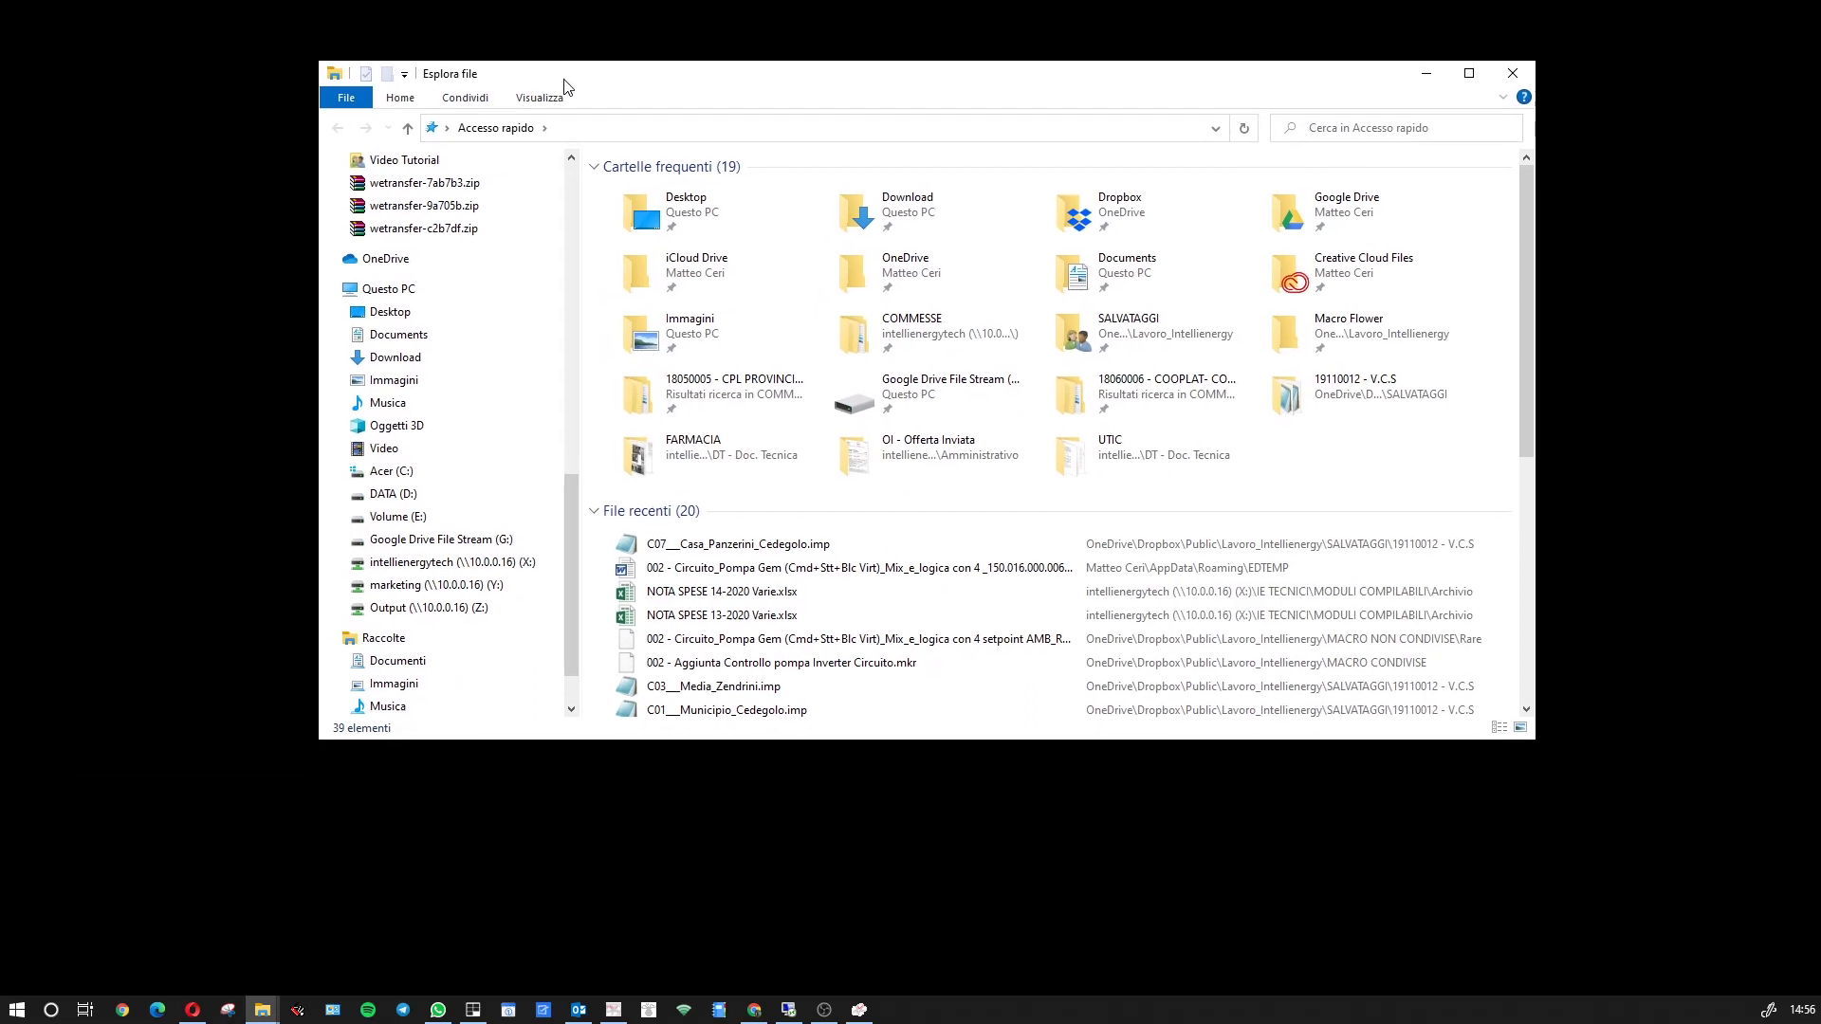
drag(543, 741, 541, 859)
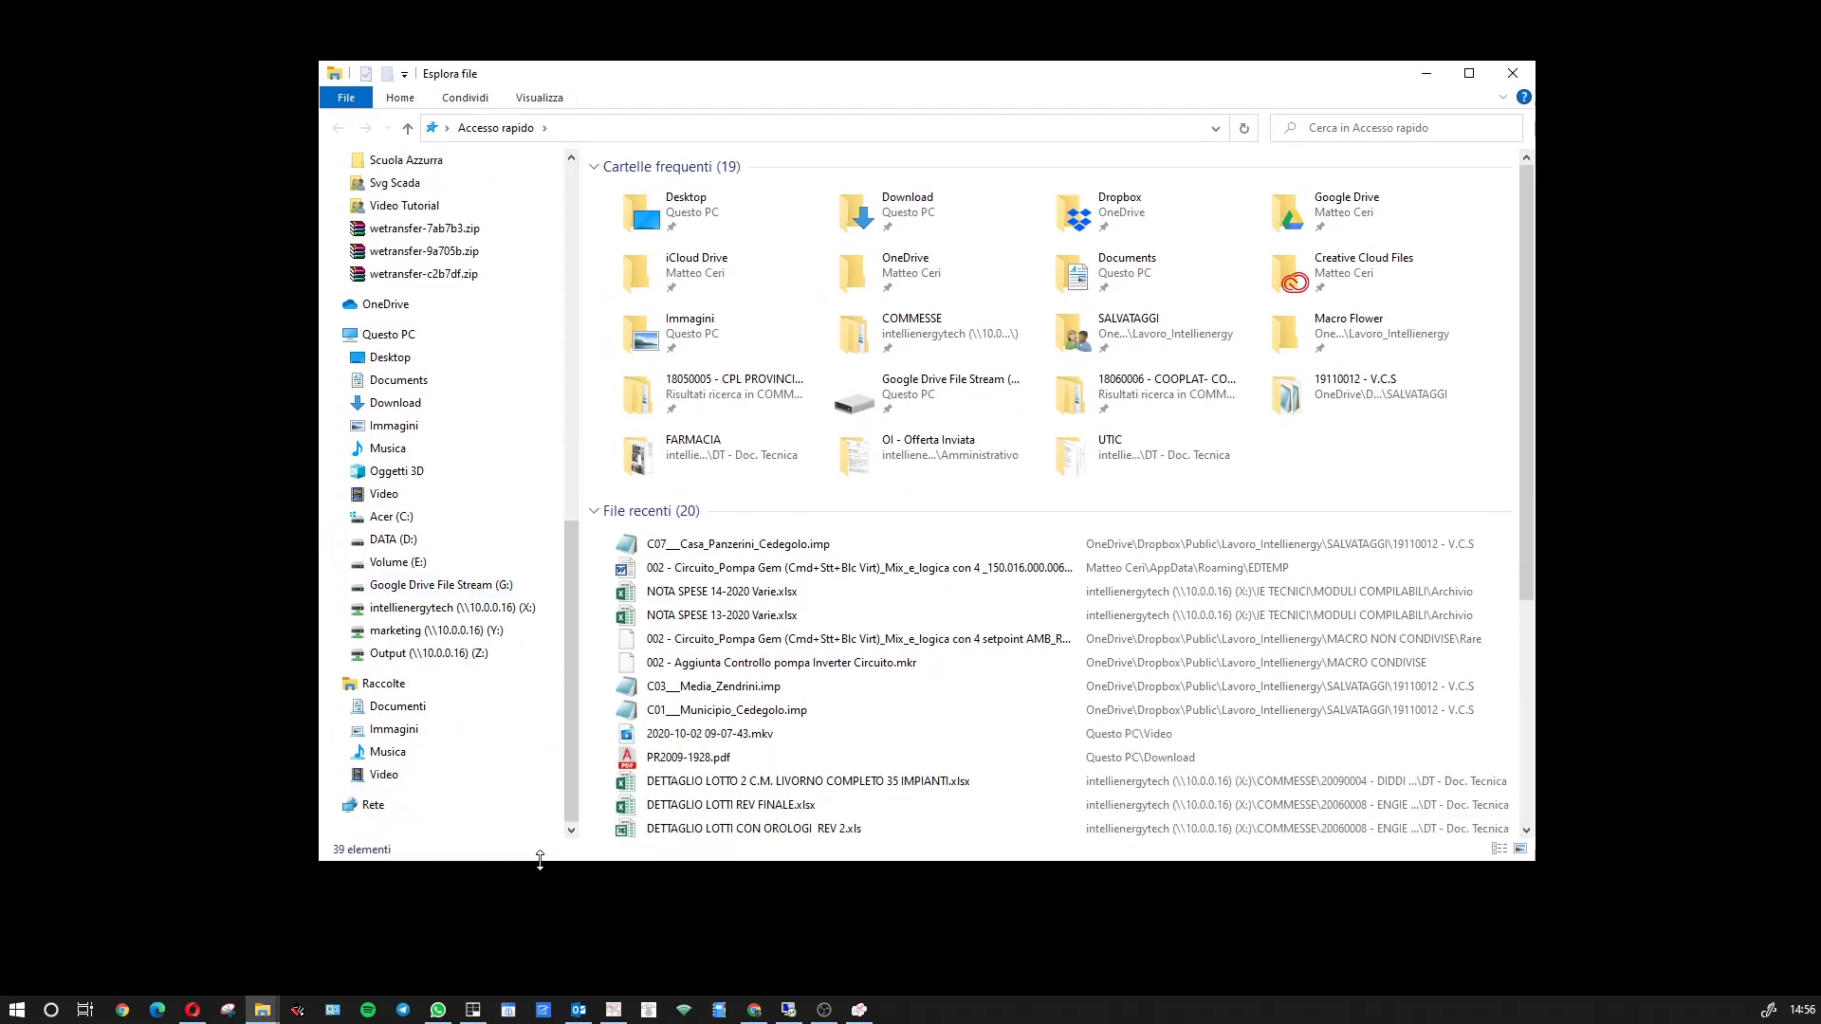
drag(1536, 579, 1226, 528)
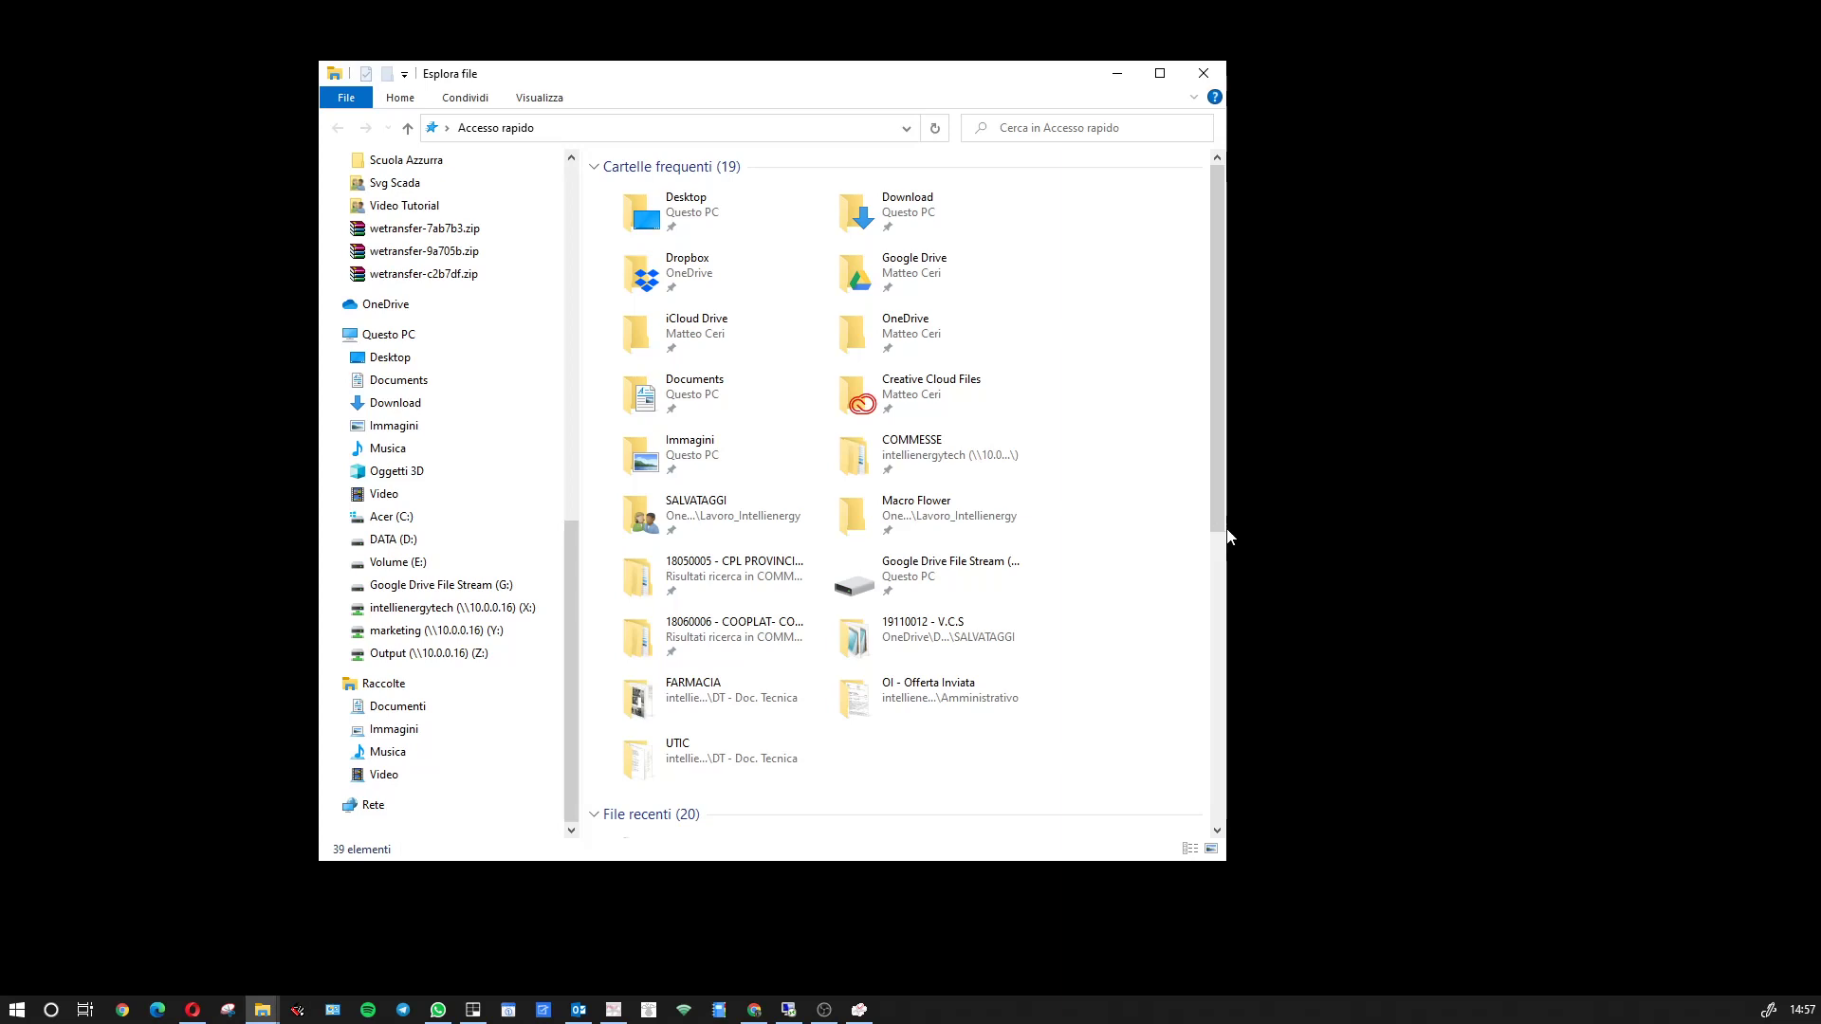
- Open the BOOTLOADER (H:) drive and select its READY.TXT file
click(817, 1012)
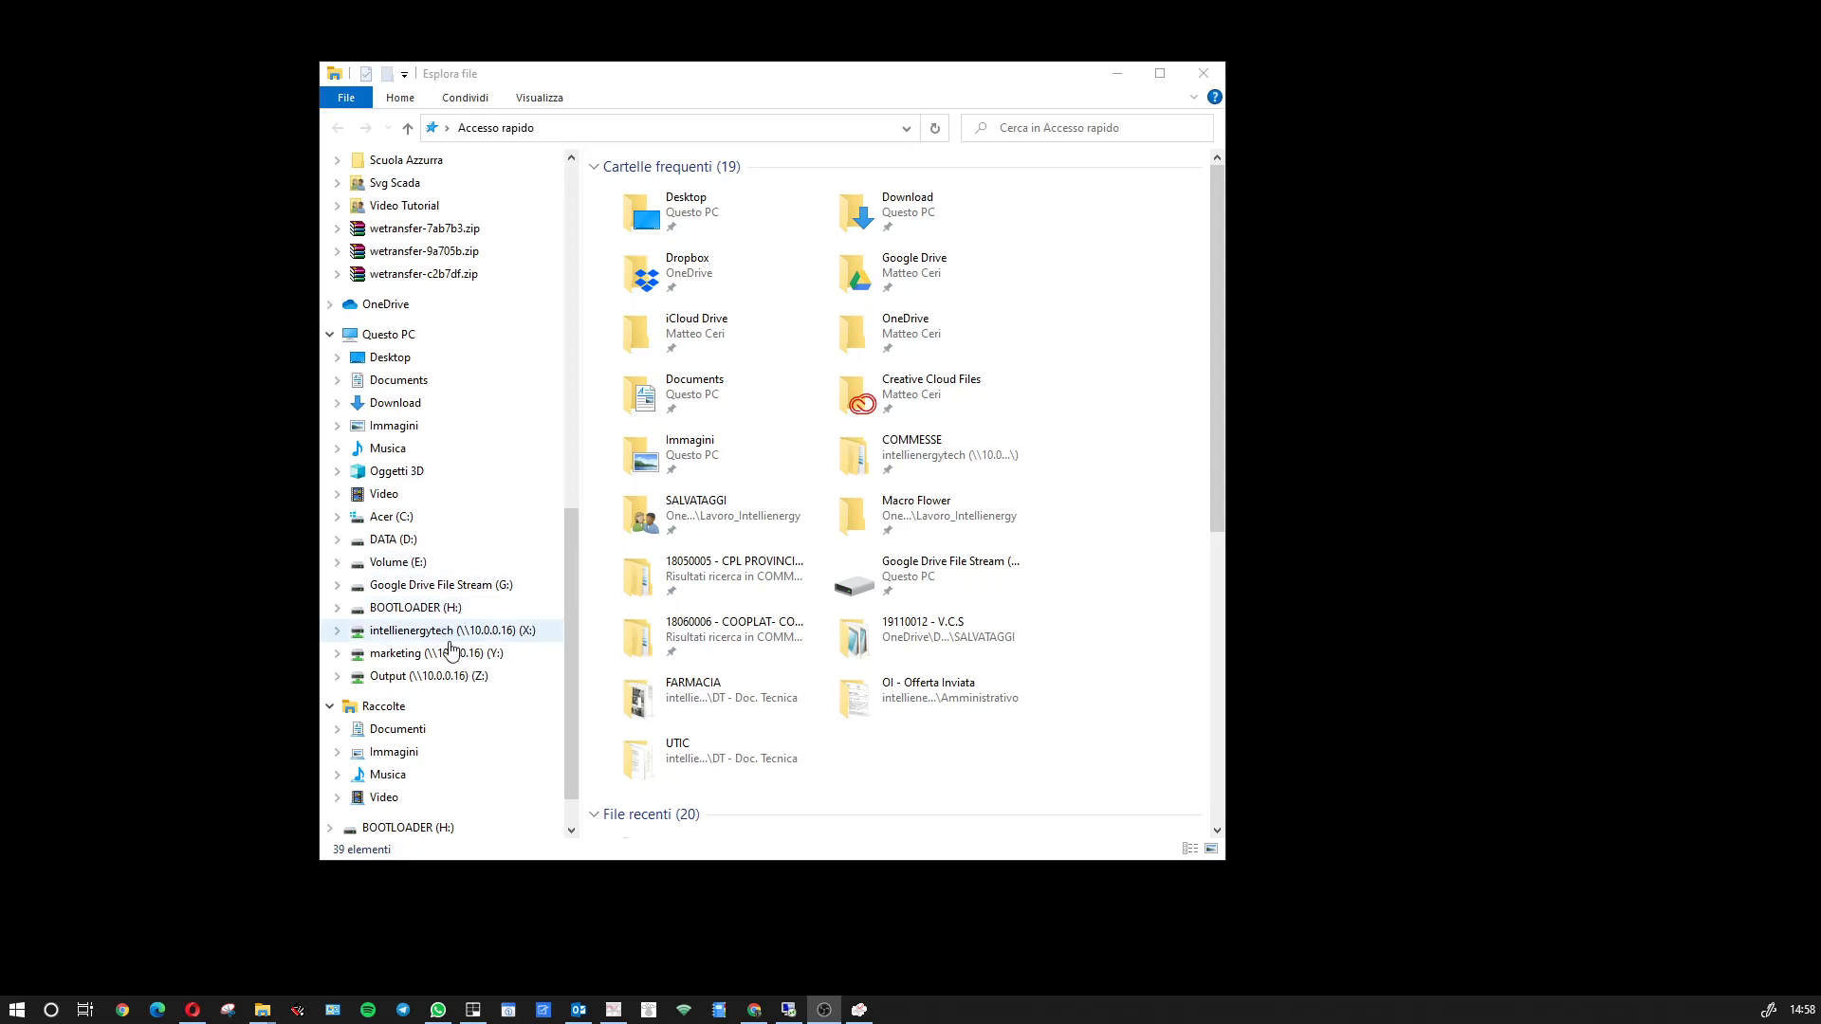
click(403, 612)
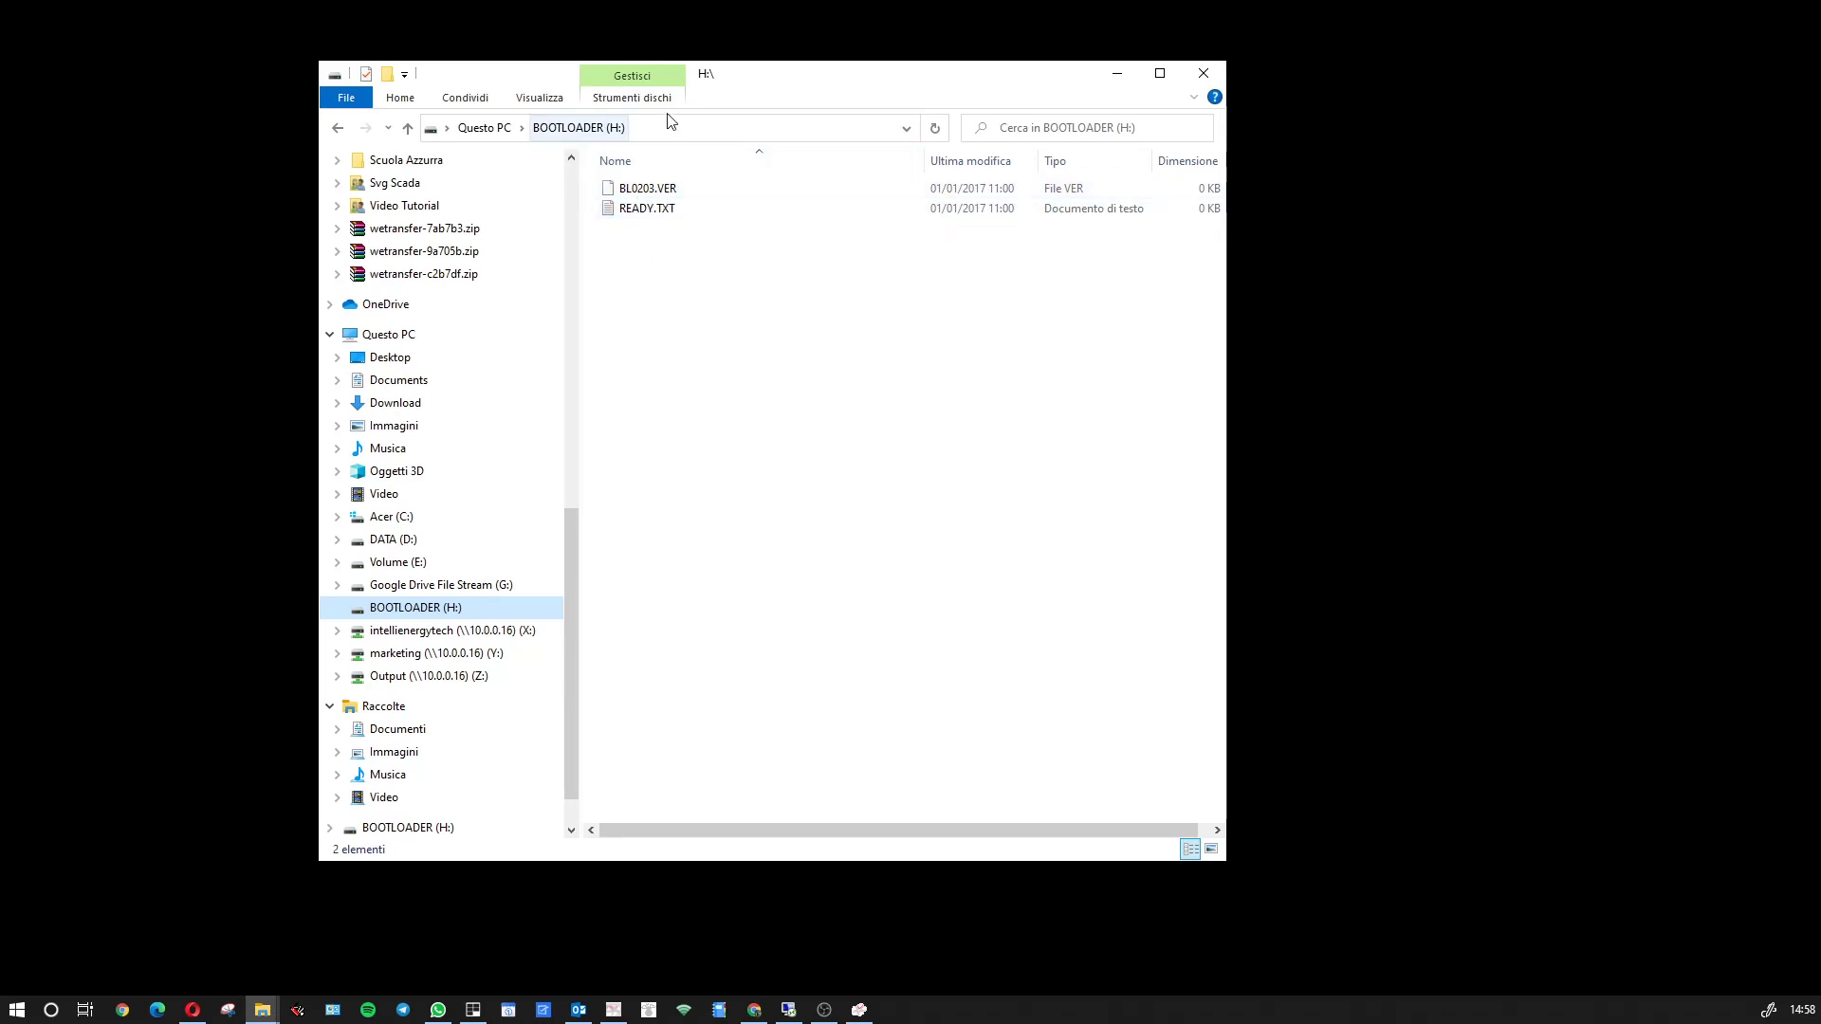
click(633, 224)
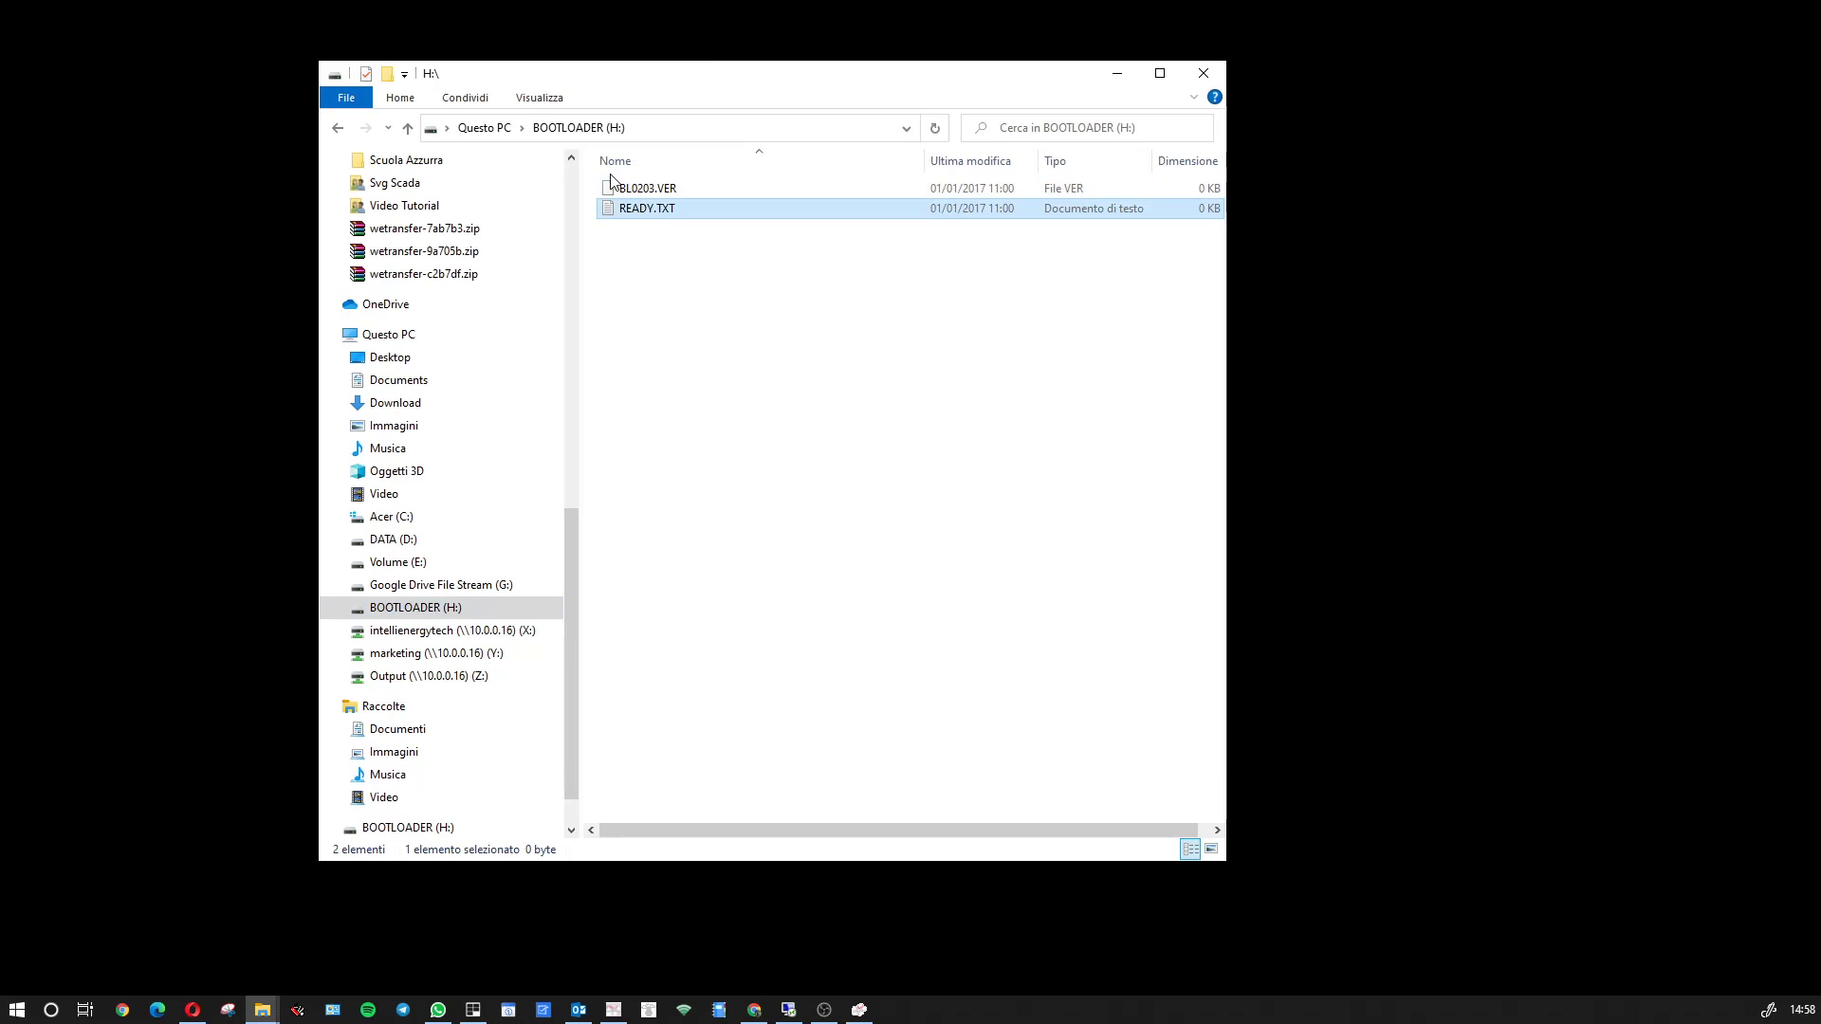
- Select BL0203.VER on the BOOTLOADER (H:) drive and open a second File Explorer window
click(637, 189)
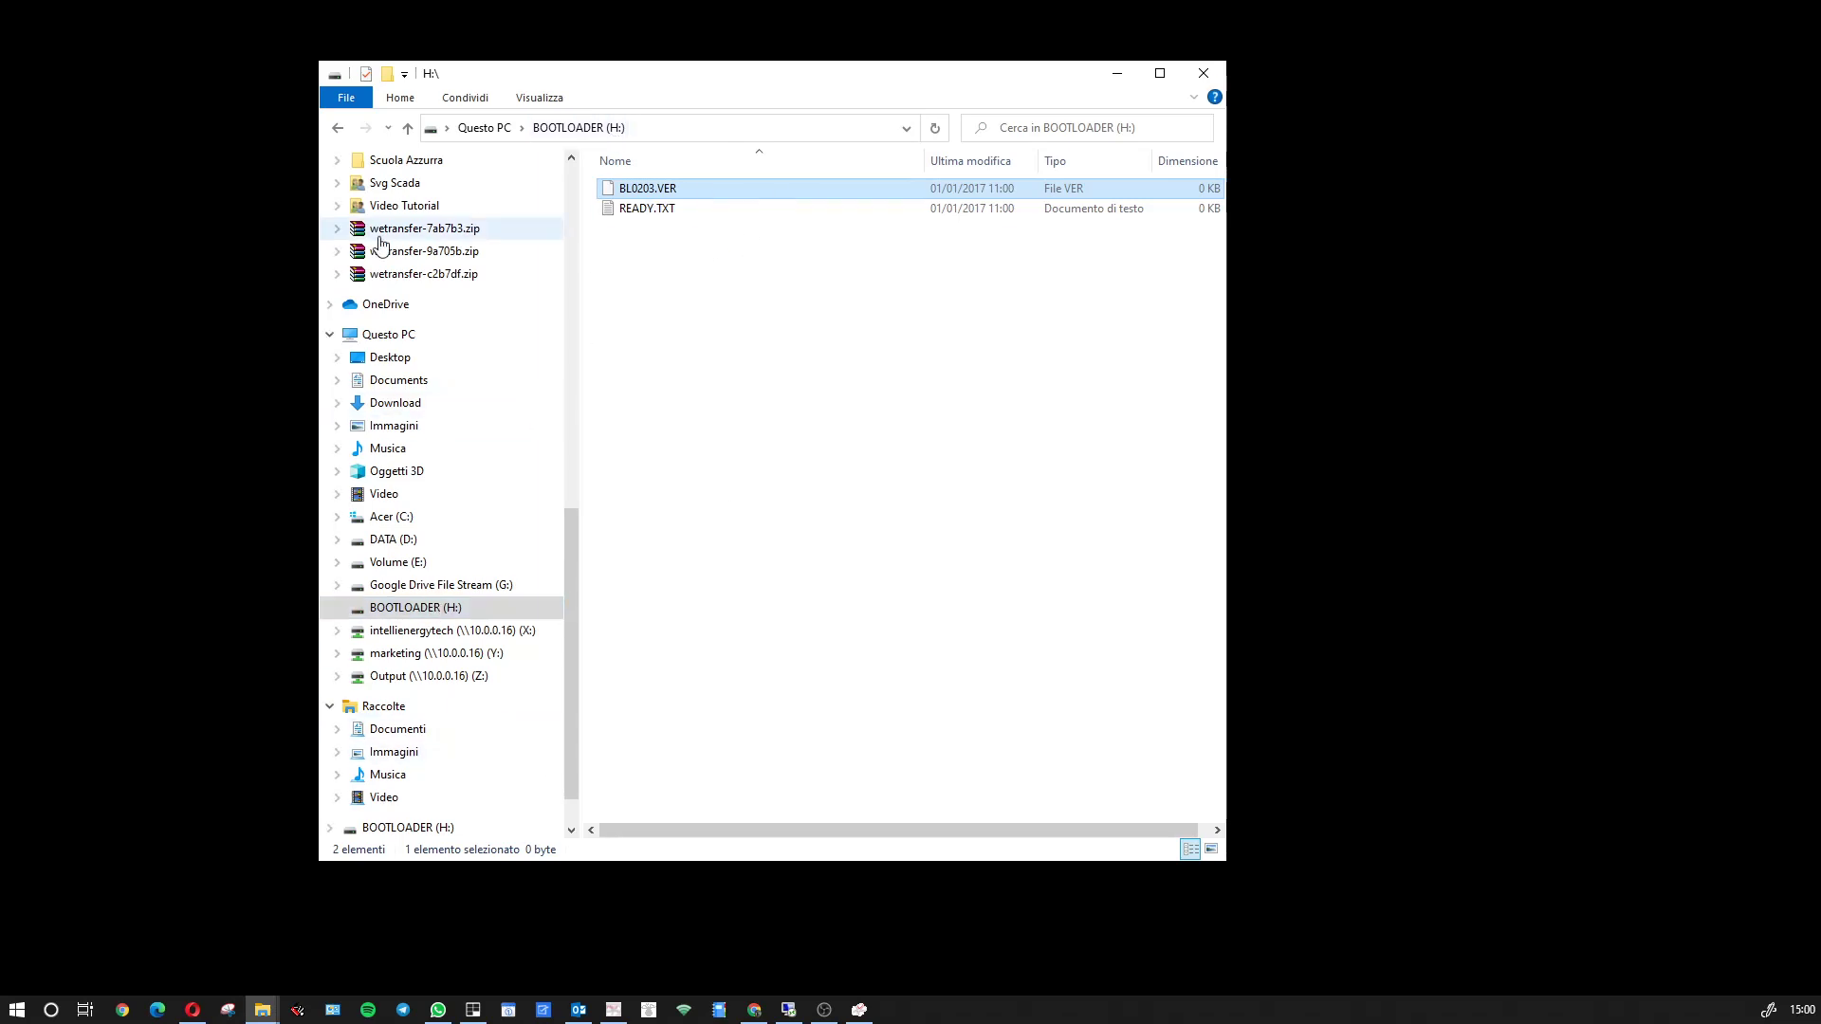
right_click(21, 1017)
click(111, 922)
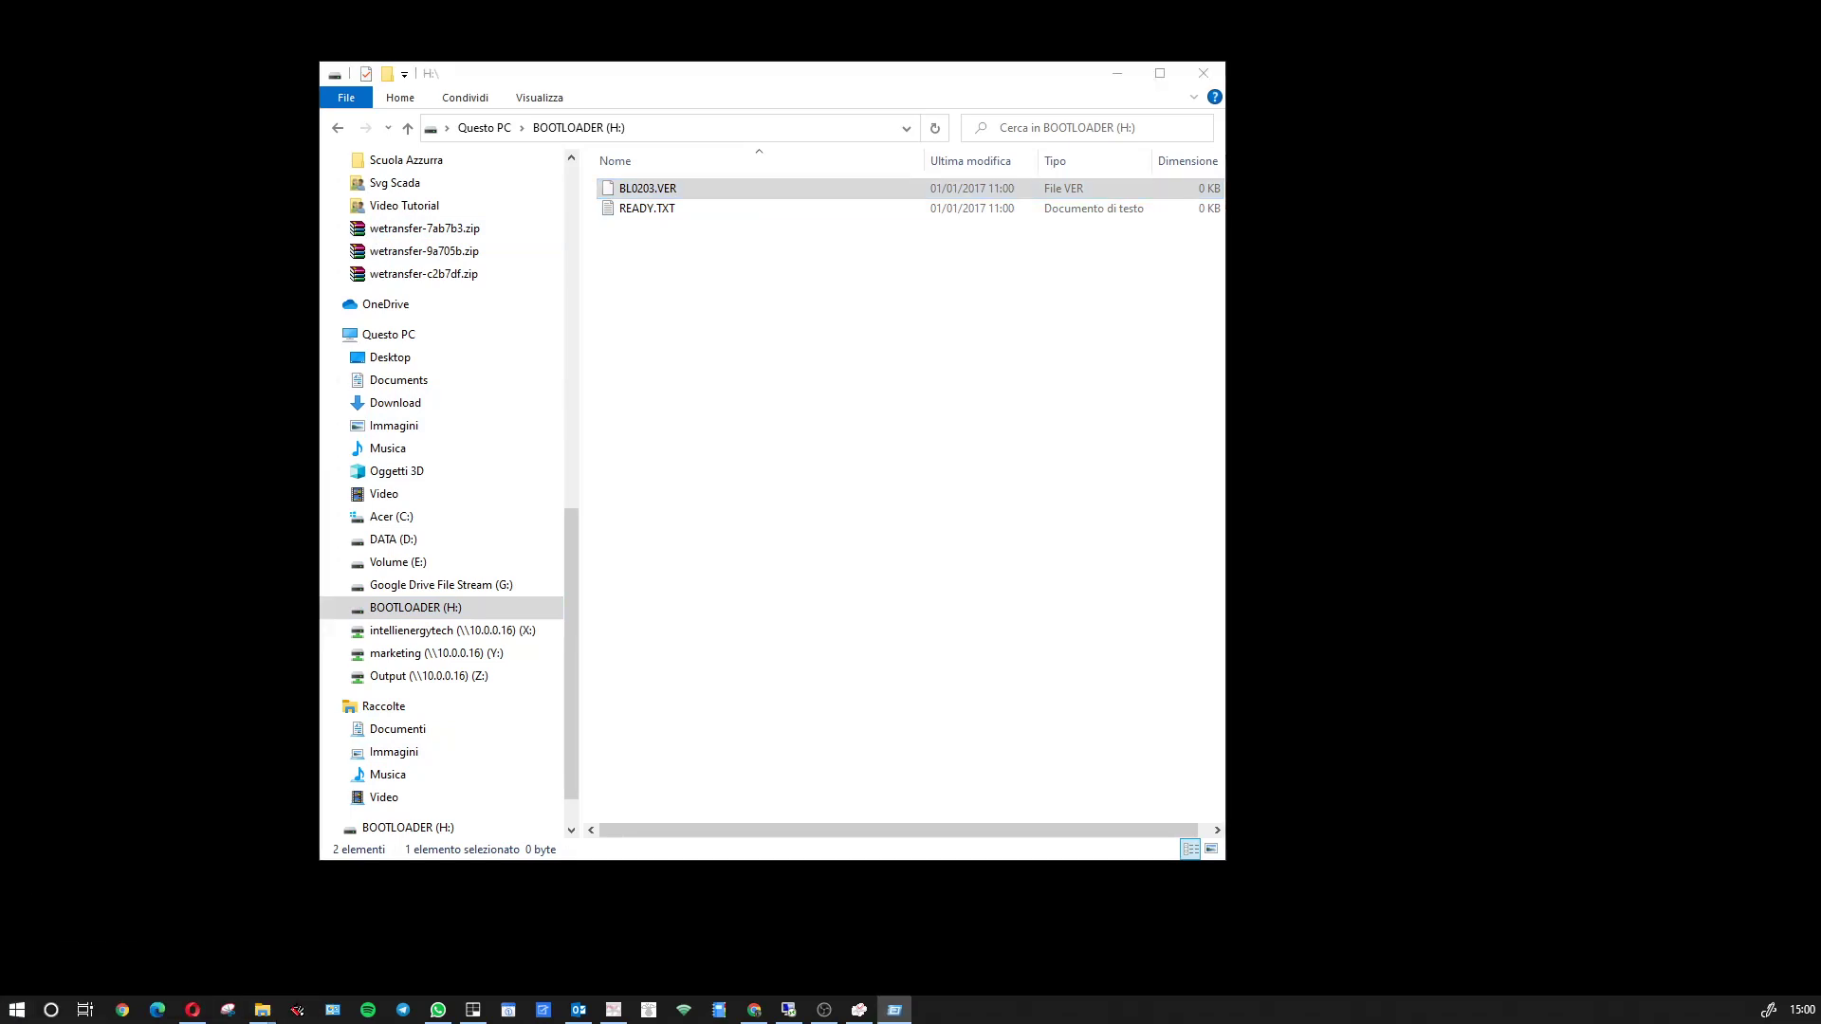
click(19, 1011)
right_click(20, 1015)
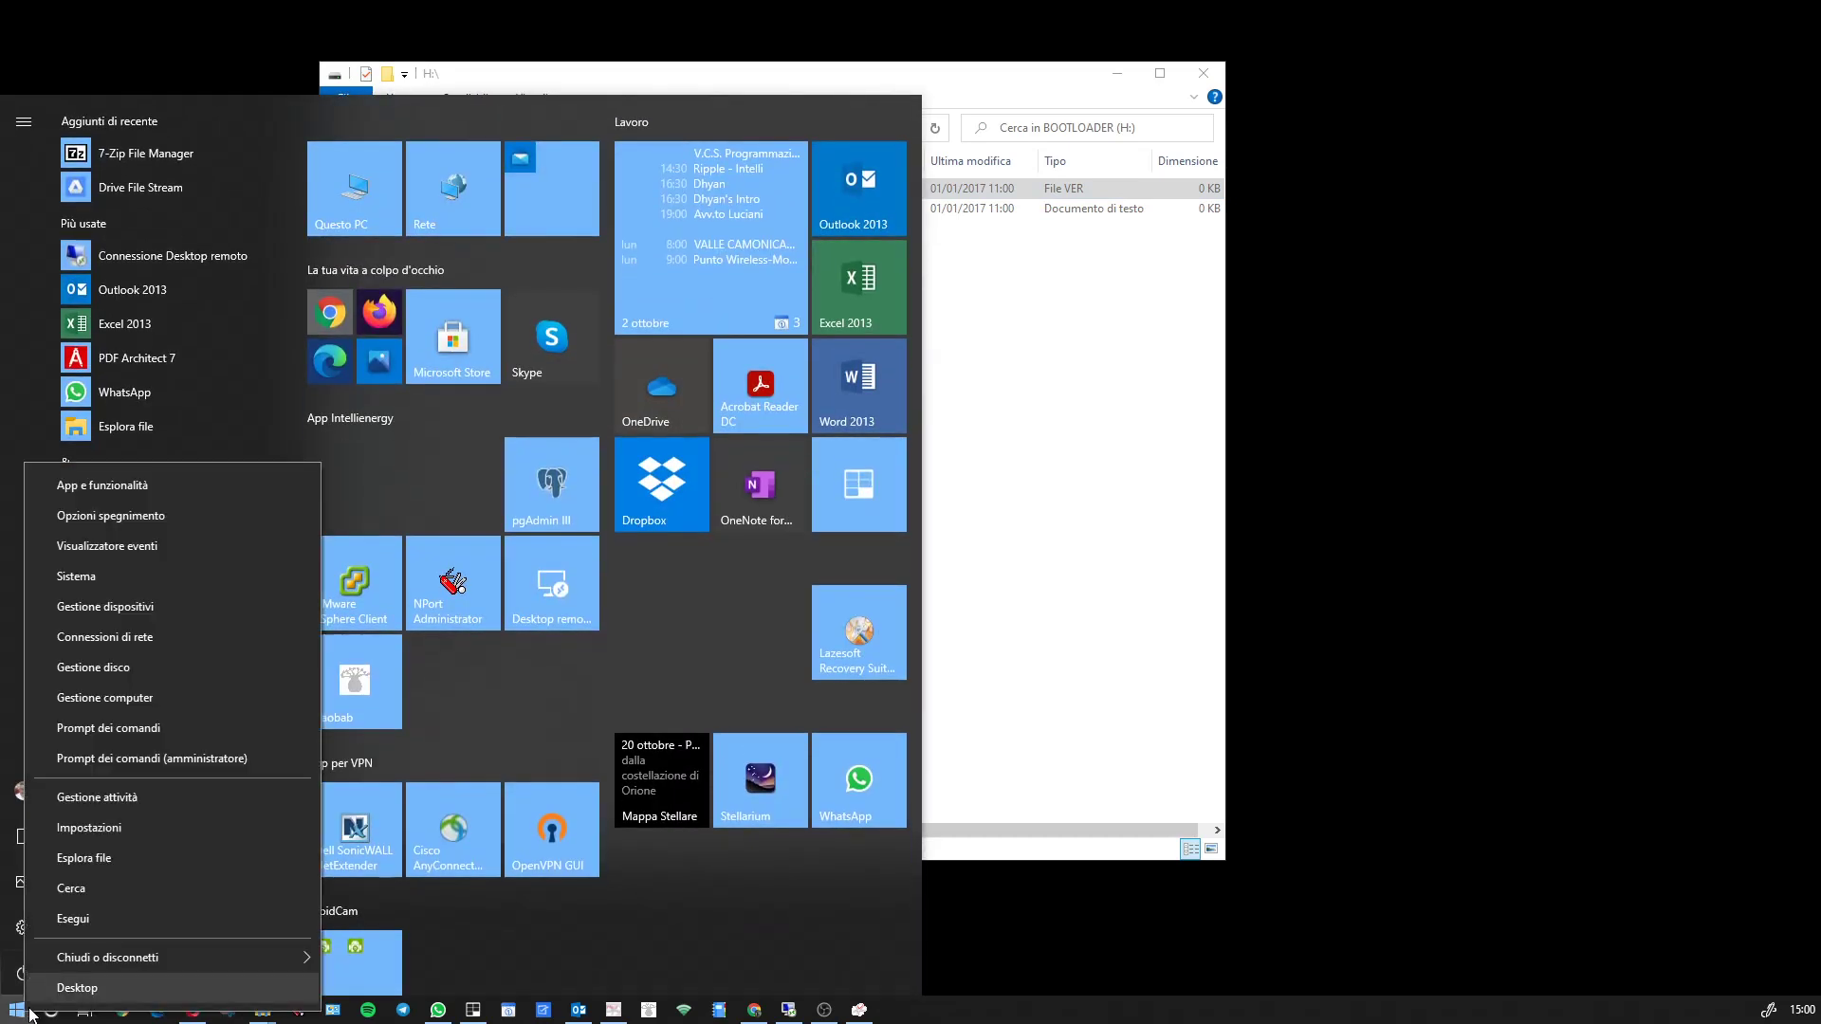
click(70, 857)
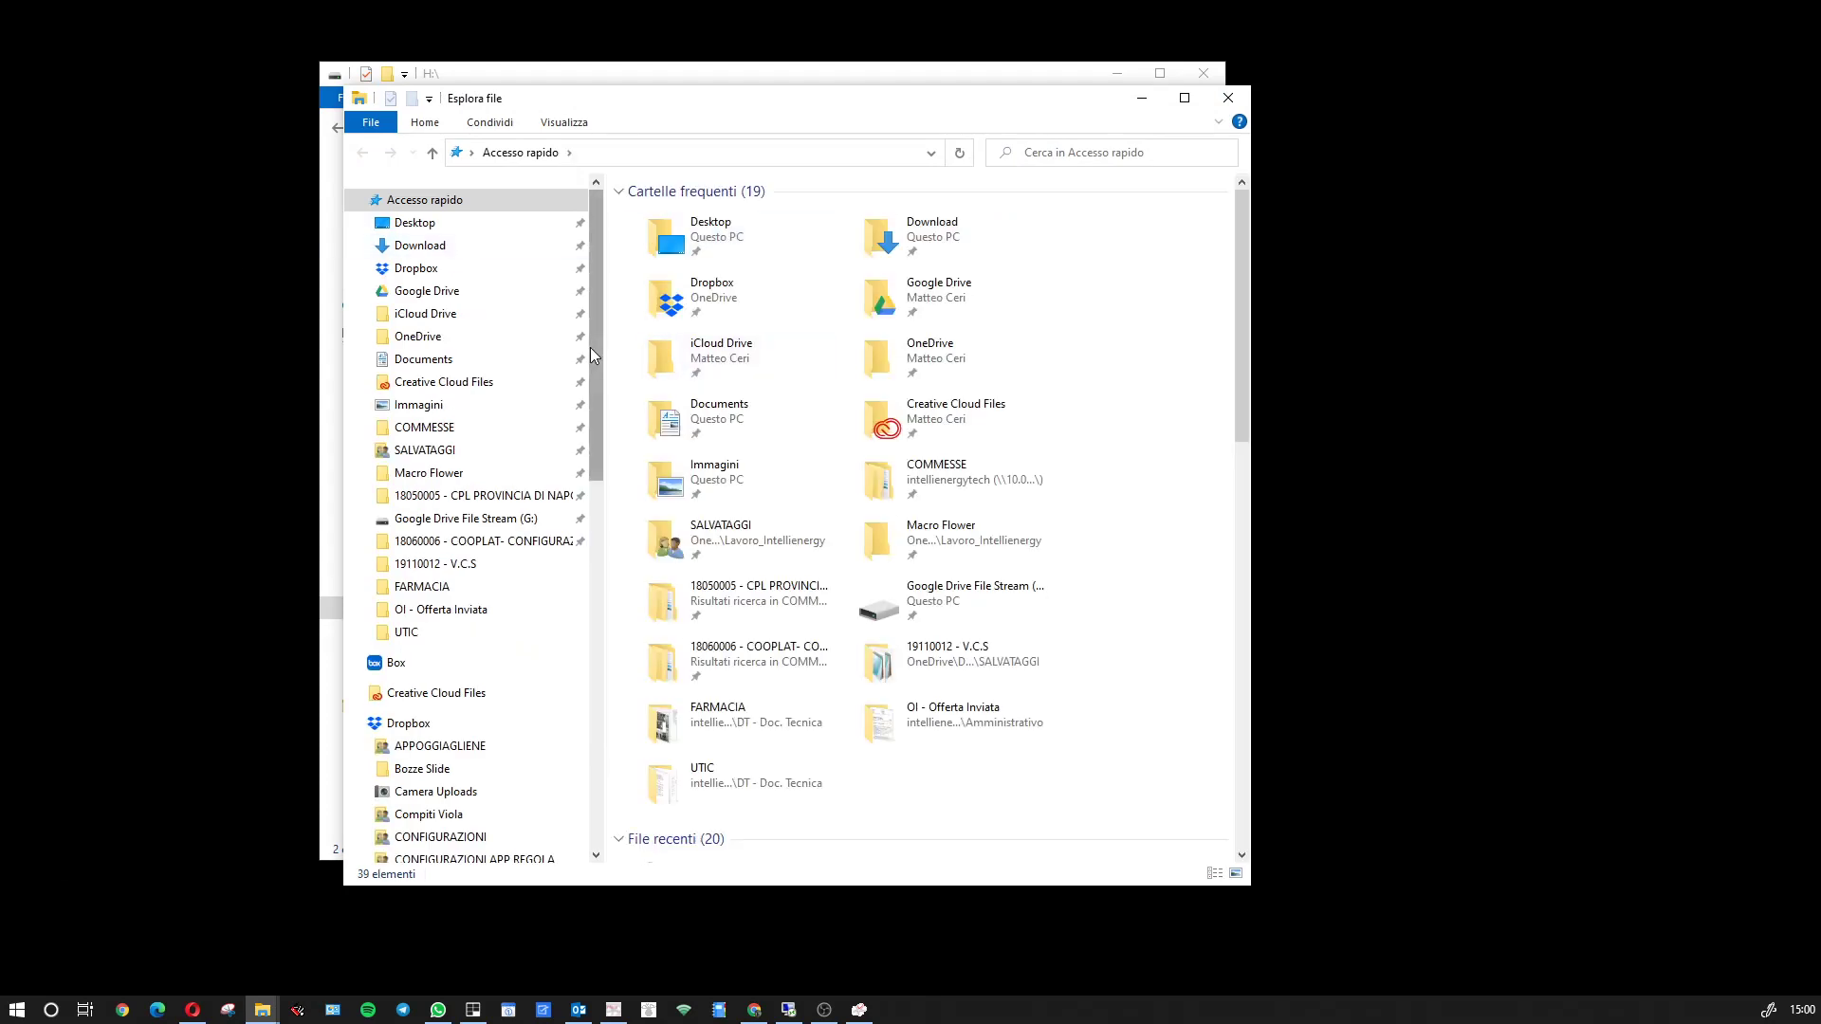
- Browse the new window to Dropbox\Public\Lavoro_Intellienergy\Firmware\ICON\Ultimi and place it beside the BOOTLOADER (H:) window
click(417, 268)
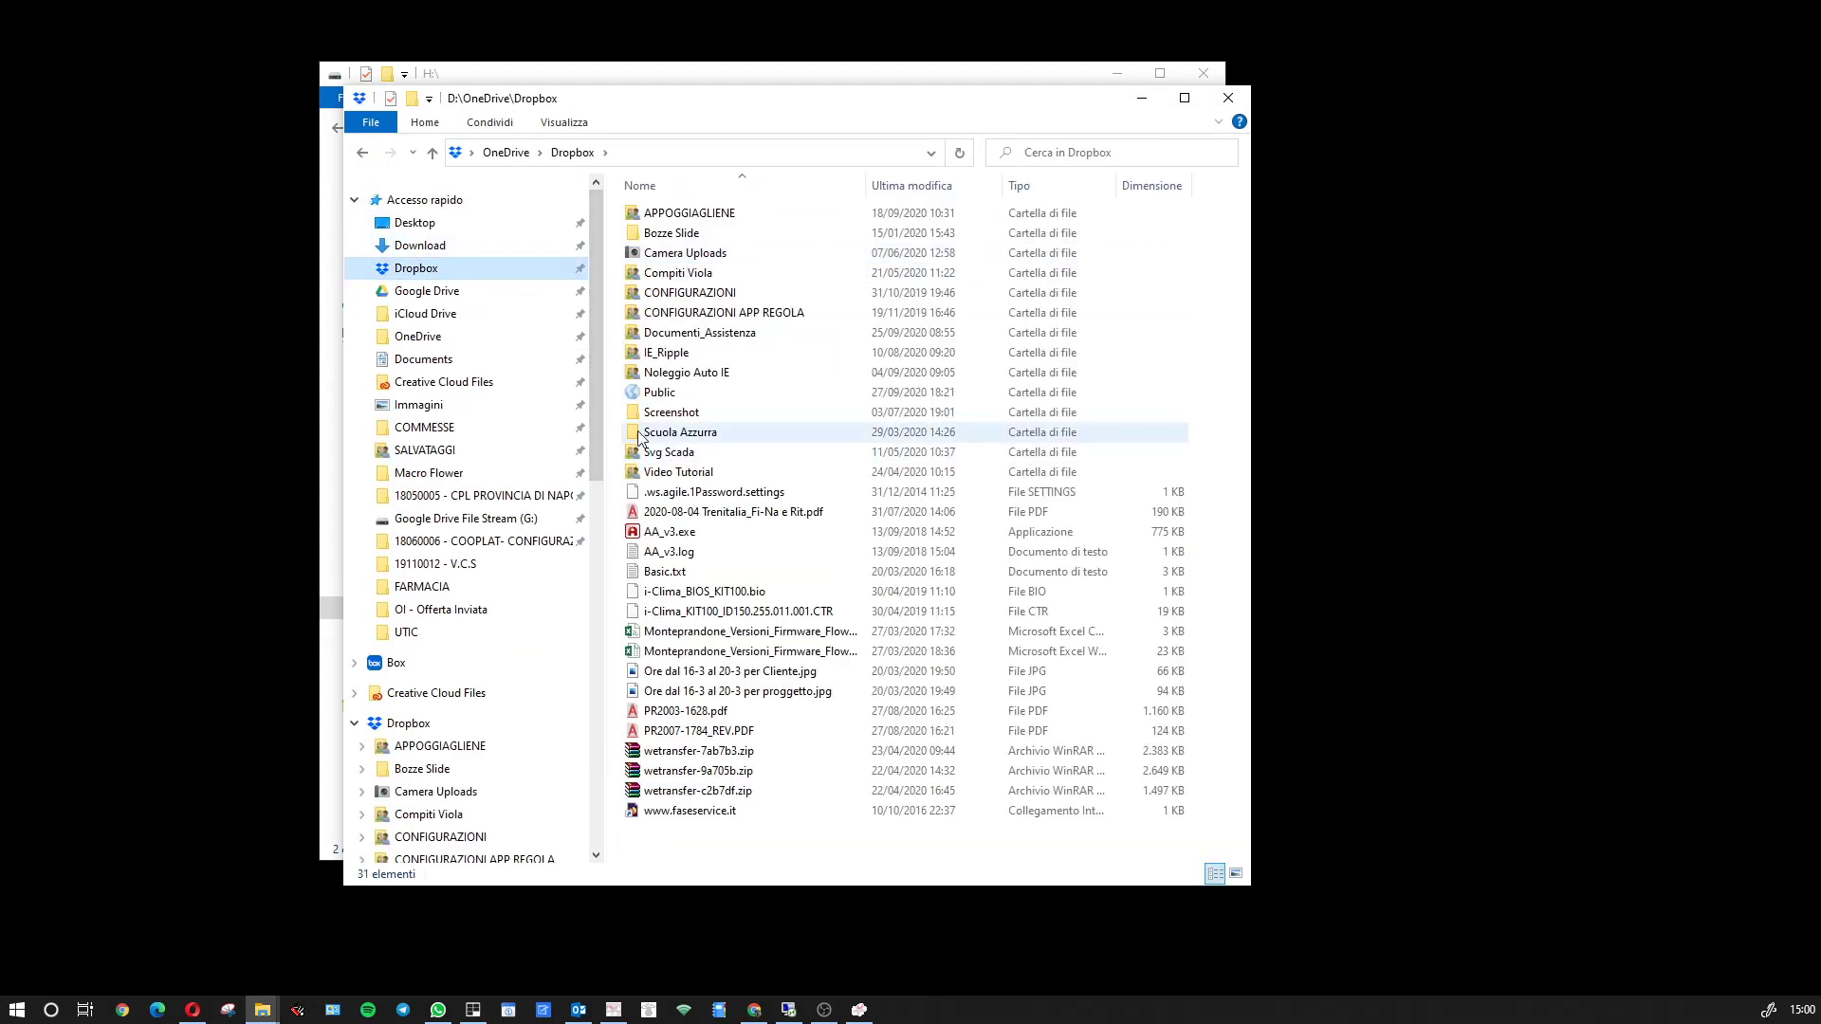
double_click(663, 393)
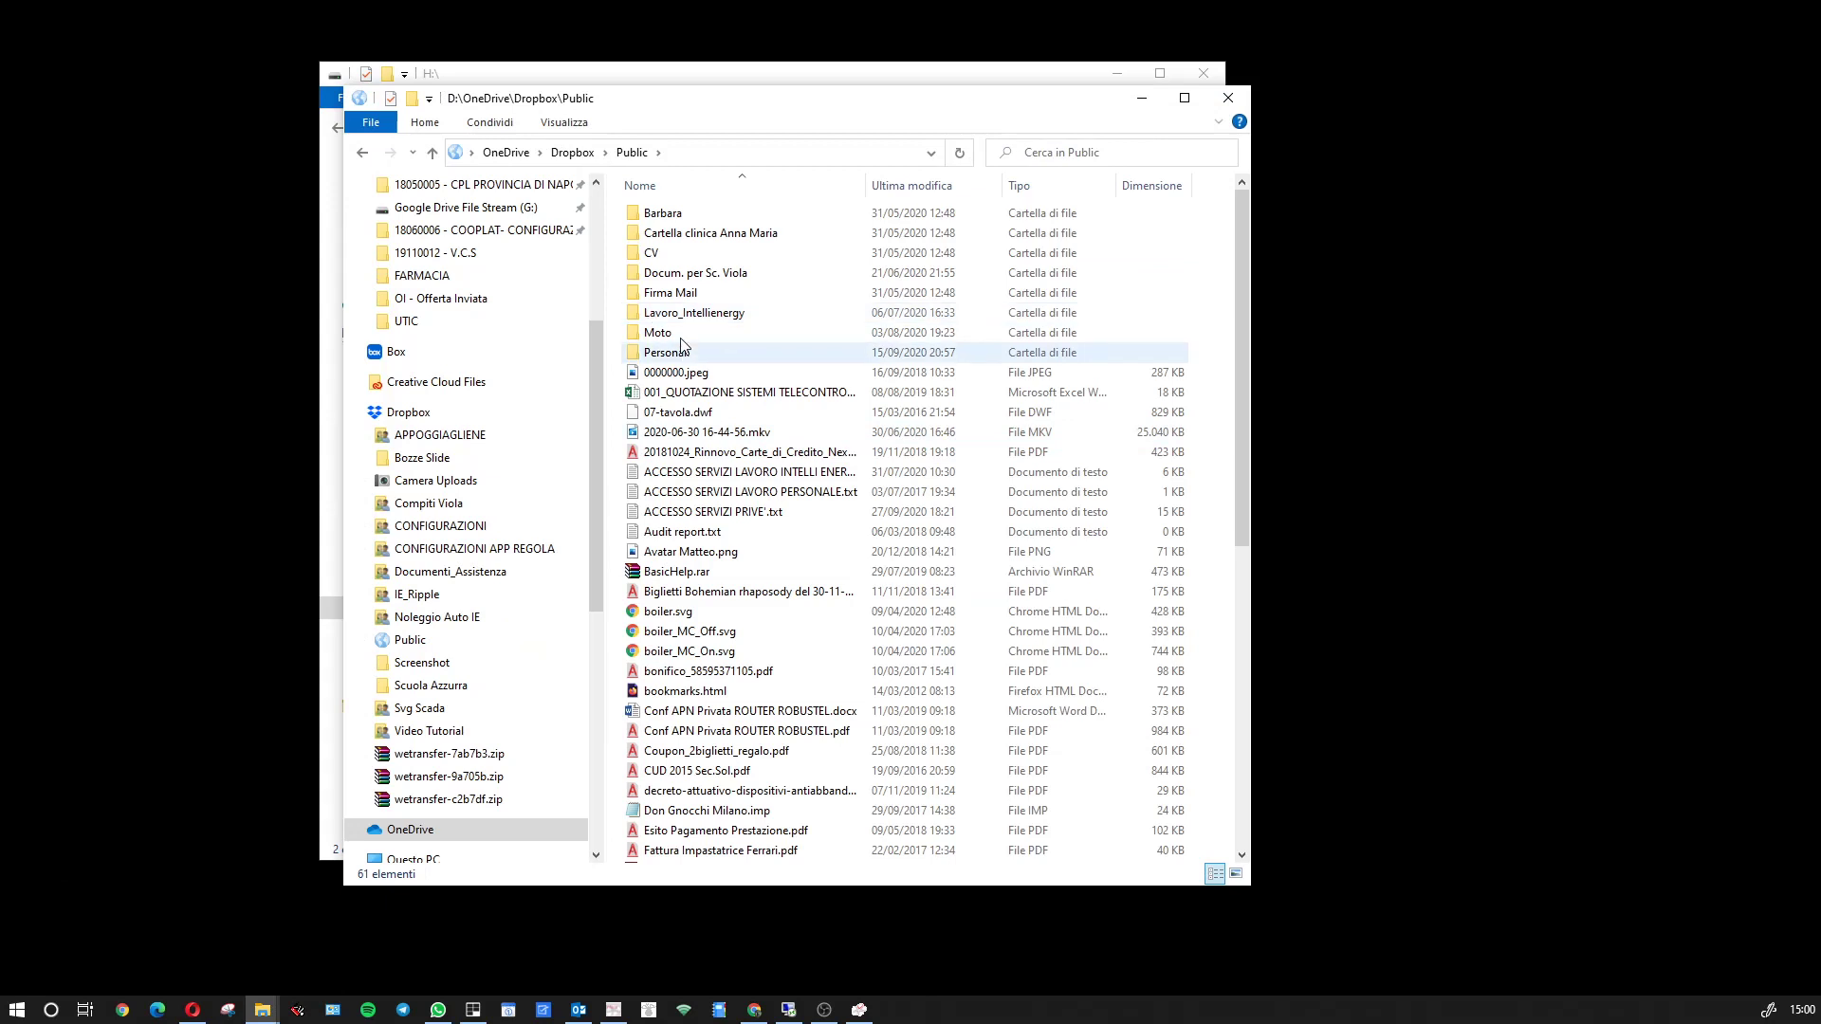
double_click(693, 312)
drag(741, 109, 1311, 91)
double_click(1227, 430)
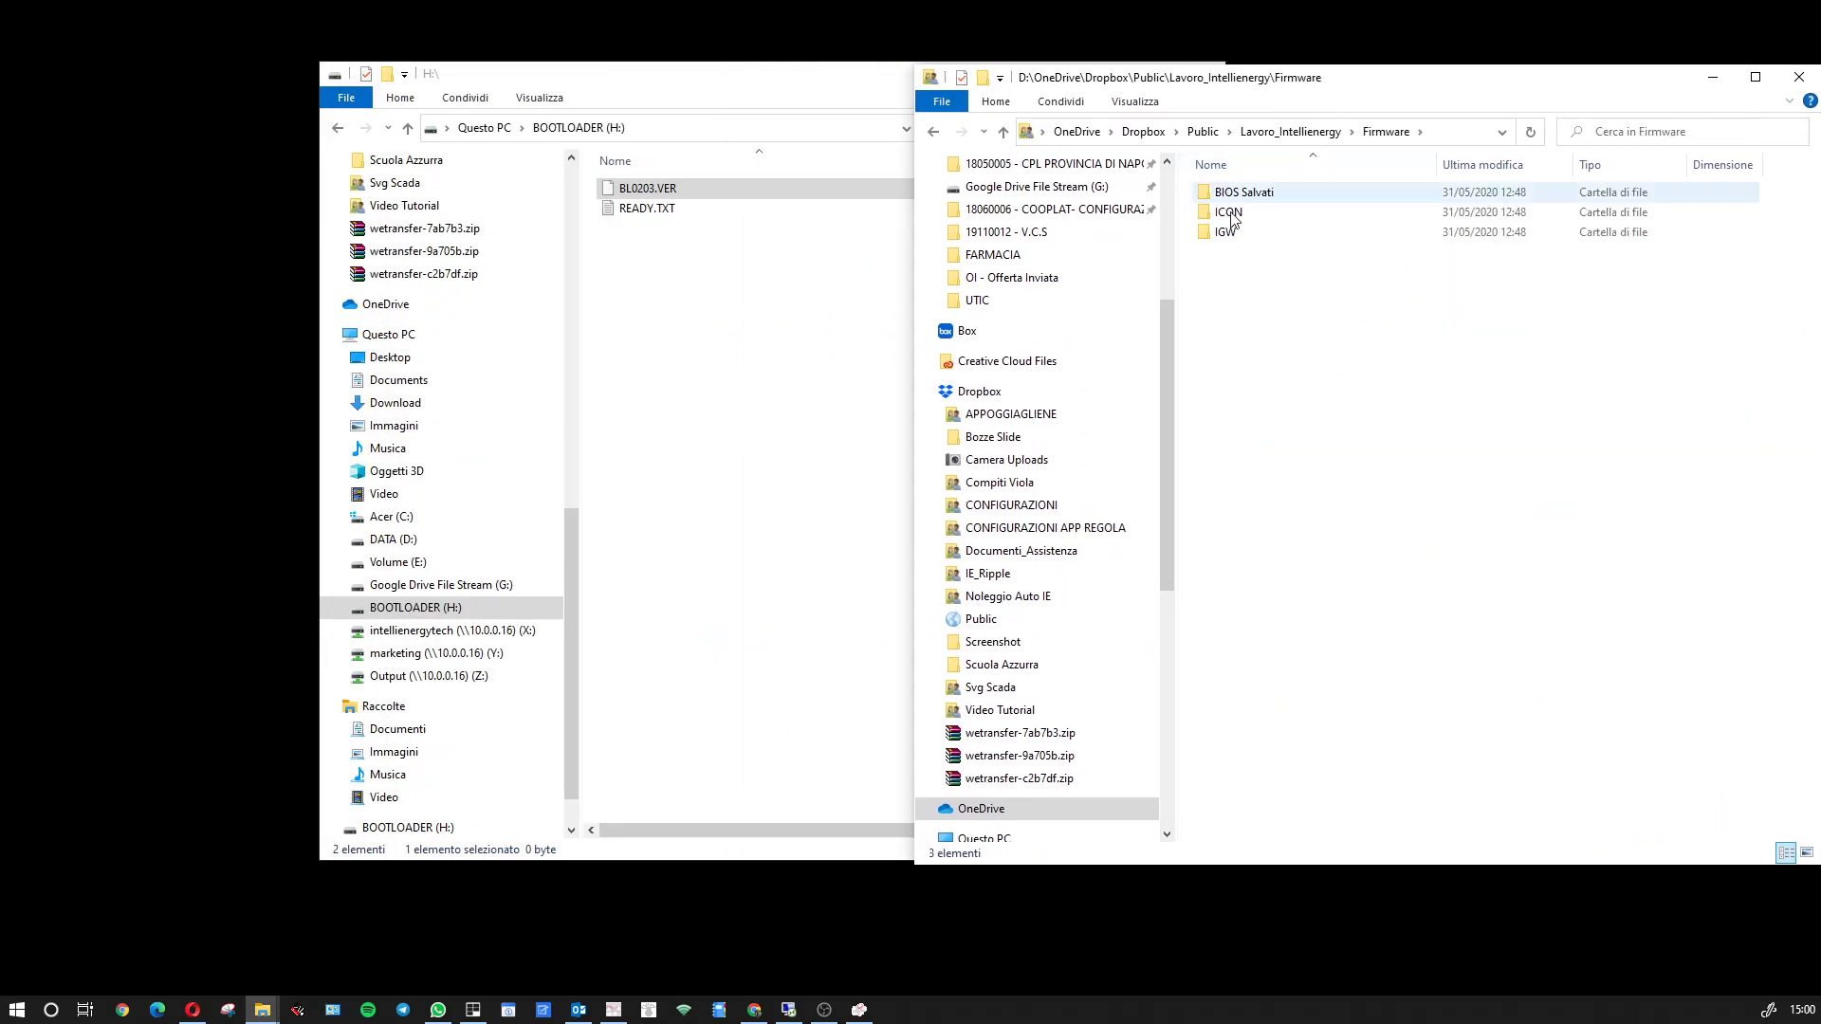
double_click(1229, 212)
click(1245, 199)
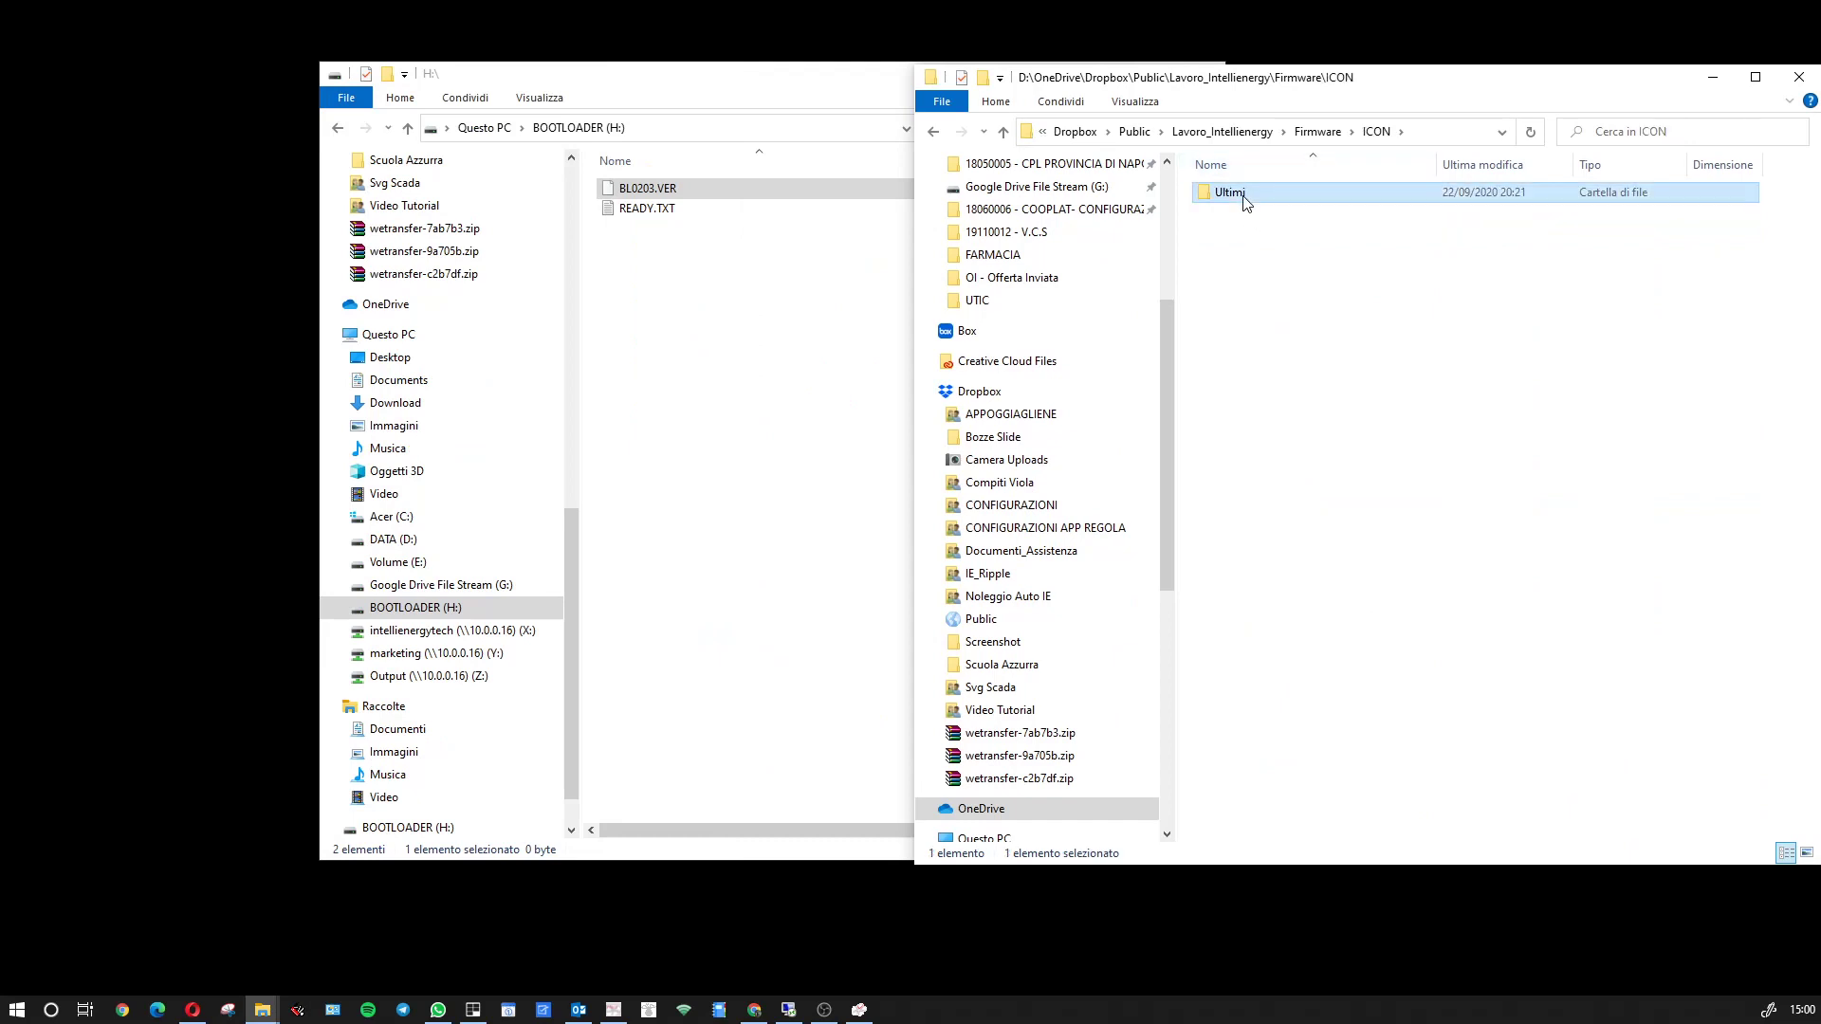
double_click(1230, 193)
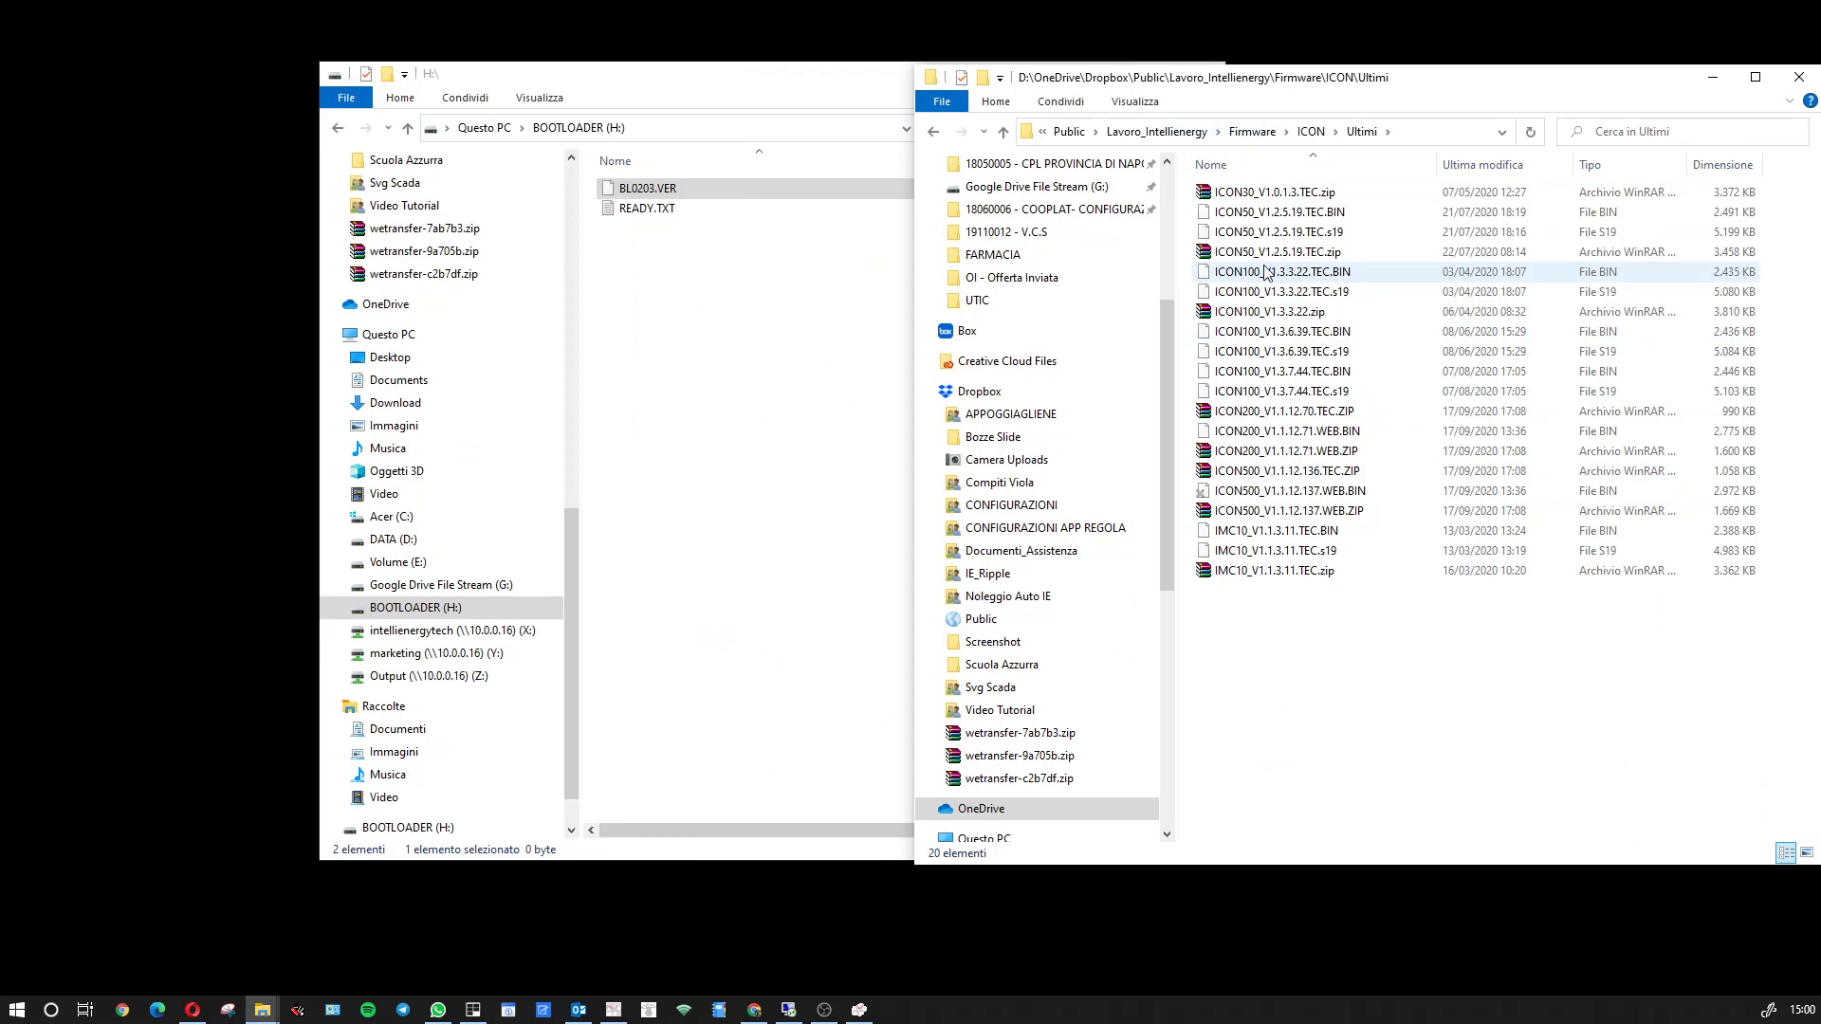
- Highlight the ICON50_V1.2.5.19.TEC firmware files in BIN and s19 format, leaving only the s19 file selected
click(1263, 213)
ctrl+click(1260, 237)
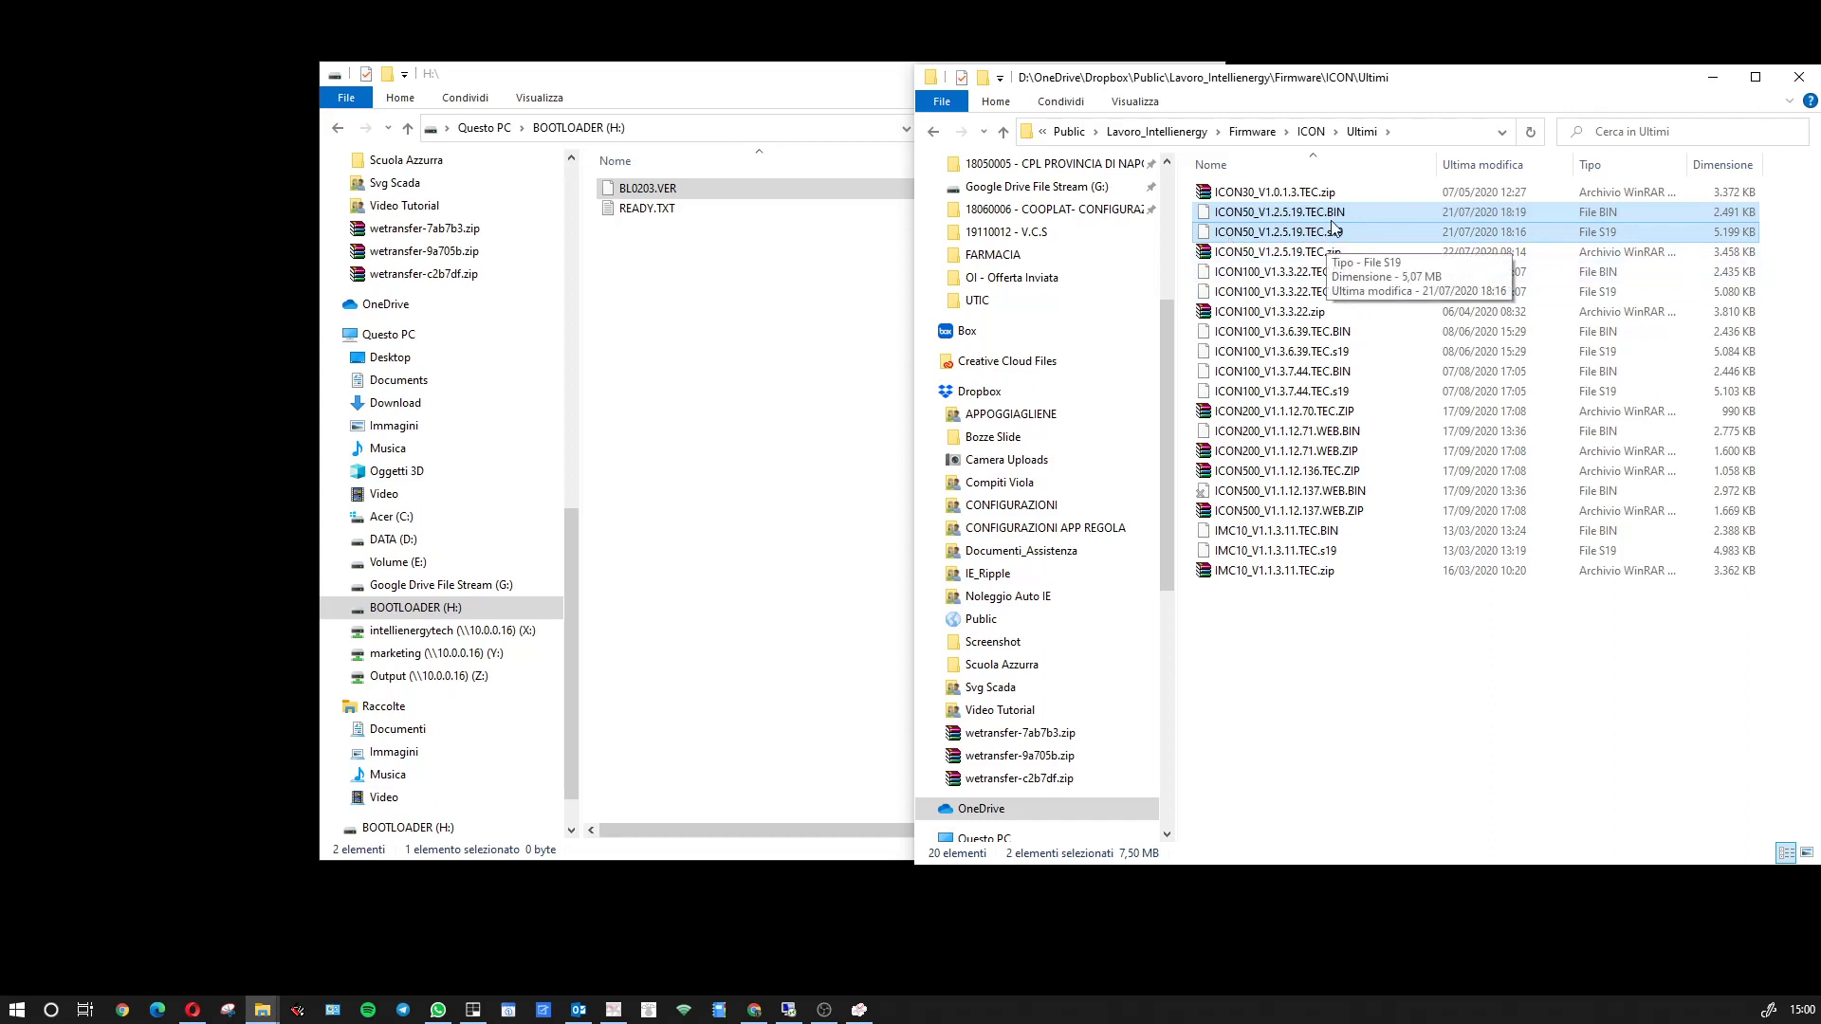
click(1291, 233)
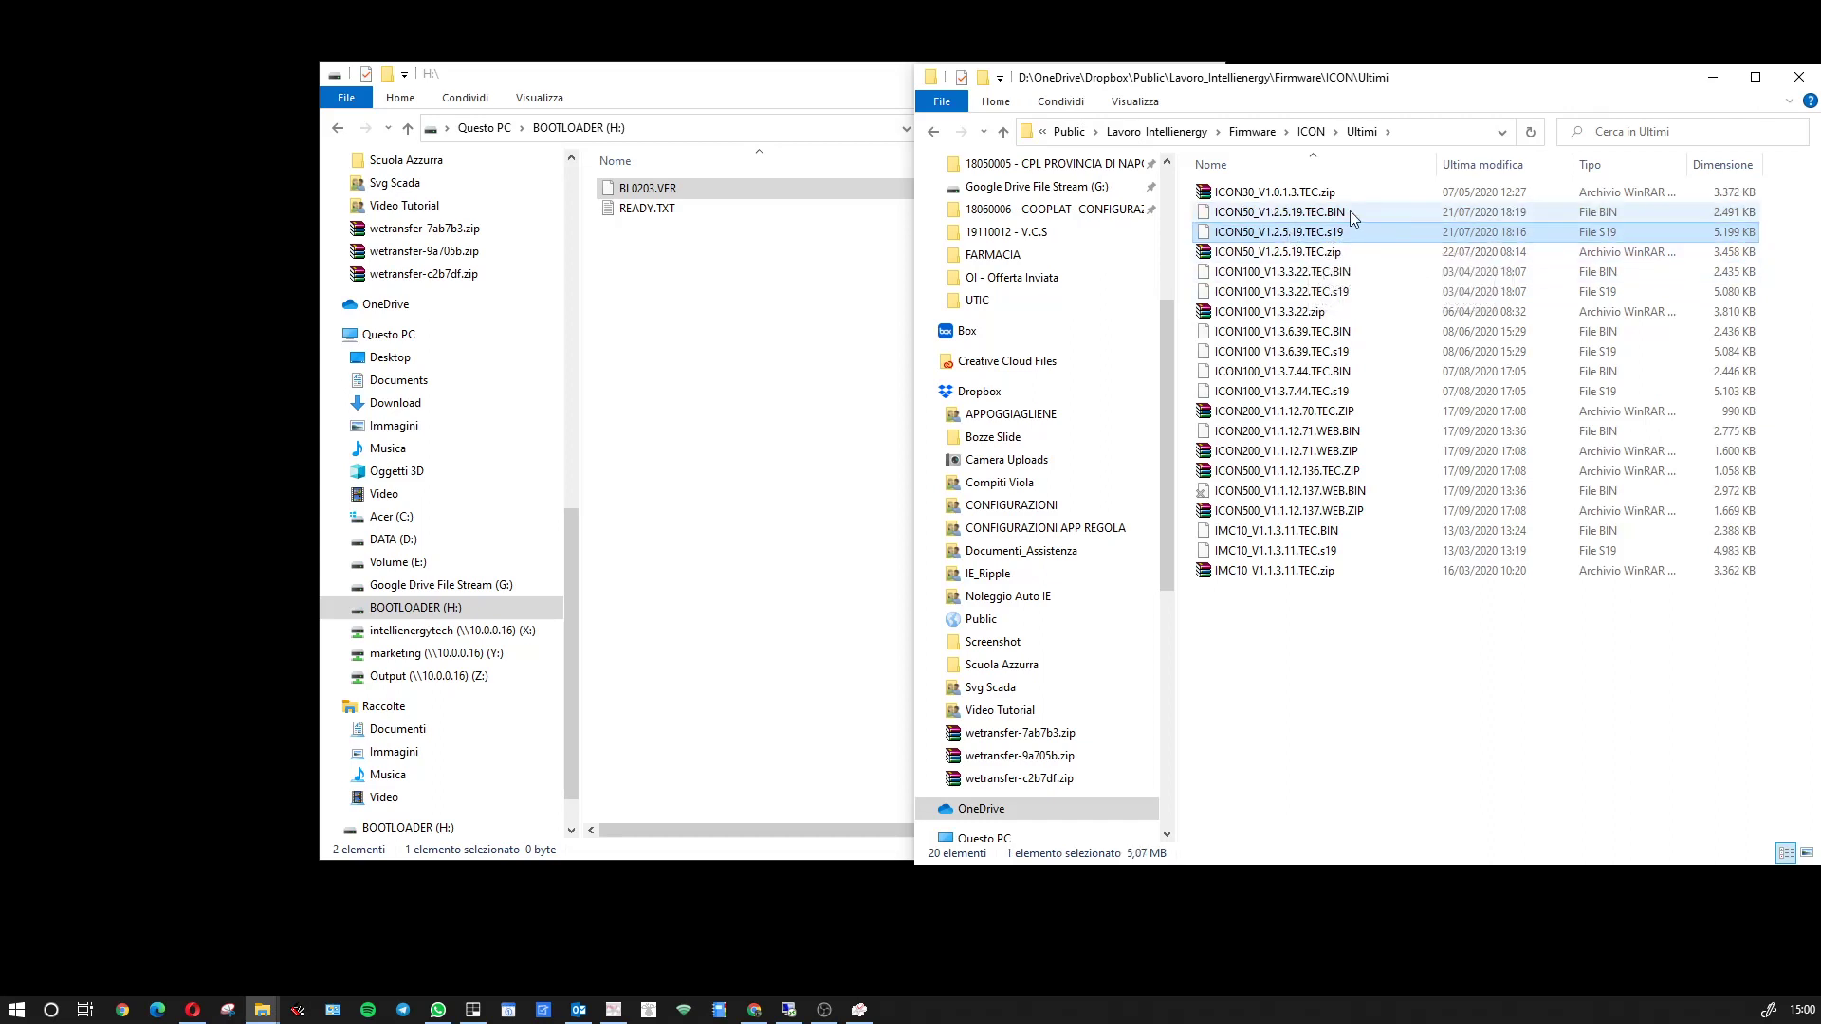
click(1346, 214)
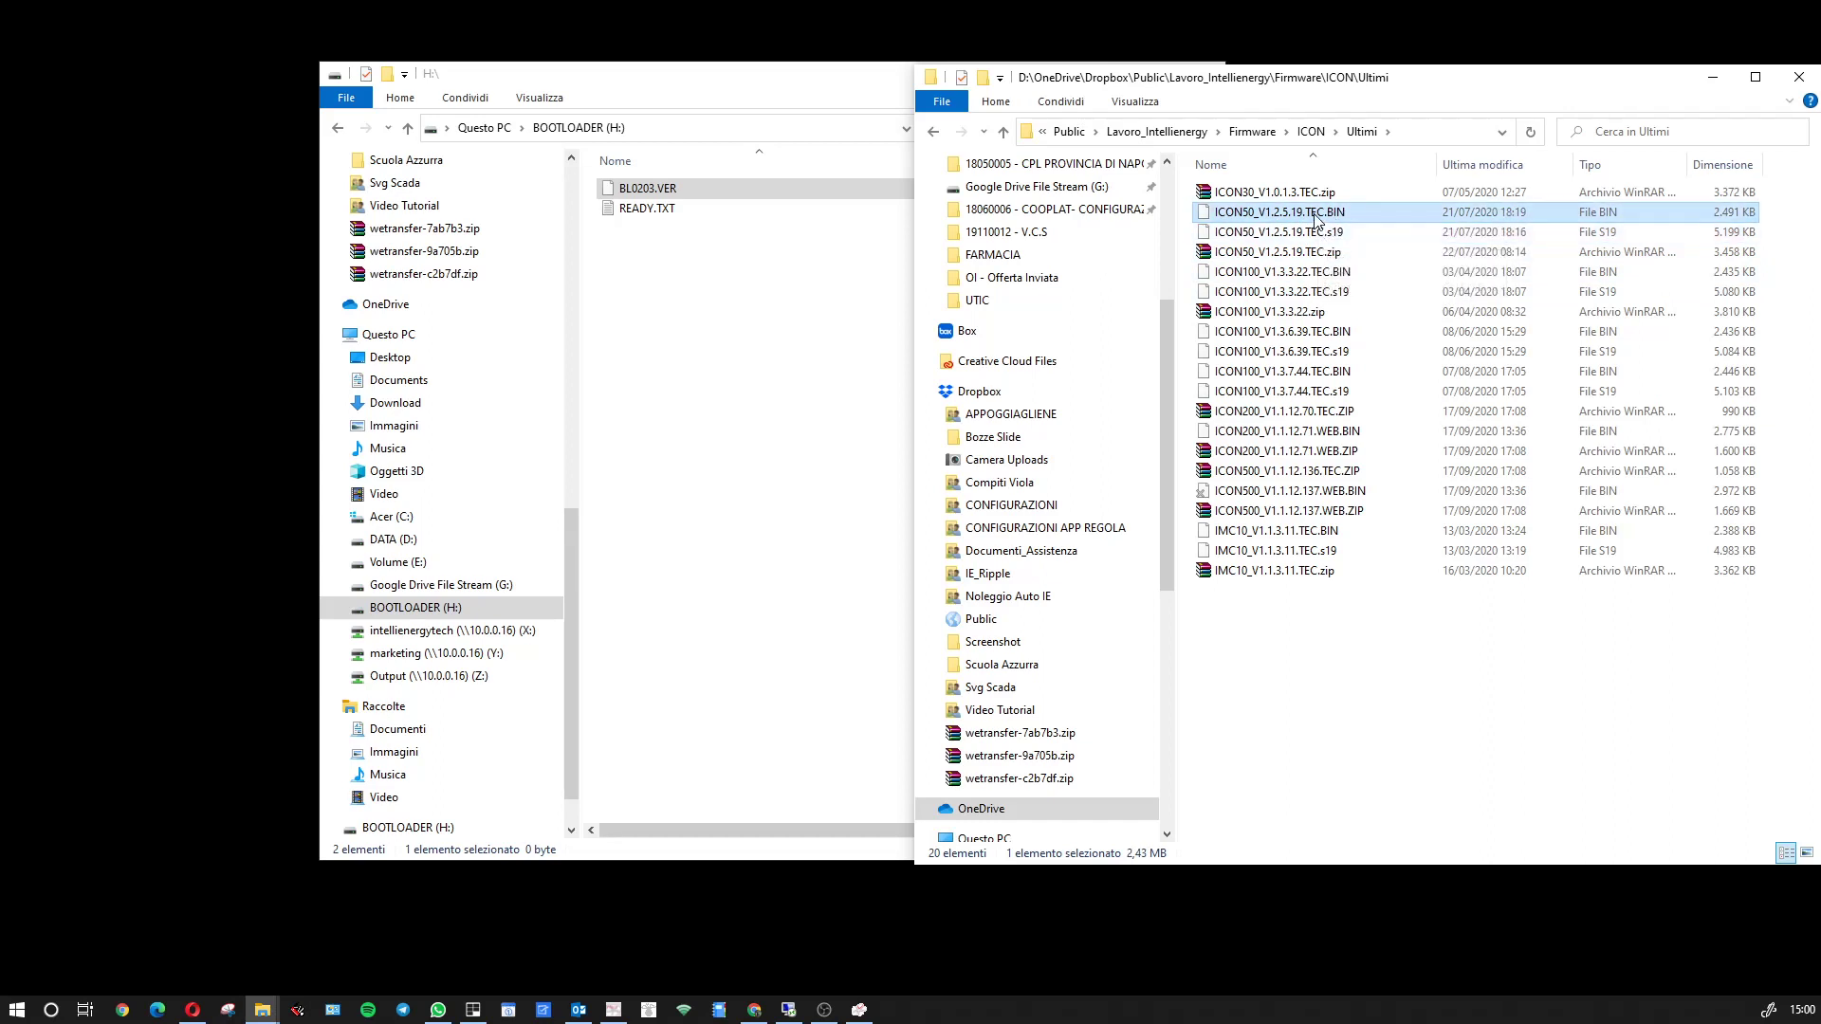
click(1330, 227)
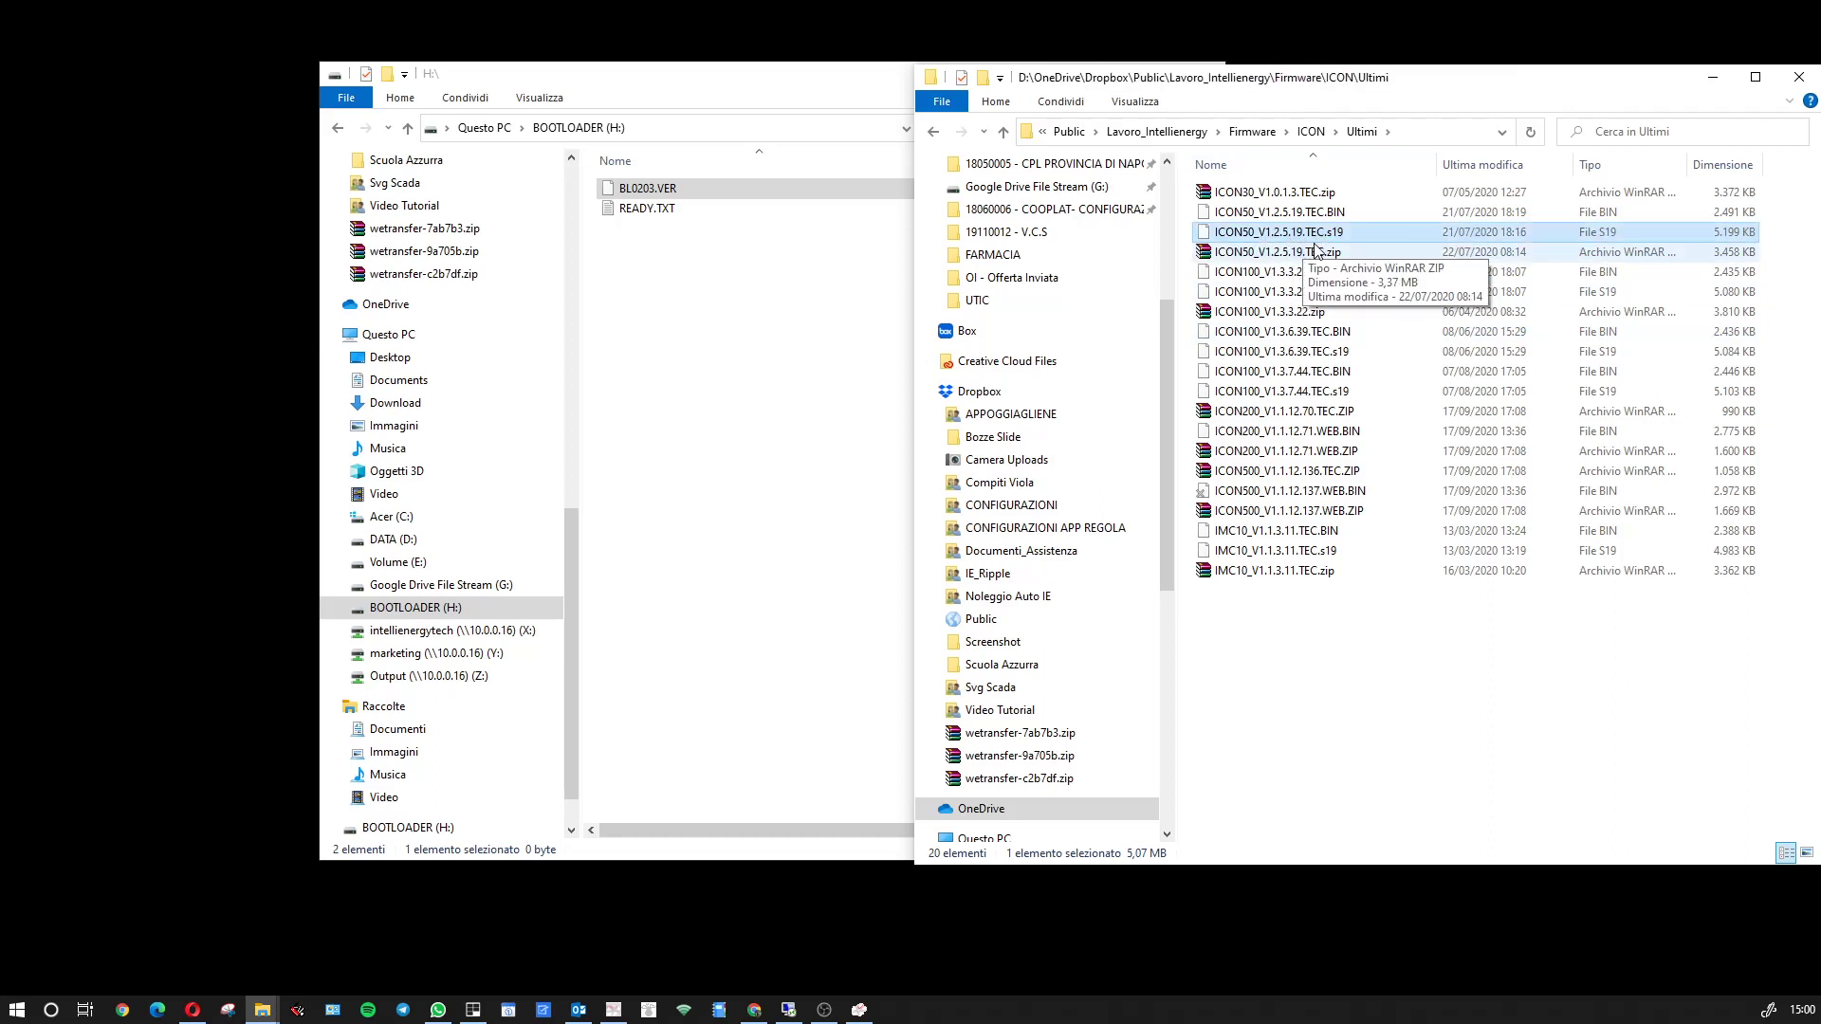
- Copy ICON50_V1.2.5.19.TEC.s19 from the Ultimi folder to the BOOTLOADER (H:) drive, agreeing to copy it without its properties
right_click(1267, 233)
click(914, 864)
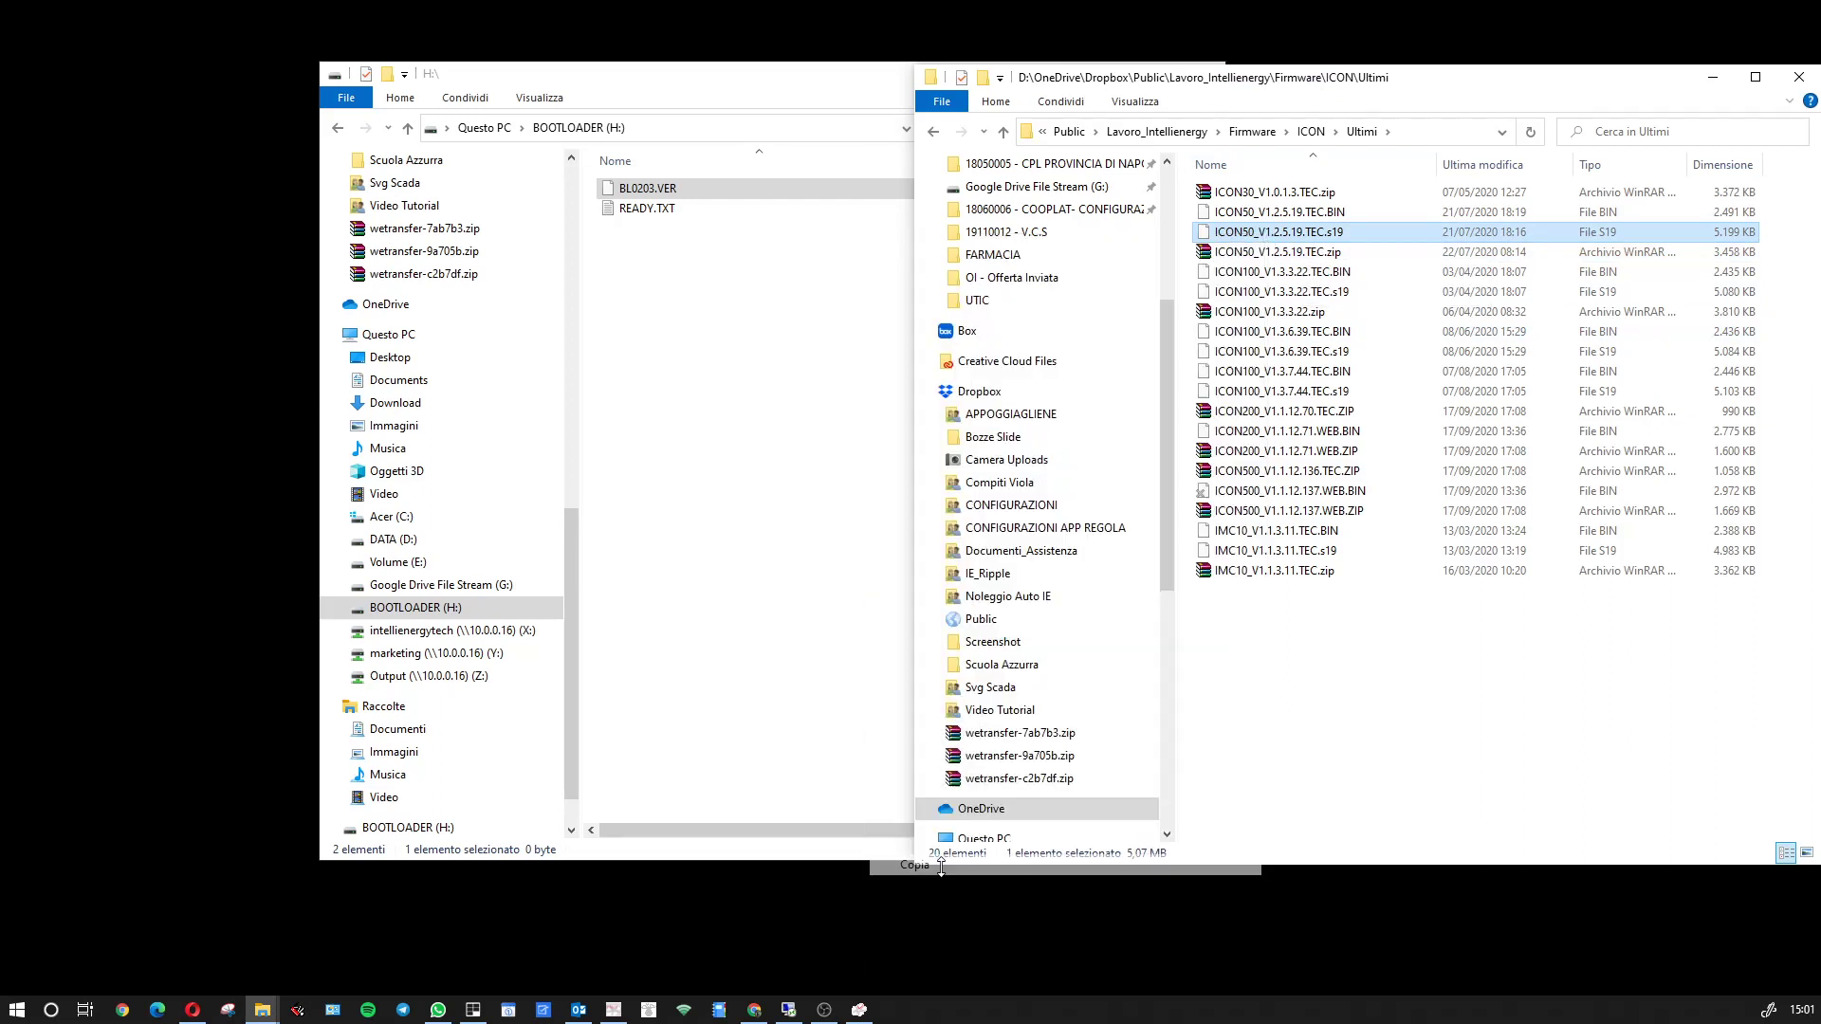
click(787, 365)
right_click(704, 284)
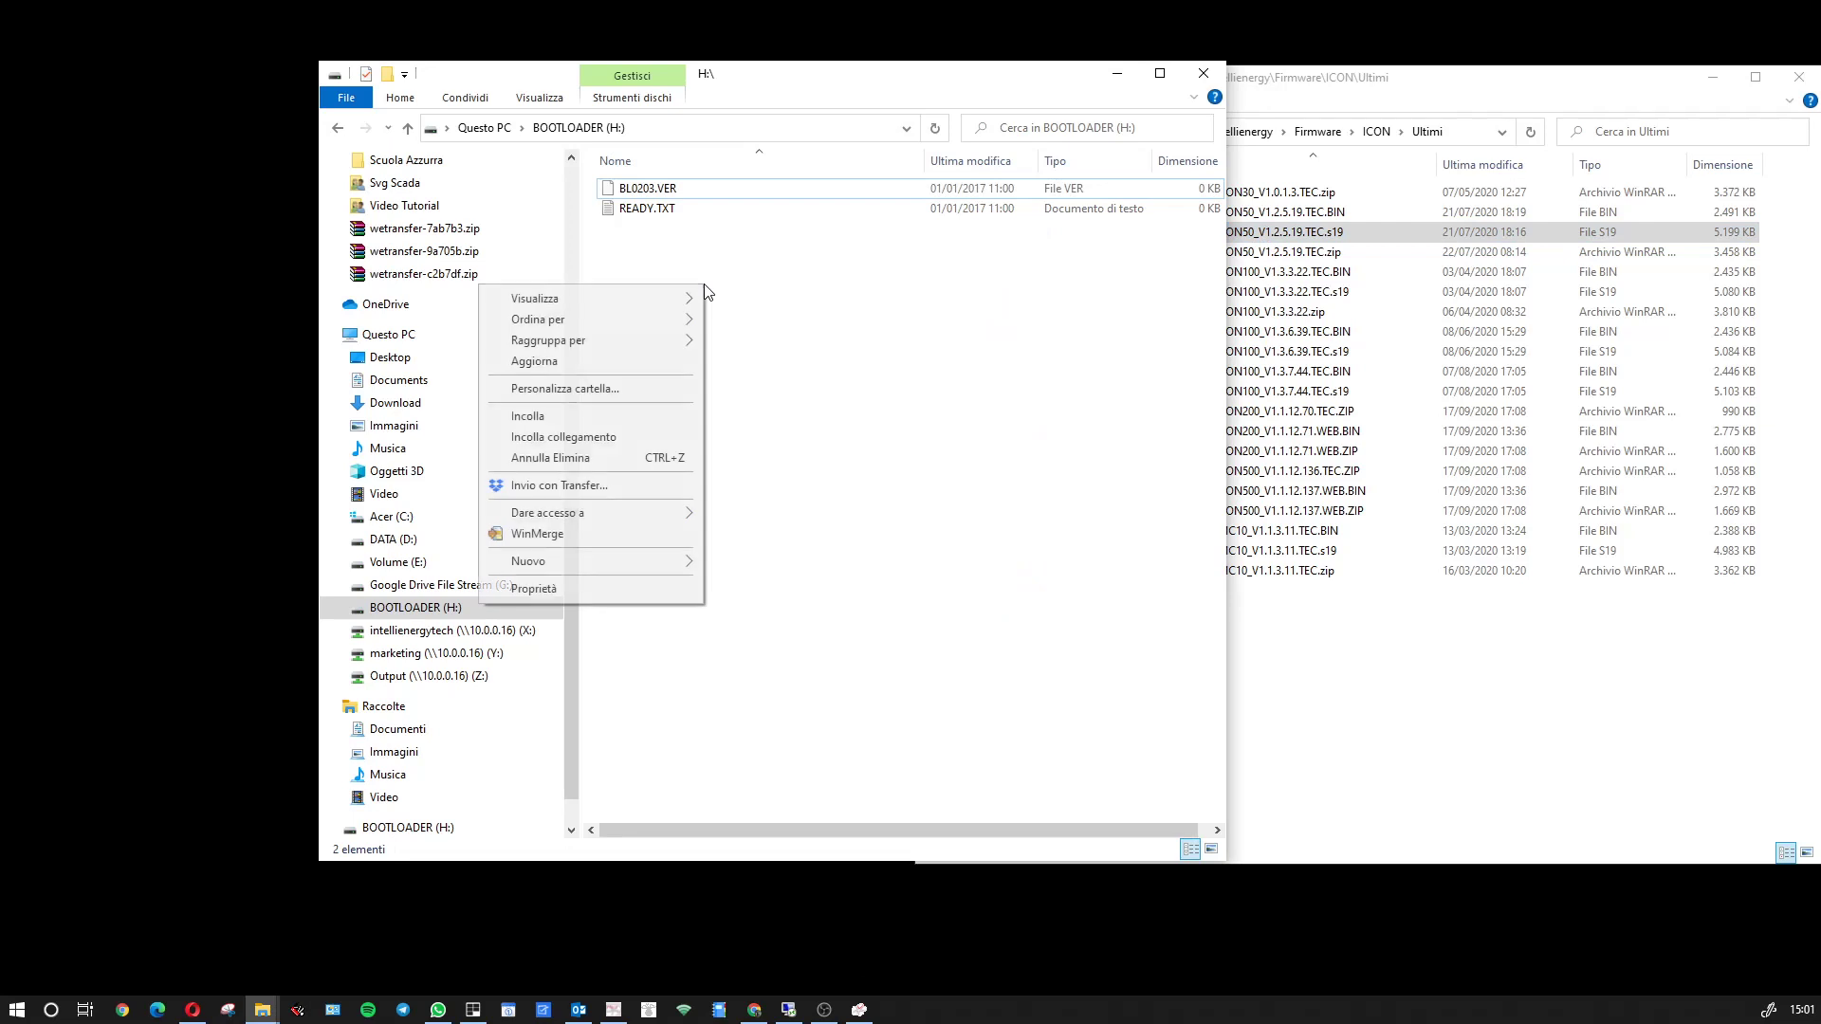
click(597, 417)
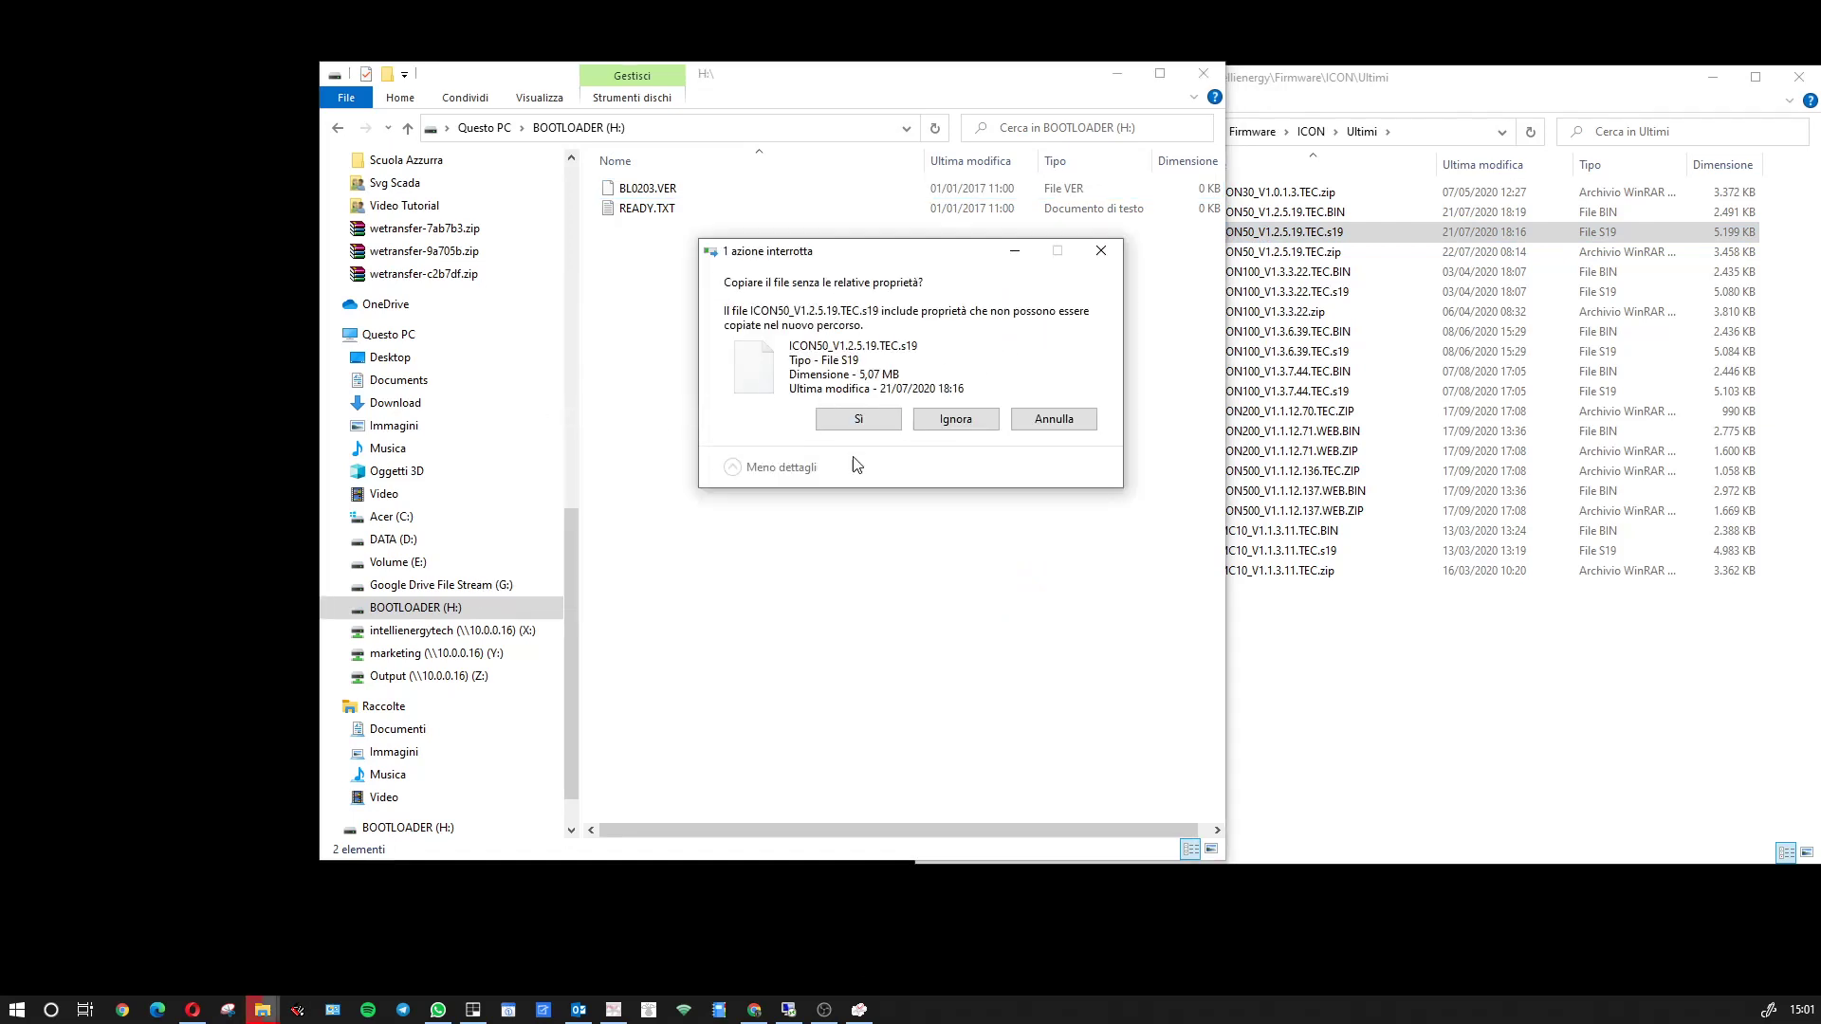
click(879, 430)
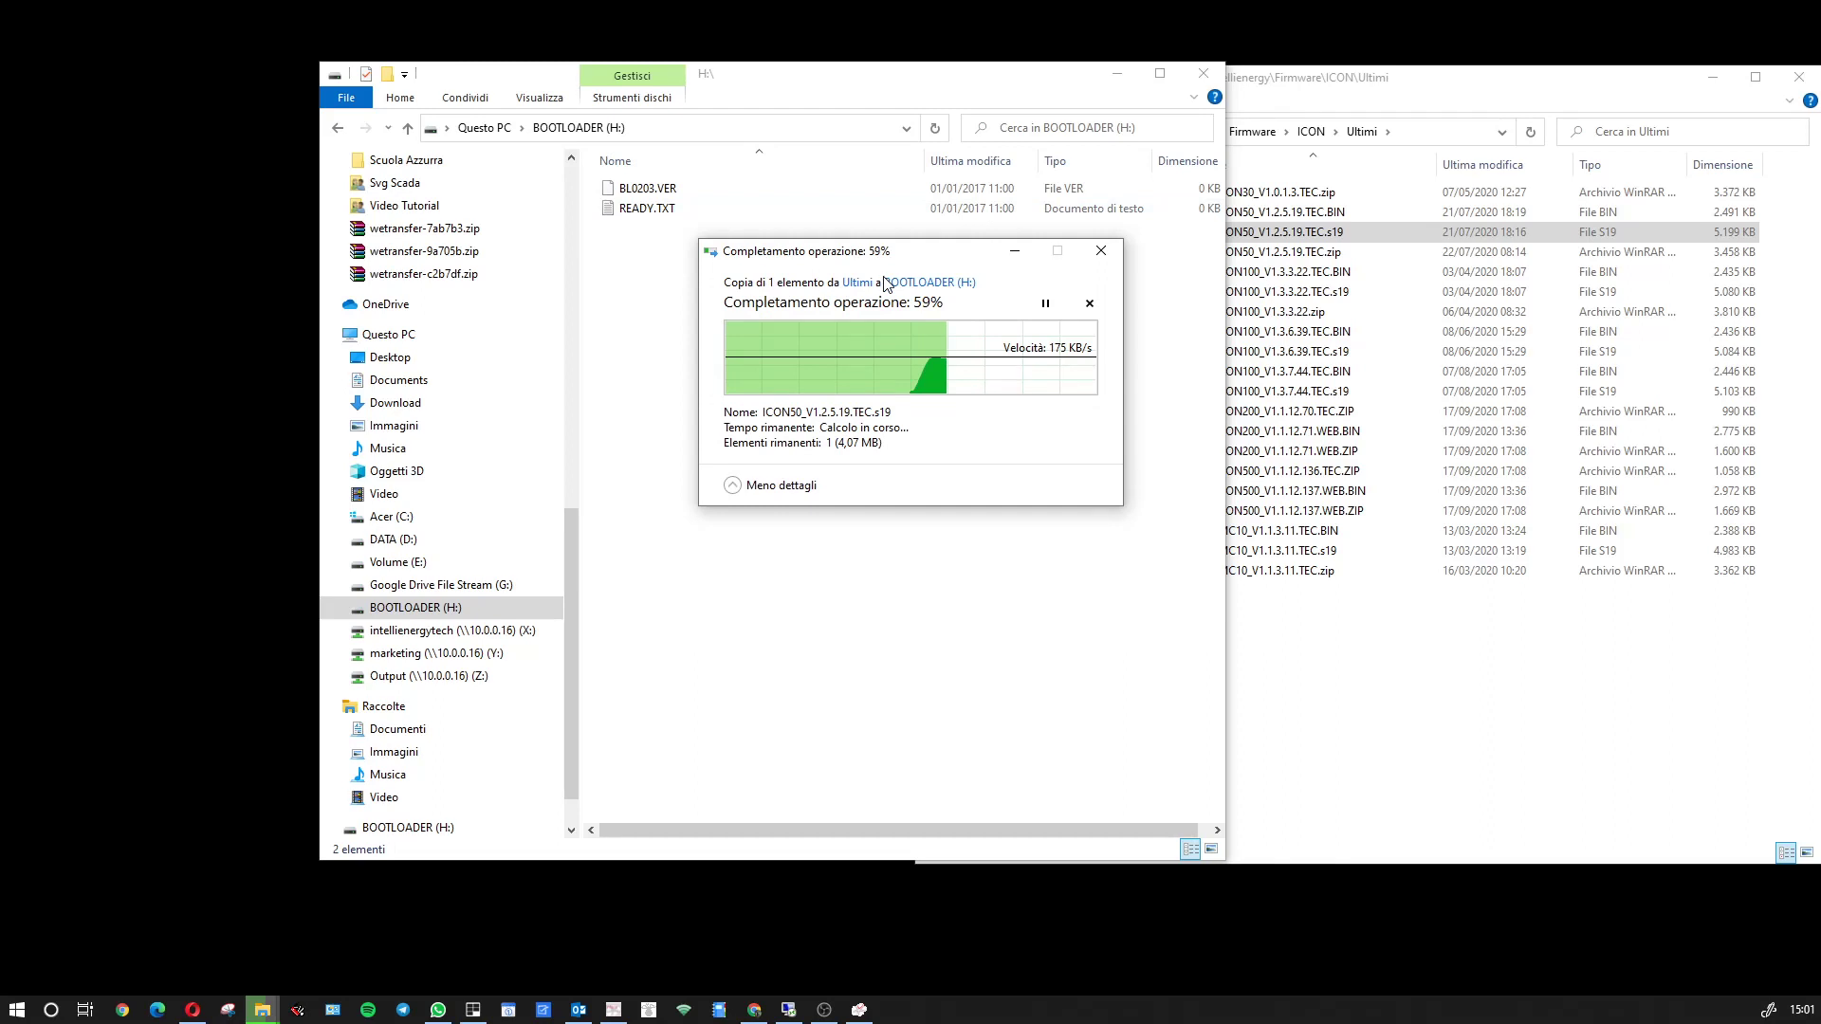
click(1313, 231)
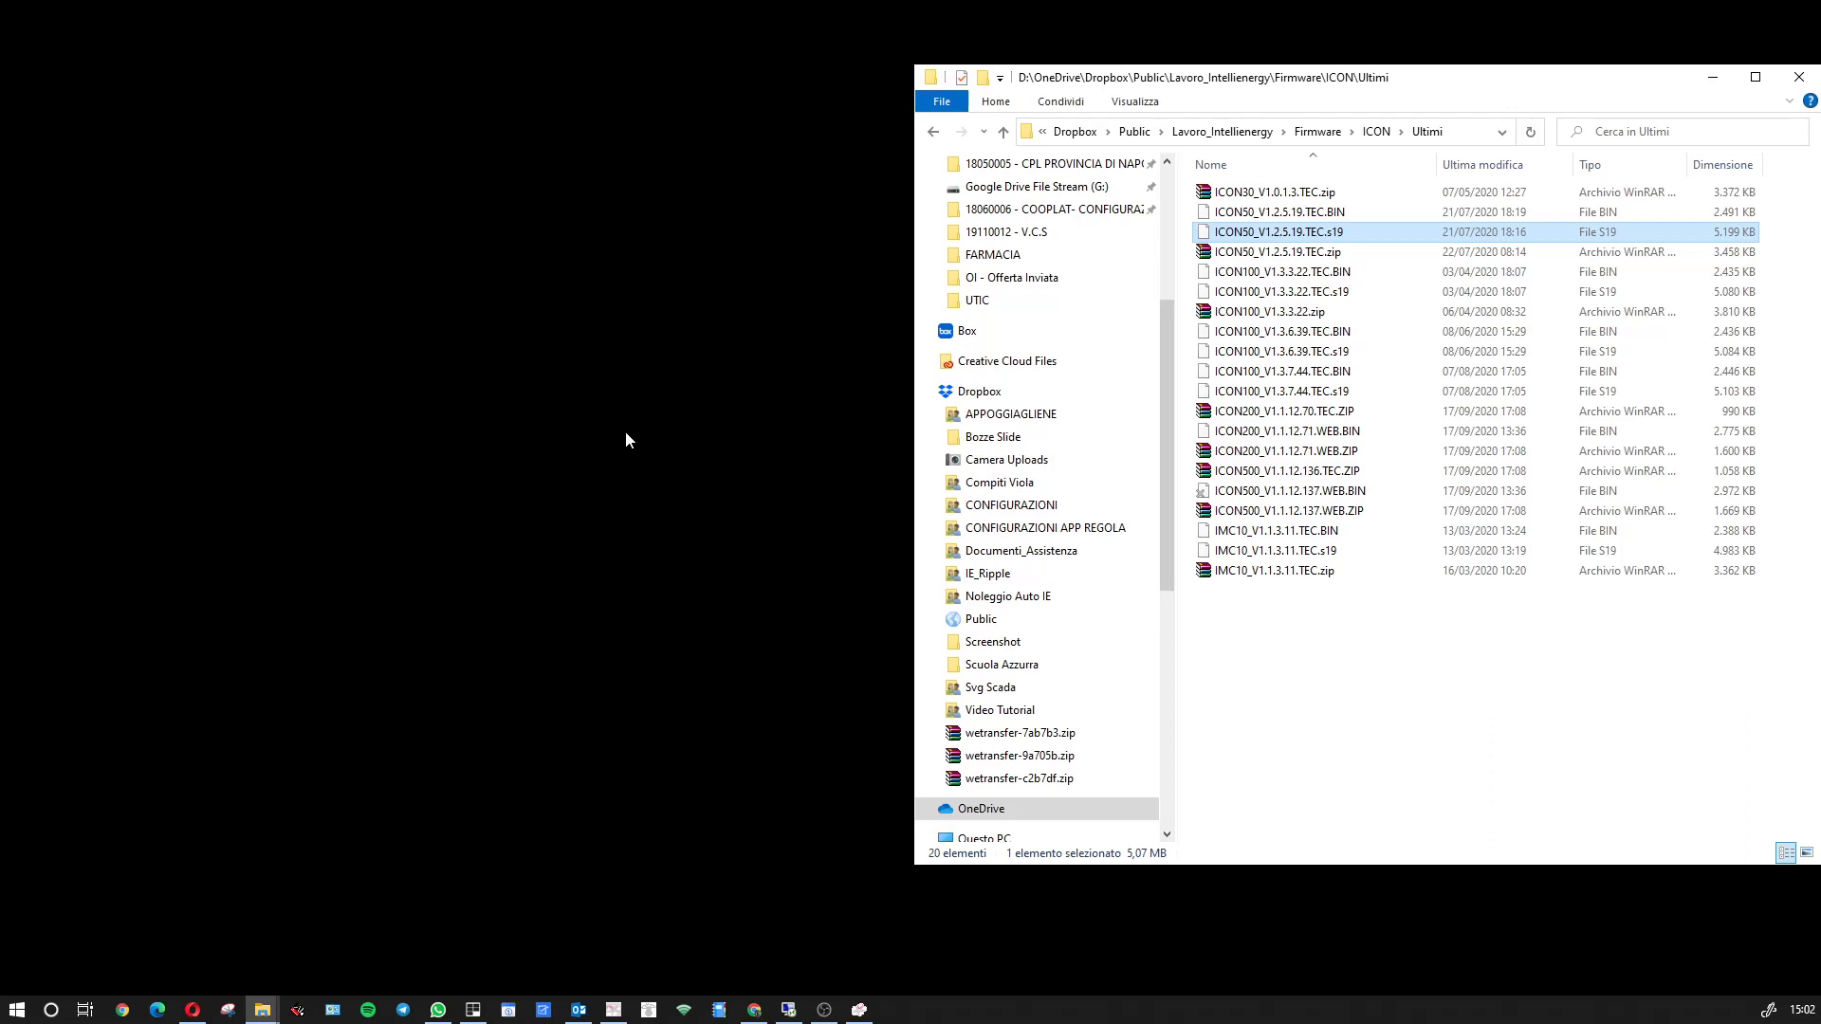
- Open the BOOTLOADER (H:) drive in a new File Explorer window and select its SUCCESS.TXT file
click(19, 1012)
right_click(19, 1012)
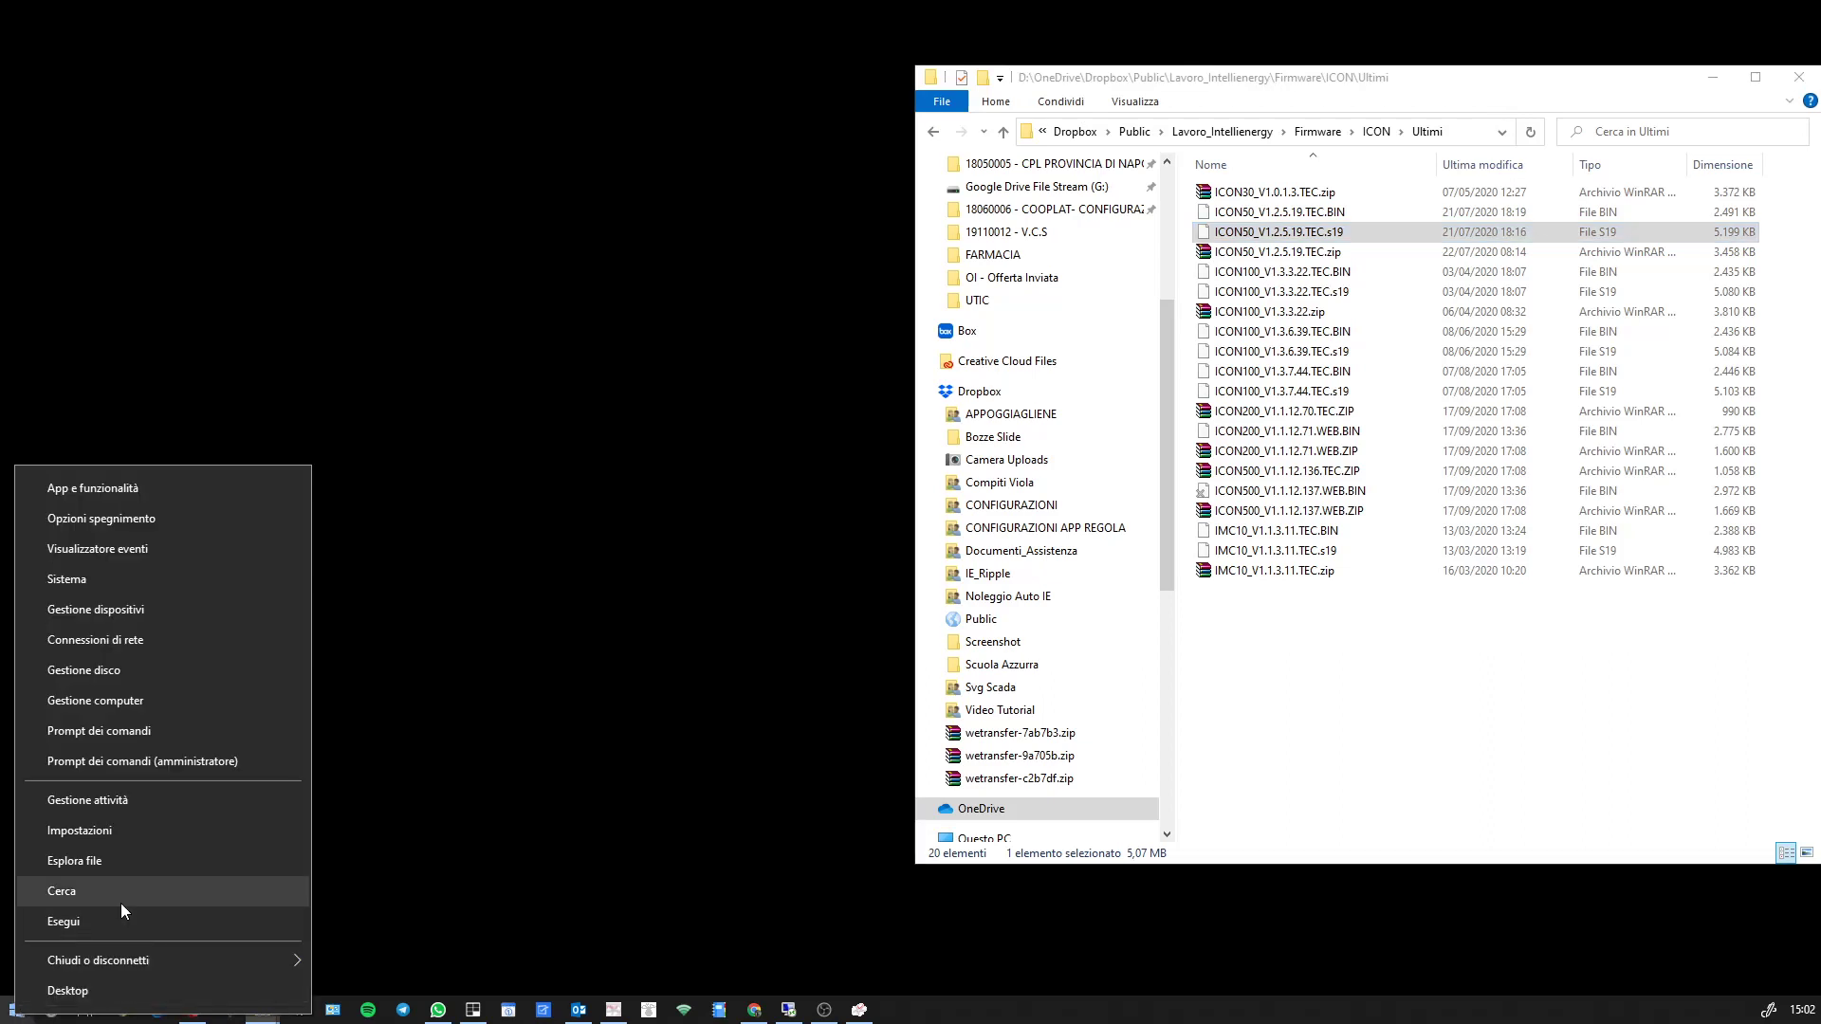
click(121, 859)
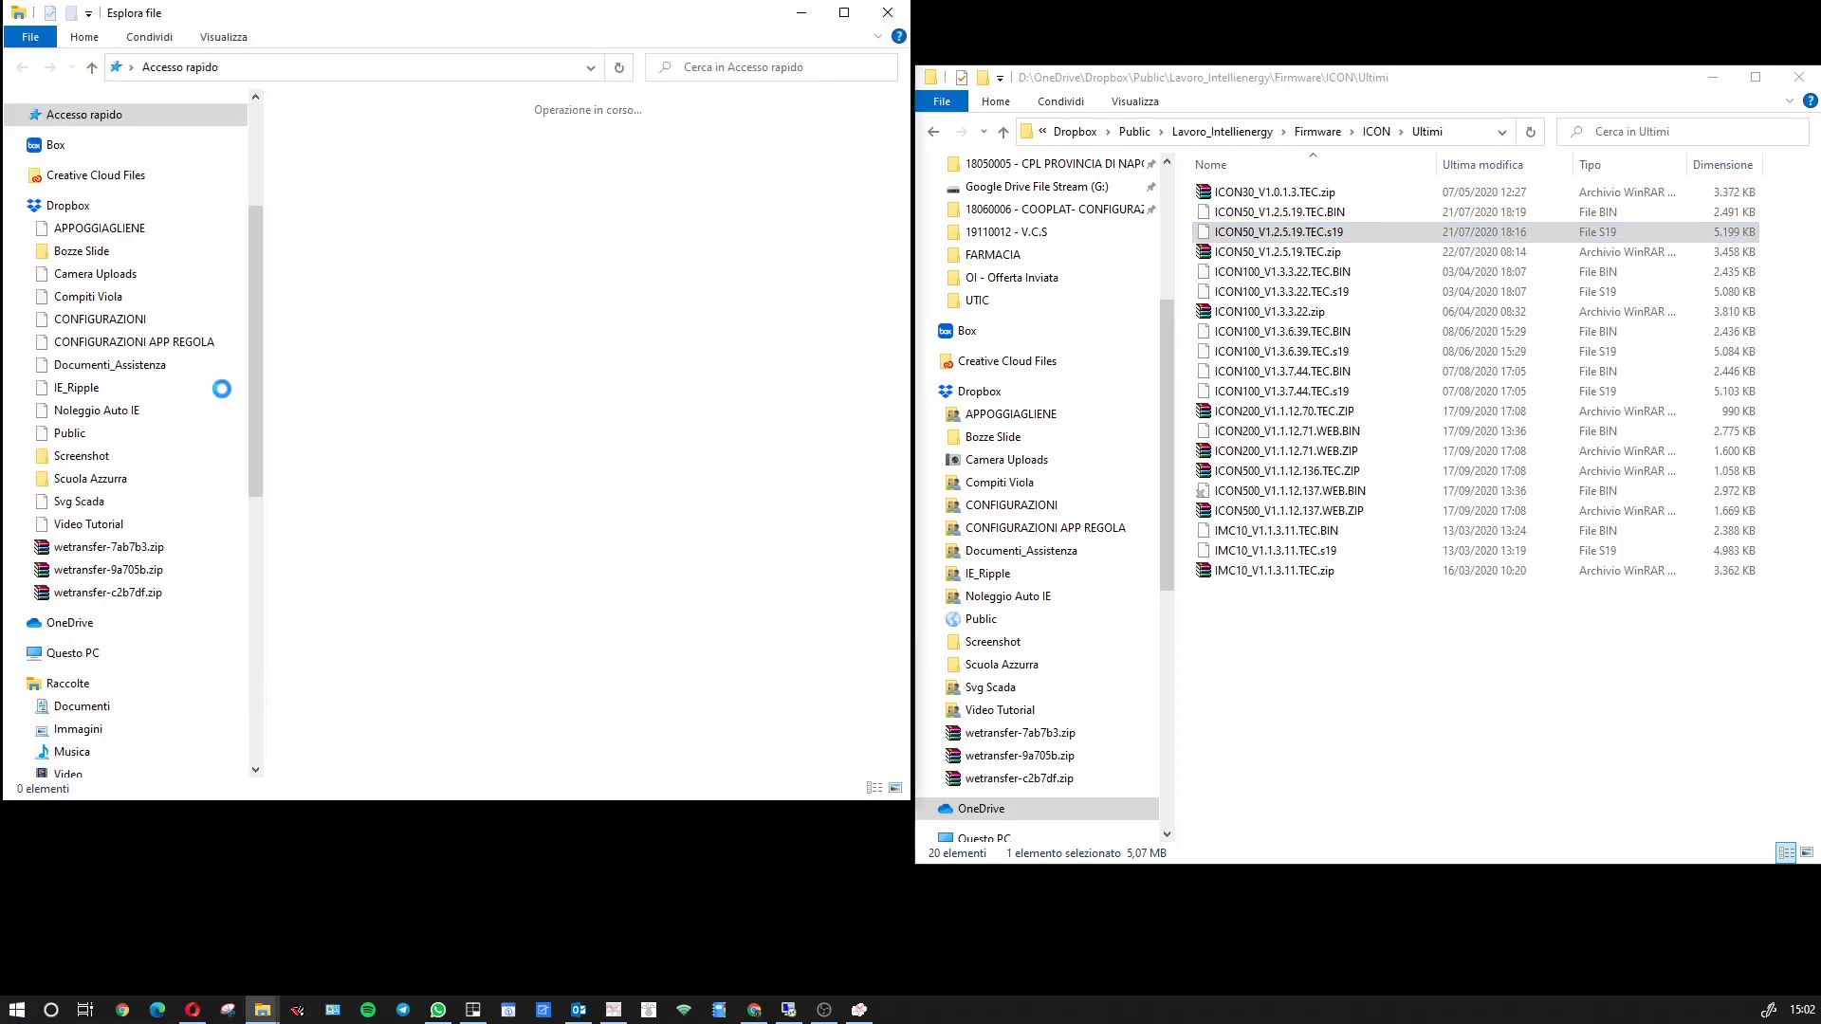
drag(249, 378, 256, 616)
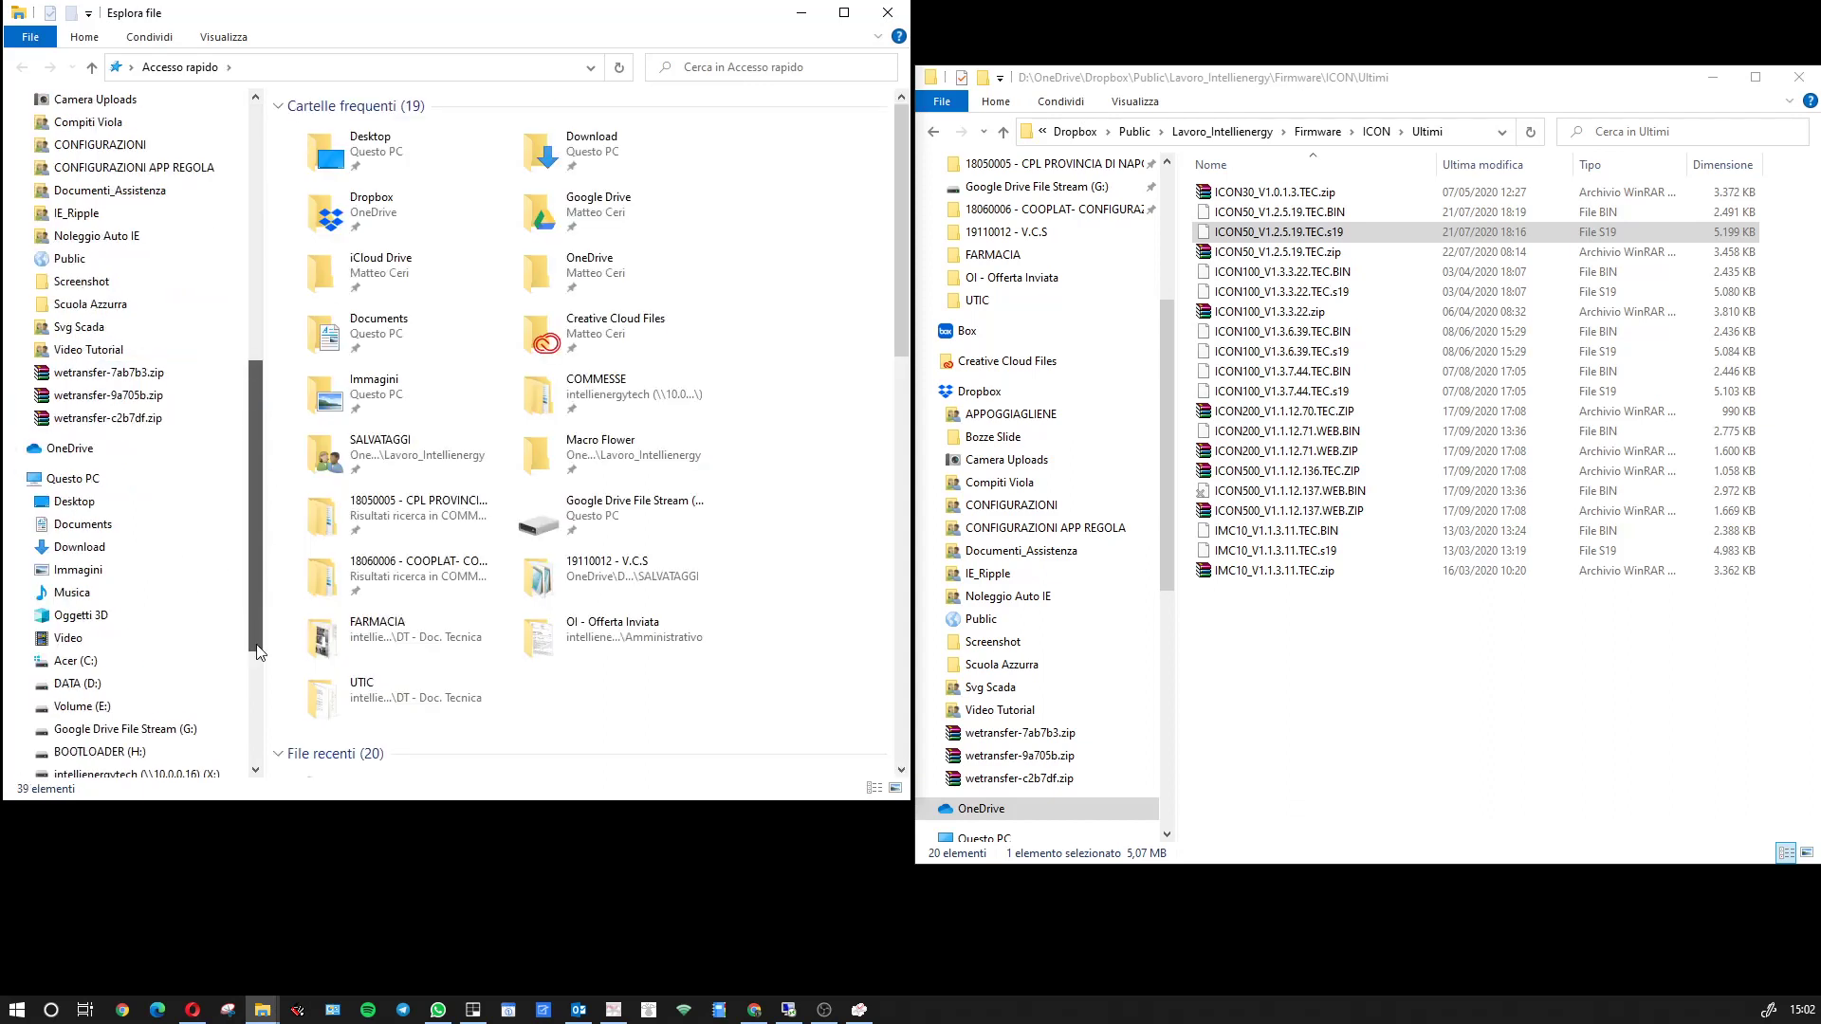
click(95, 588)
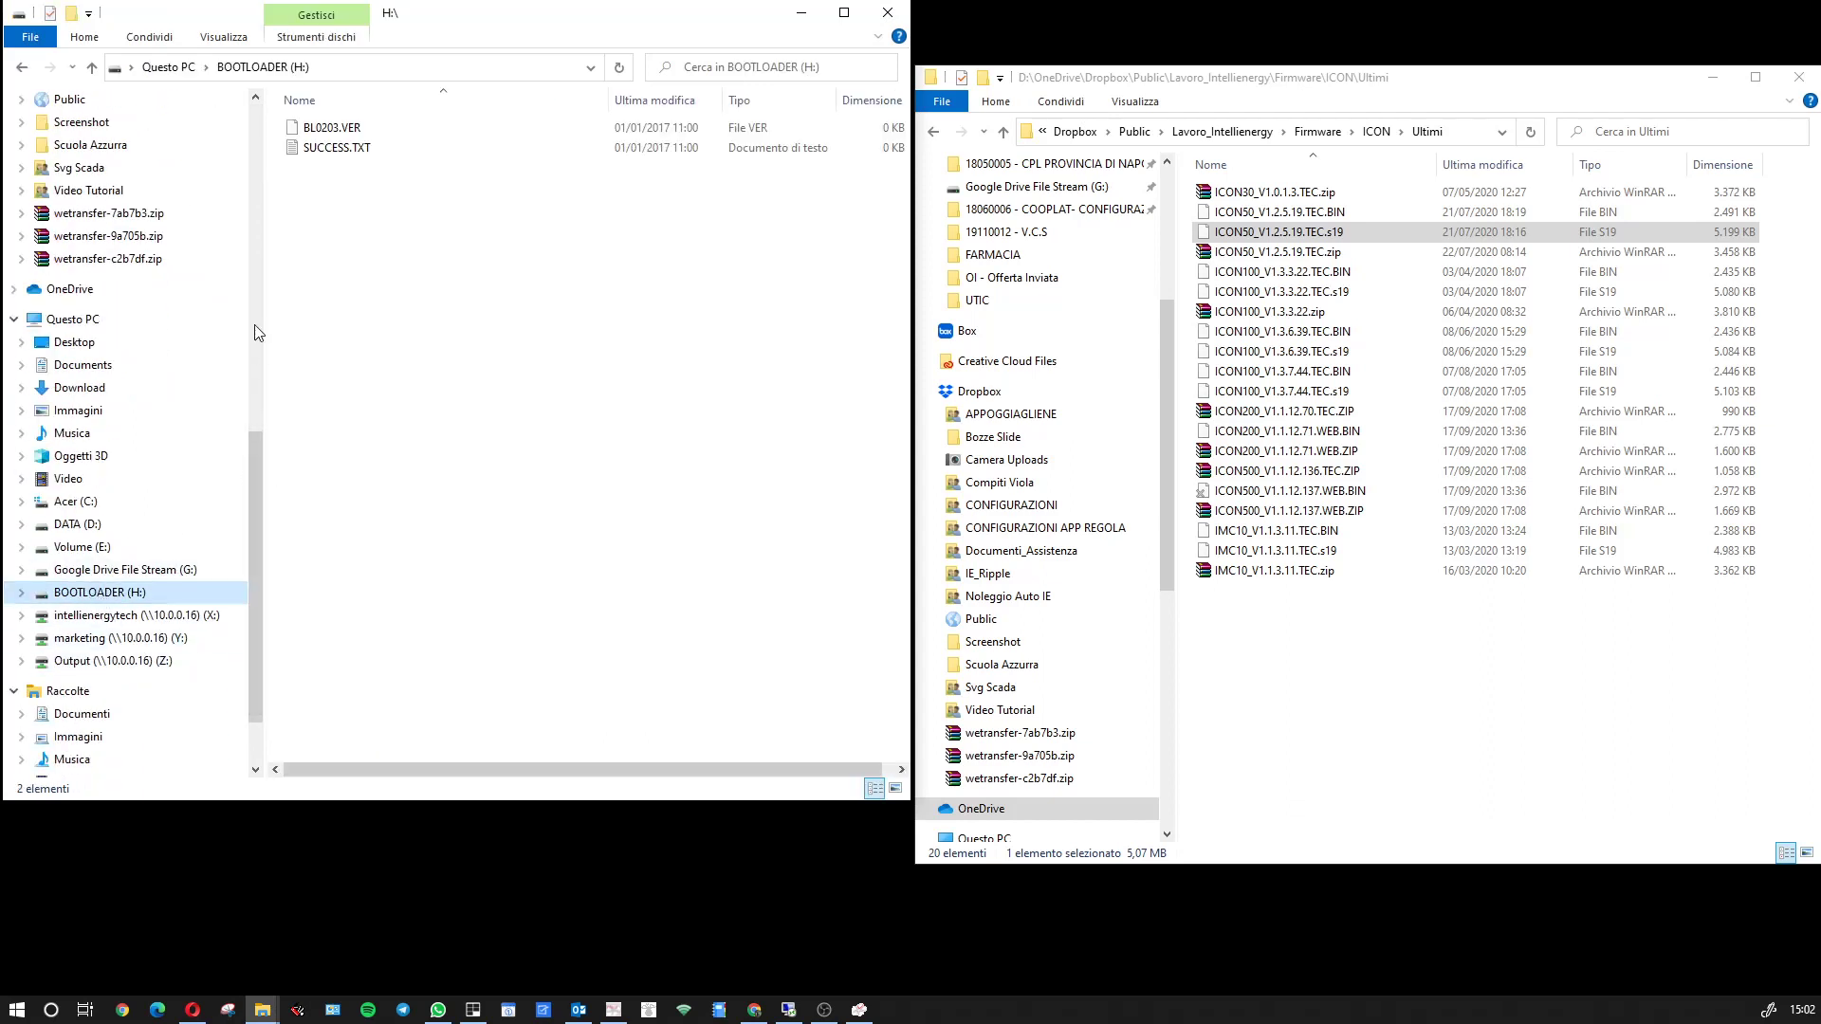
click(316, 151)
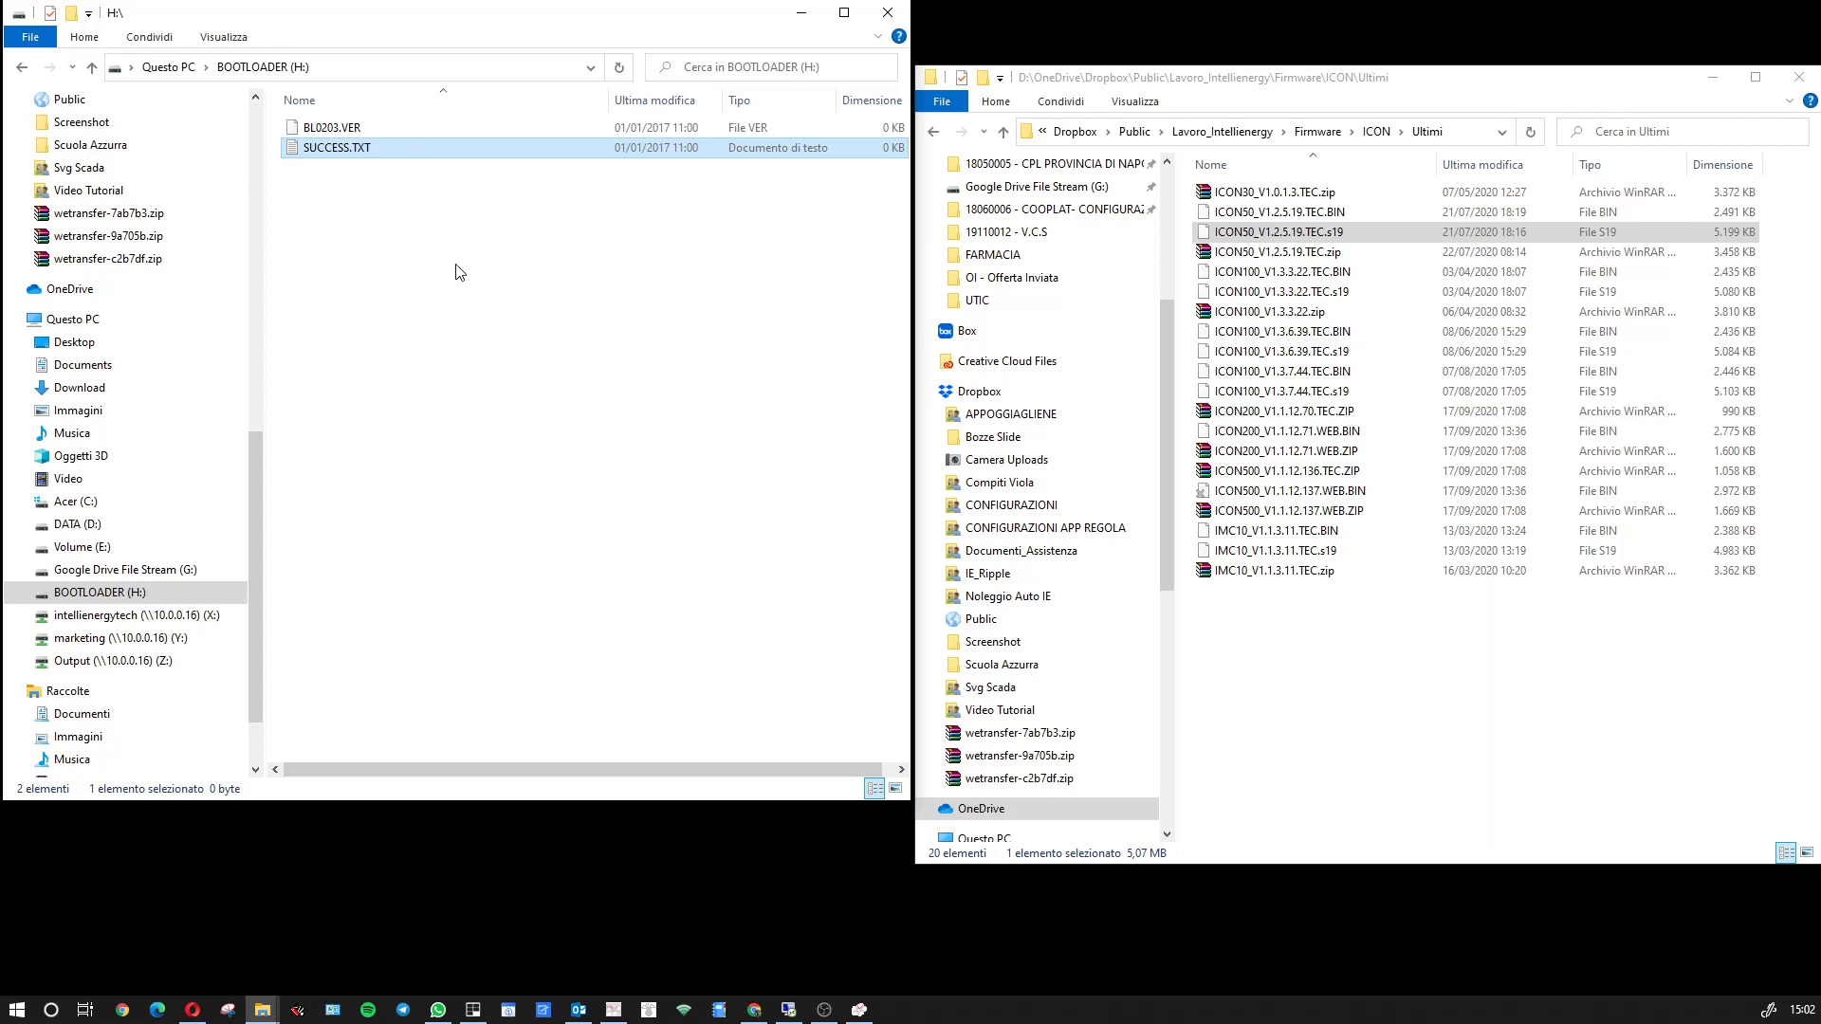
- Align the BOOTLOADER (H:) window with the firmware folder window, and close the Ultimi folder window
drag(475, 30, 474, 87)
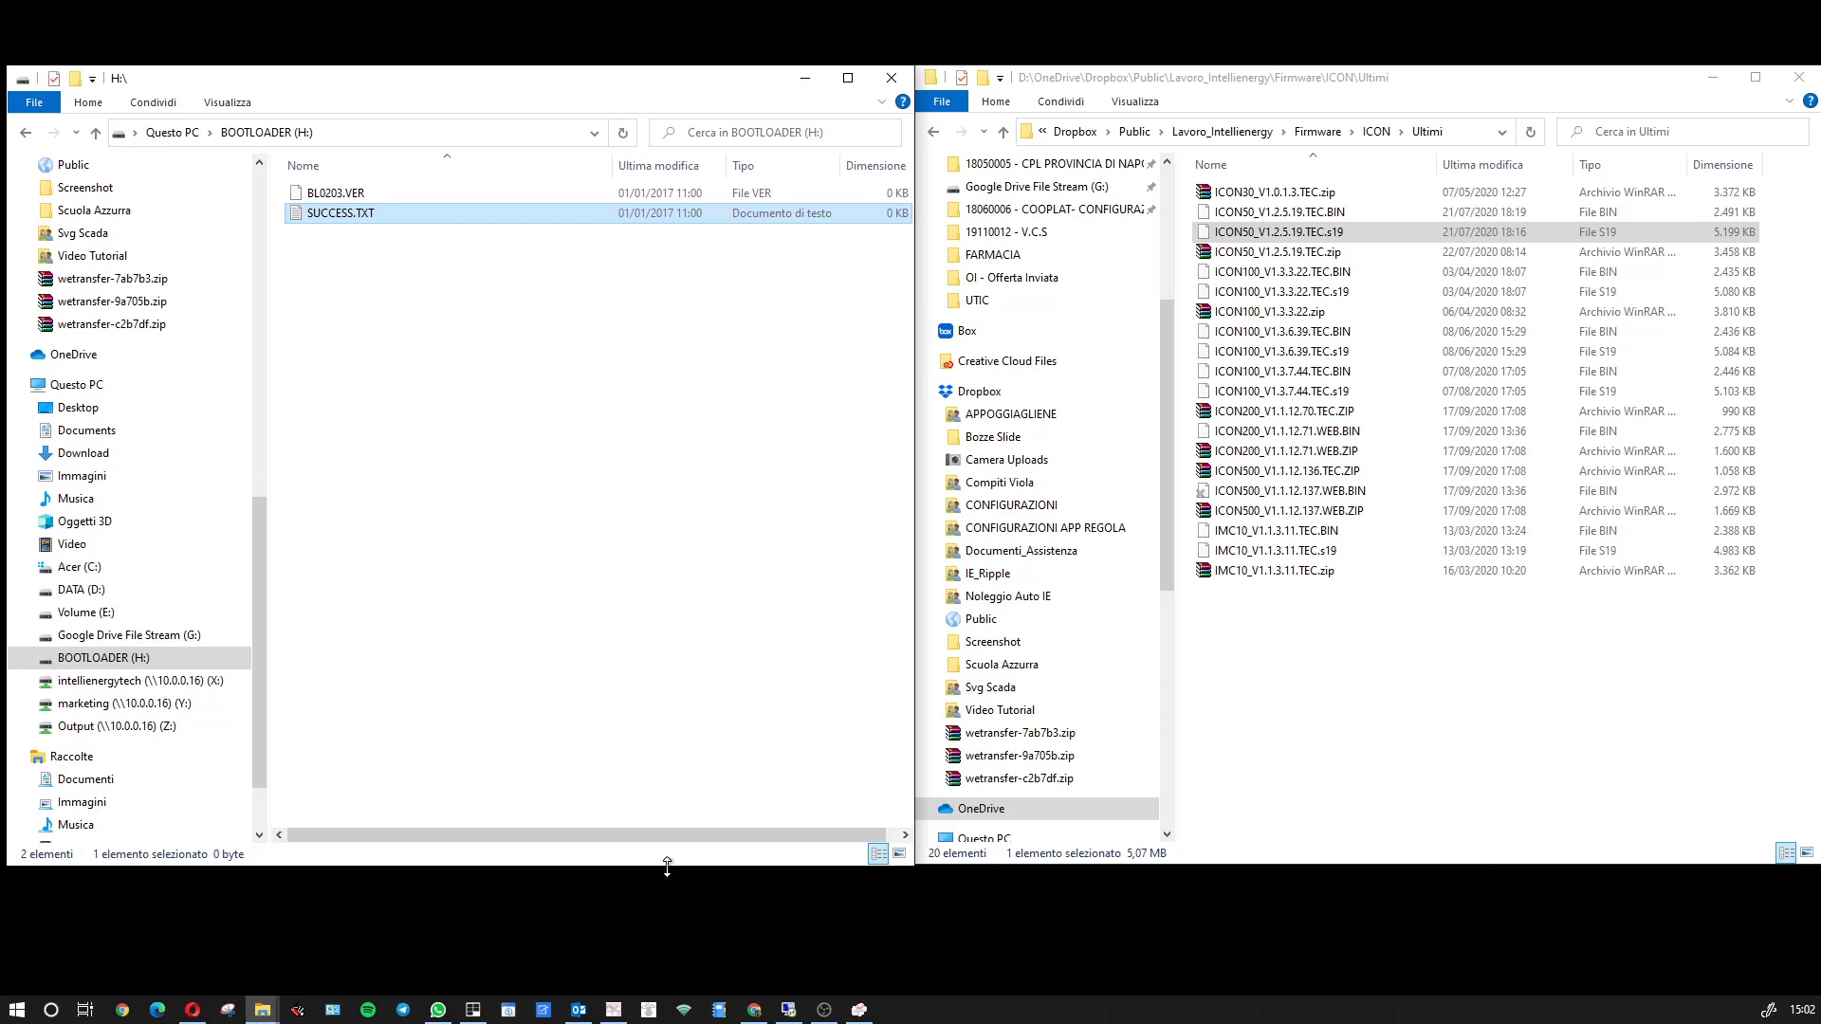
drag(668, 864, 667, 865)
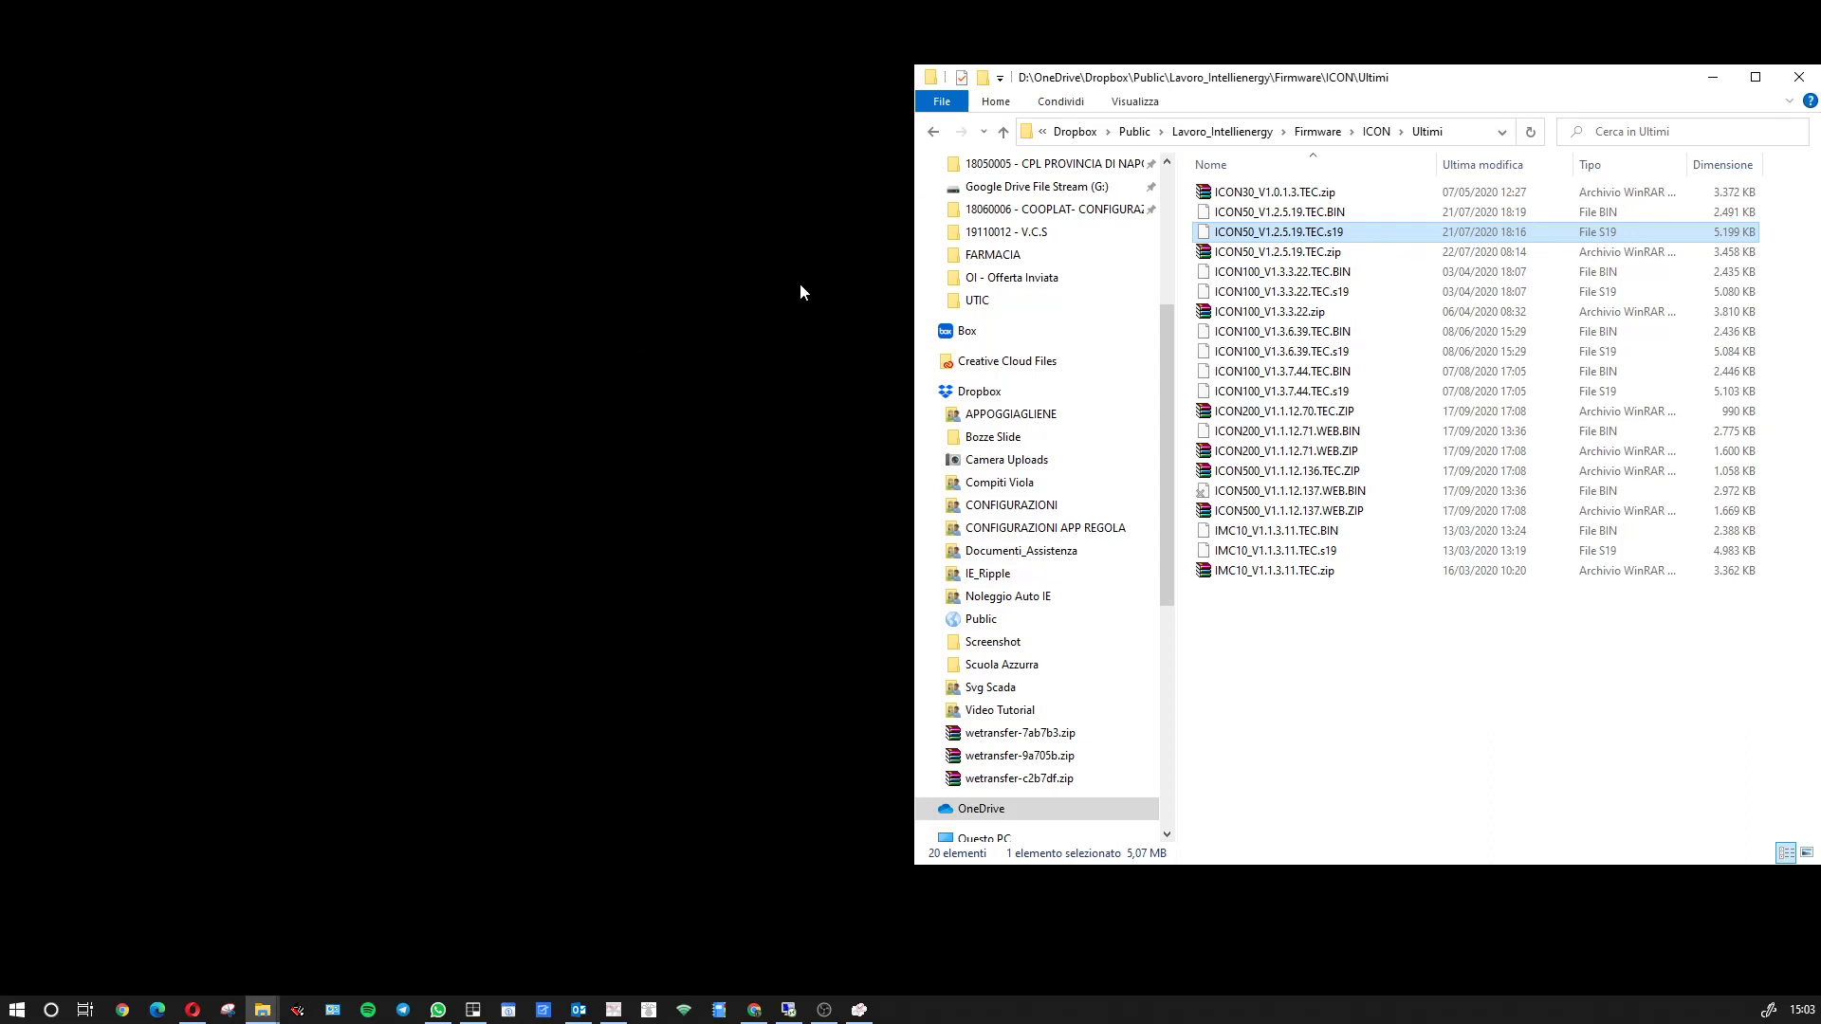
click(1797, 77)
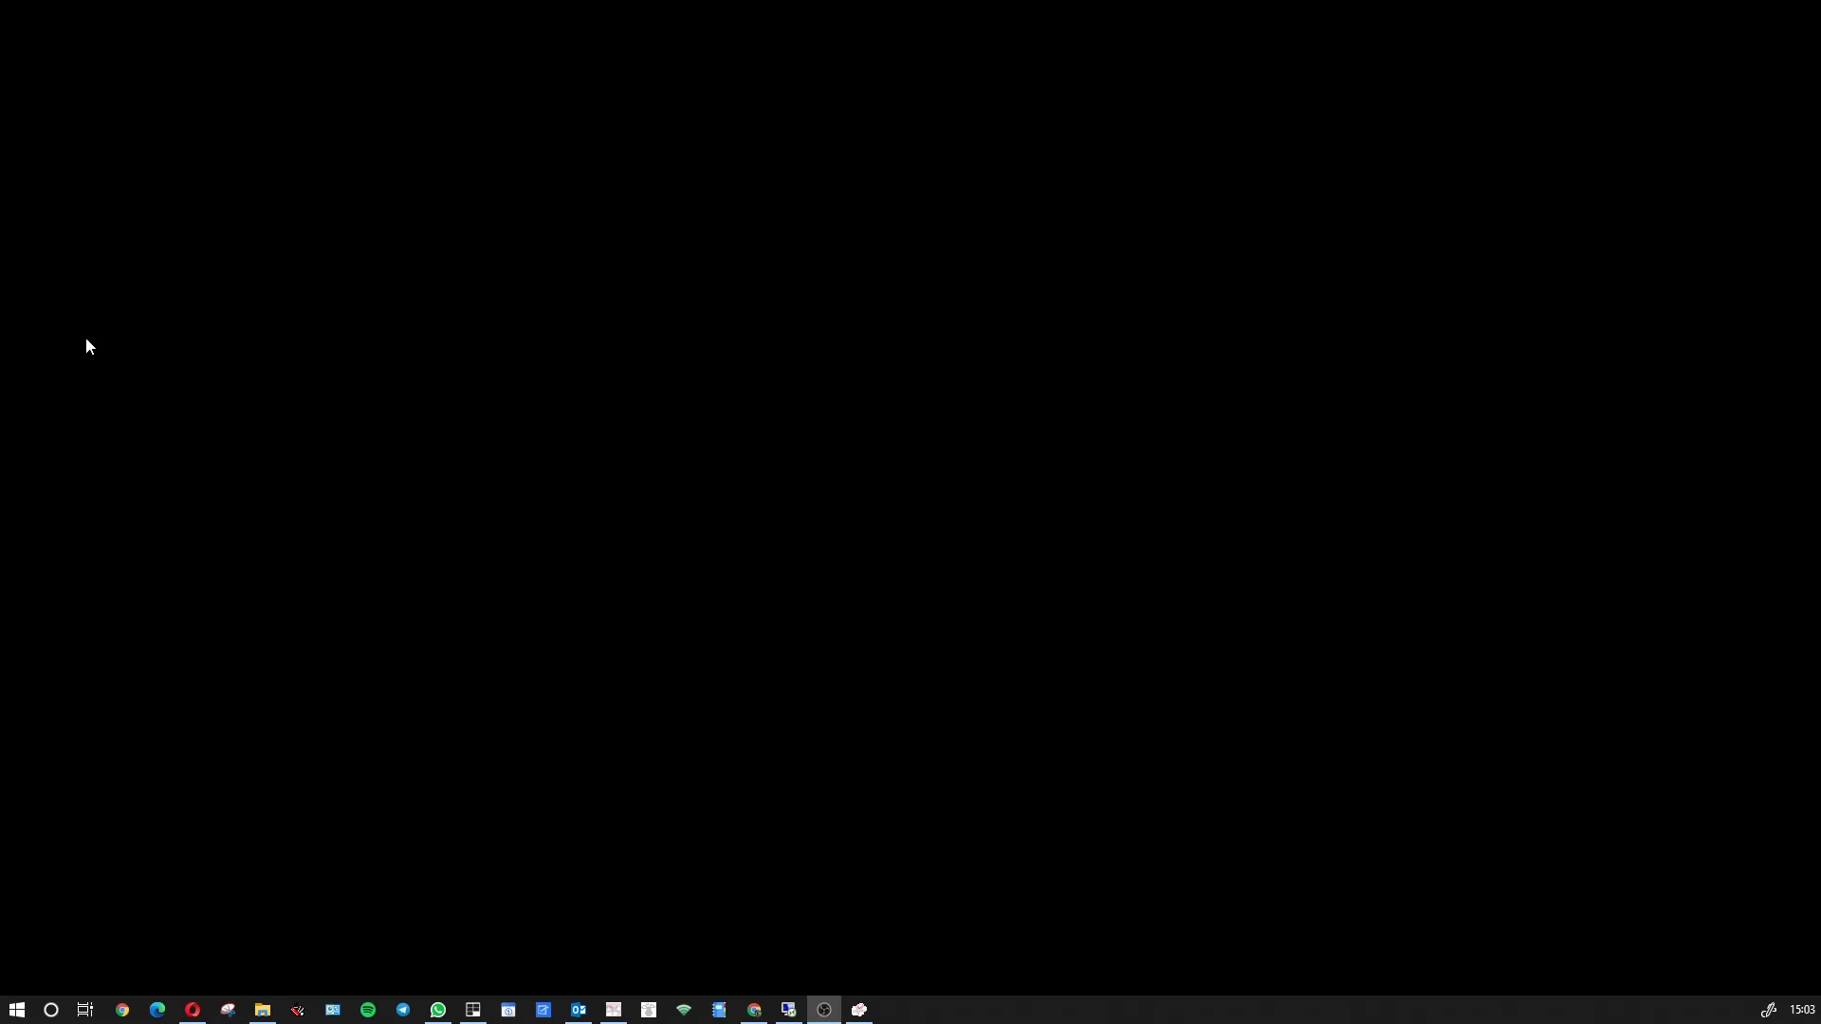